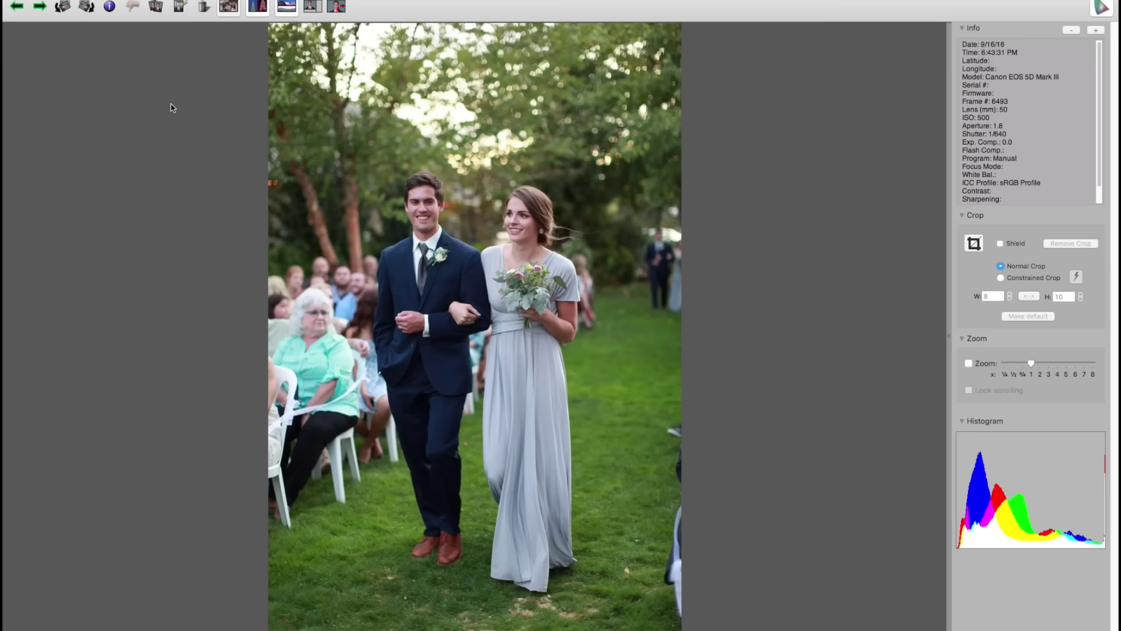
# Page through the bridal party's aisle frames, stepping back once to recheck a portrait frame
pyautogui.press('Right')
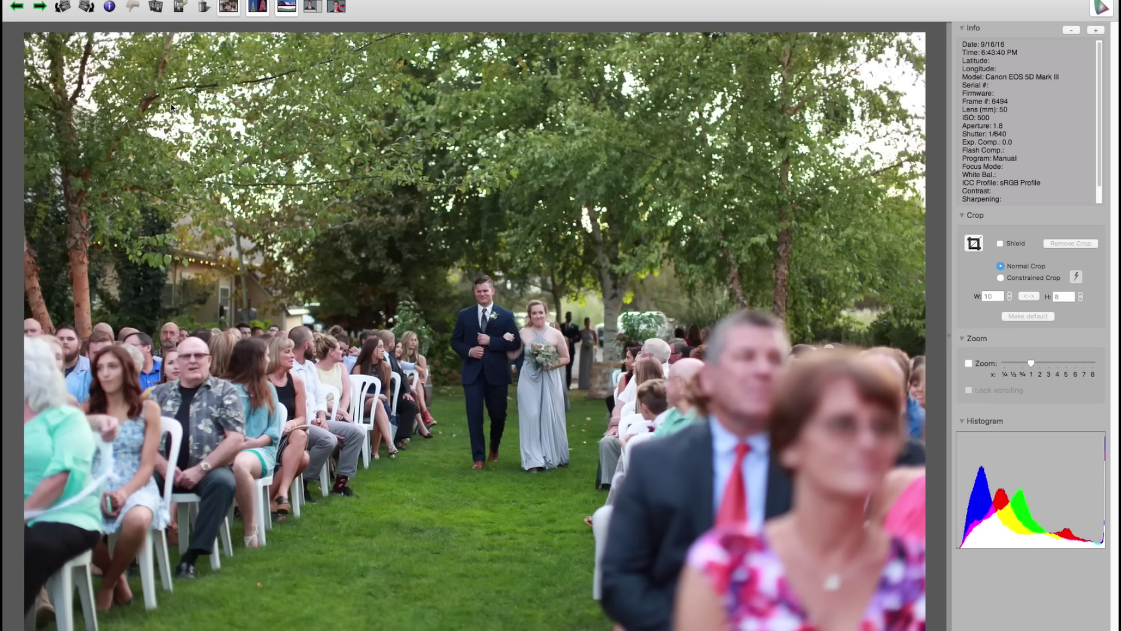
pyautogui.press('Right')
pyautogui.press('Right')
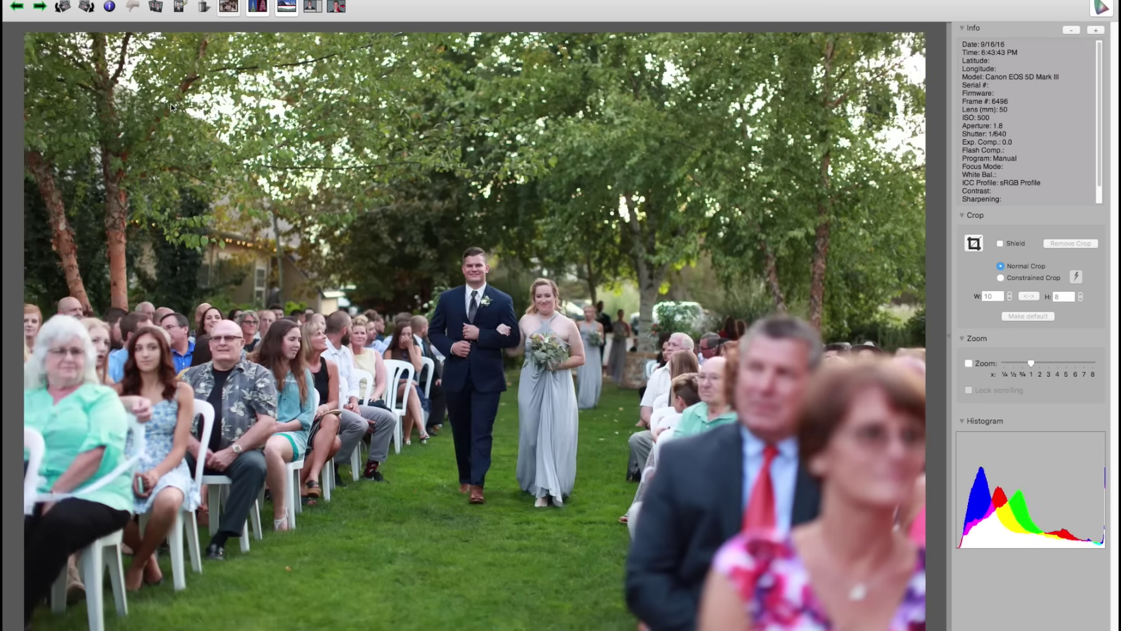
pyautogui.press('Right')
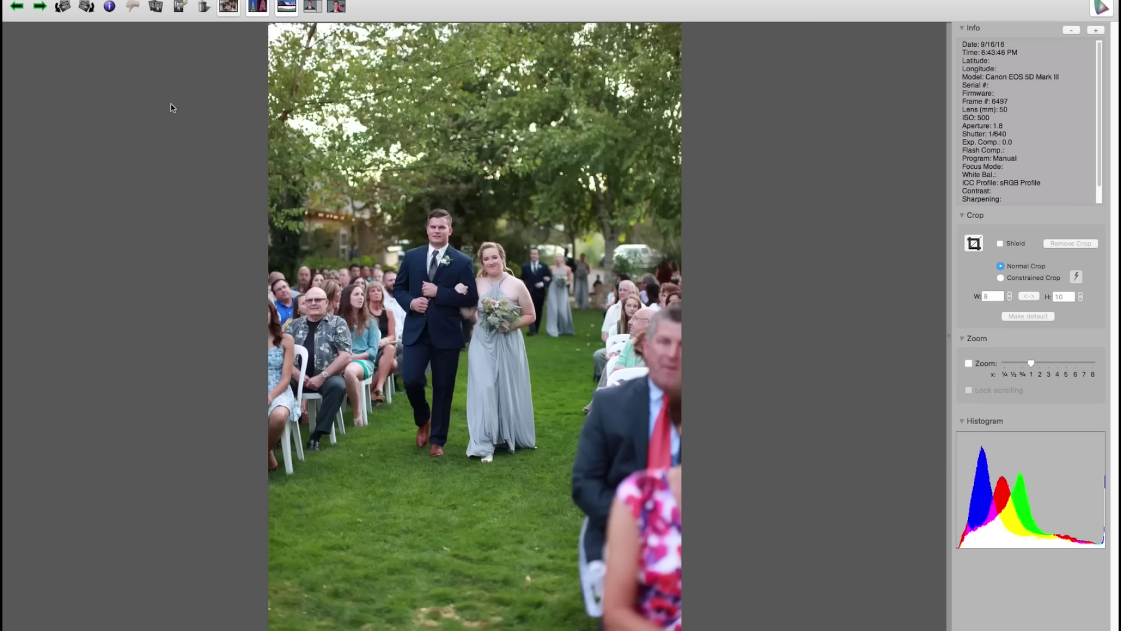
pyautogui.press('Right')
pyautogui.press('Right')
pyautogui.press('Right')
pyautogui.press('Left')
pyautogui.press('Right')
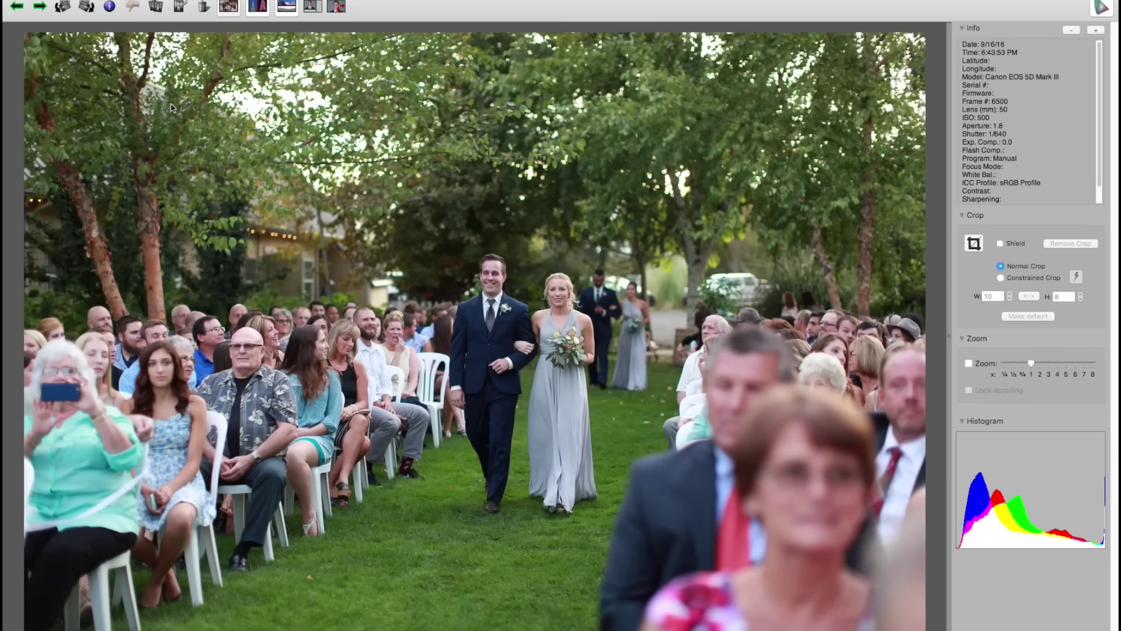
pyautogui.press('Right')
pyautogui.press('Right')
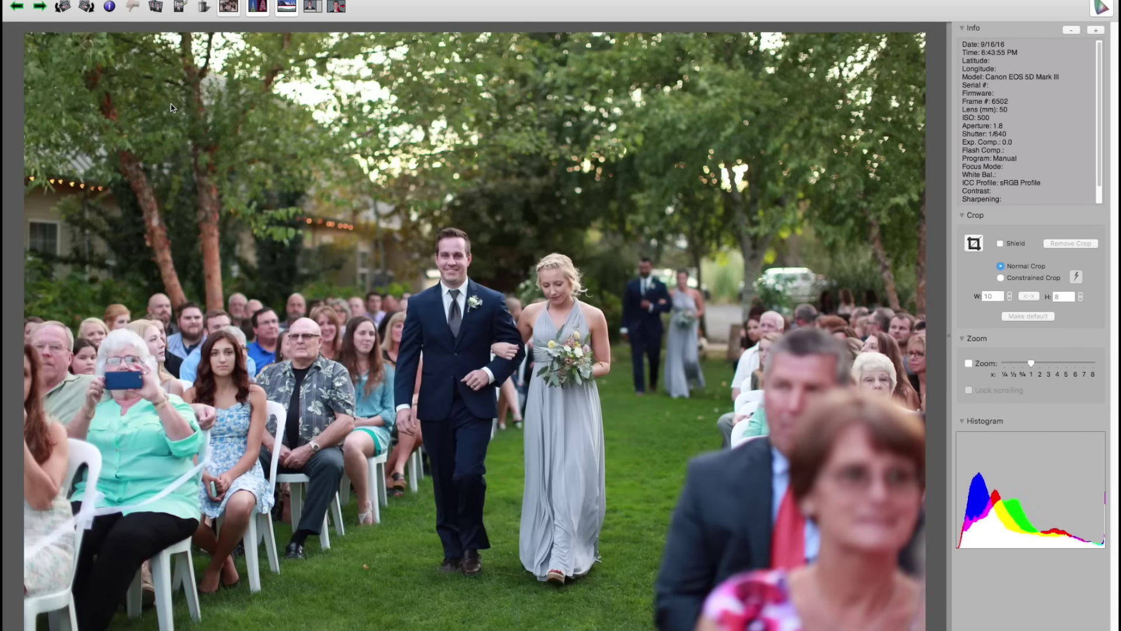
pyautogui.press('Right')
pyautogui.press('Right')
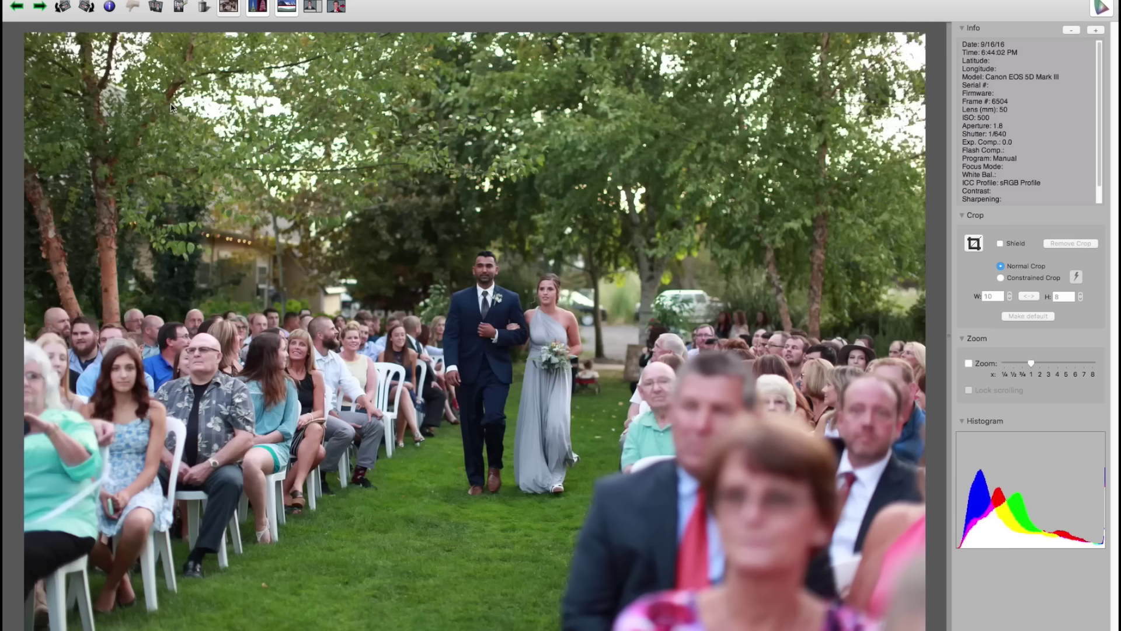
# Continue through the next aisle portraits, stepping back to compare neighbouring frames
pyautogui.press('Right')
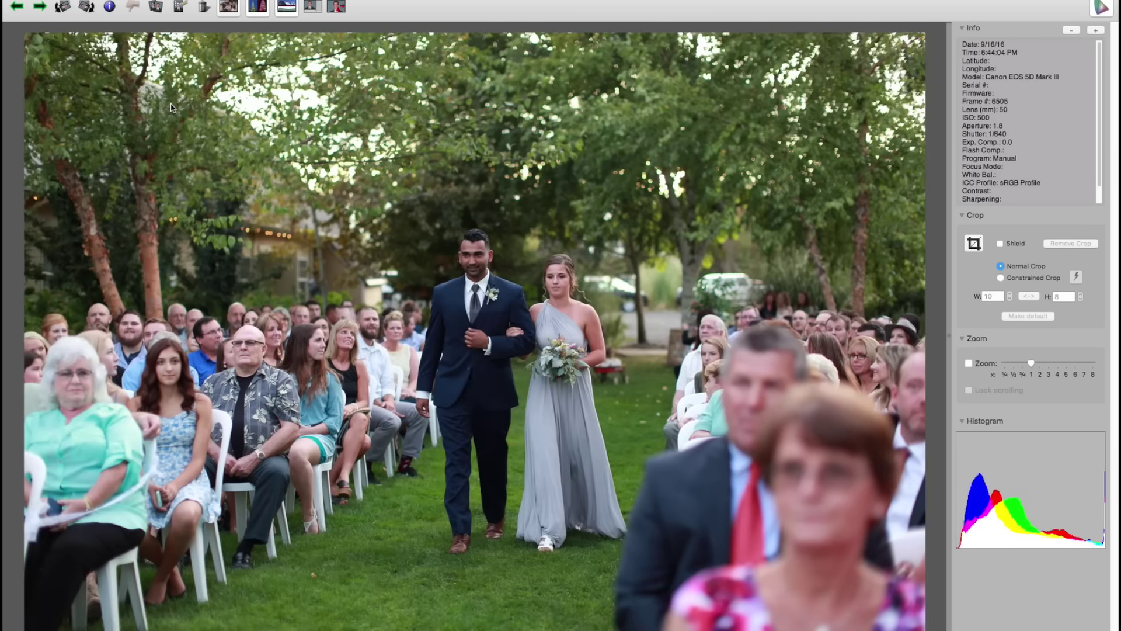
pyautogui.press('Right')
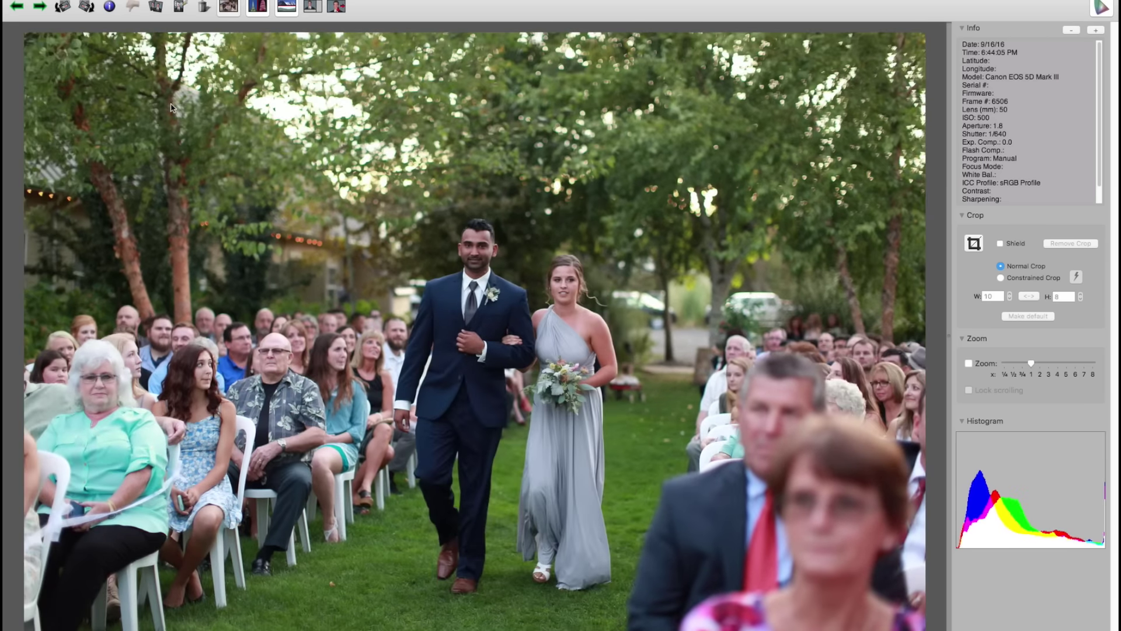
pyautogui.press('Right')
pyautogui.press('Right')
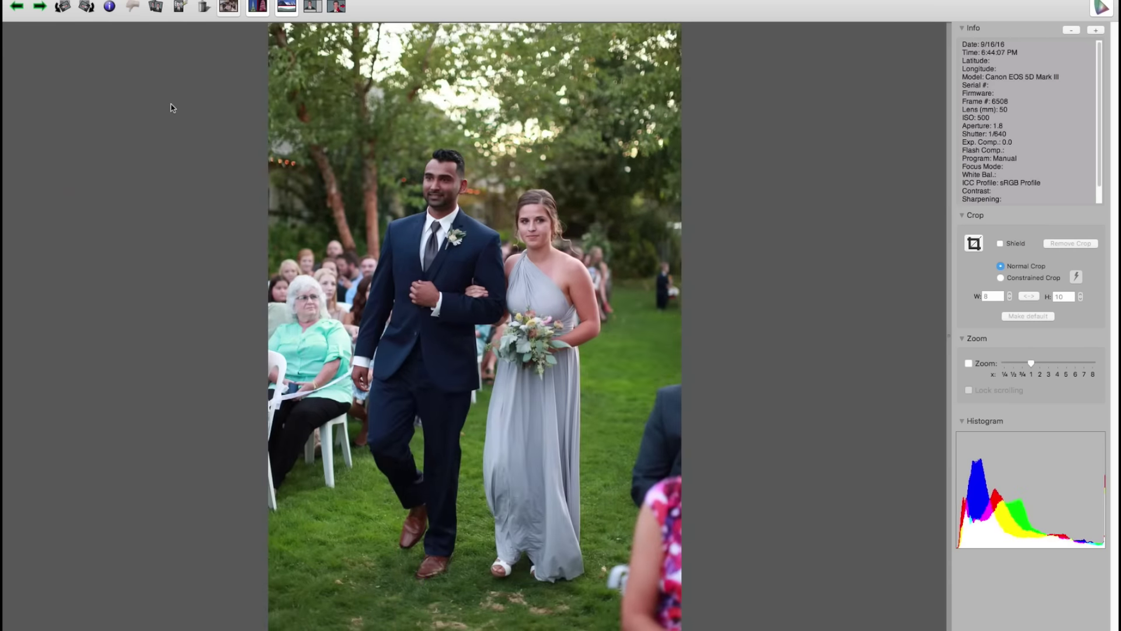
pyautogui.press('Right')
pyautogui.press('Left')
pyautogui.press('Right')
# Move on to the ring bearer and the first flower girl wagon photos
pyautogui.press('Right')
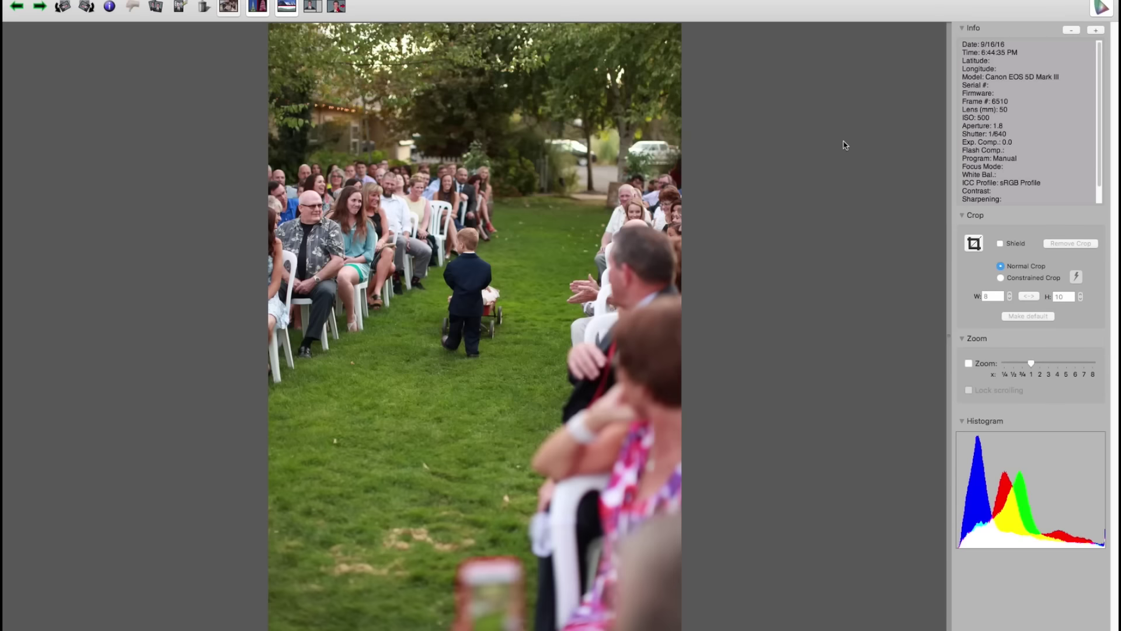
pyautogui.press('Right')
pyautogui.press('Right')
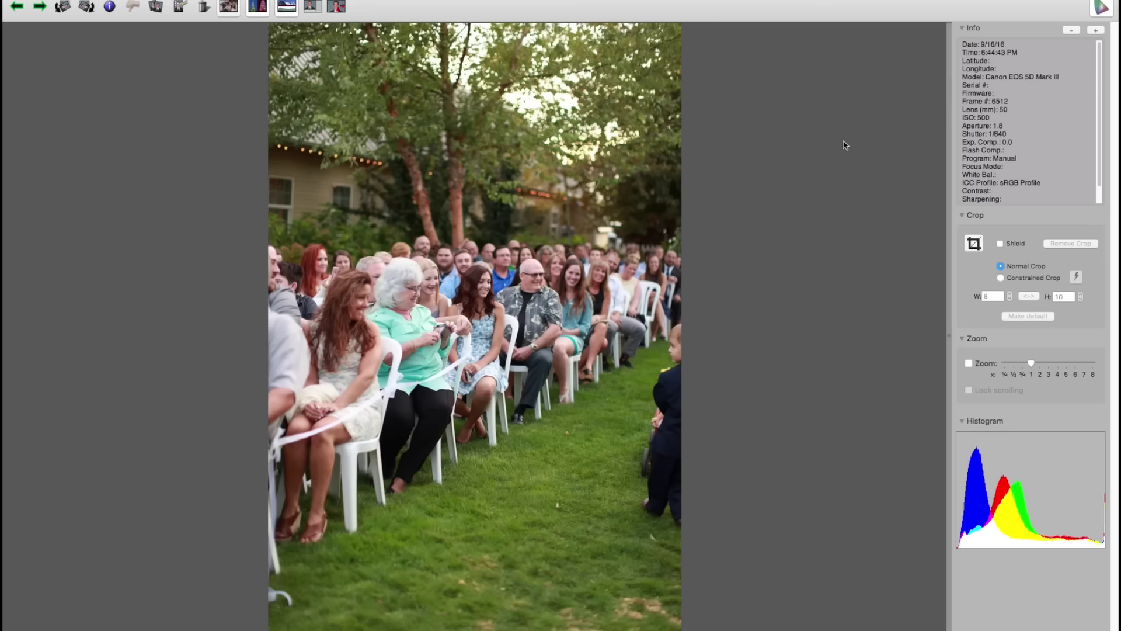
pyautogui.press('Right')
pyautogui.press('Right')
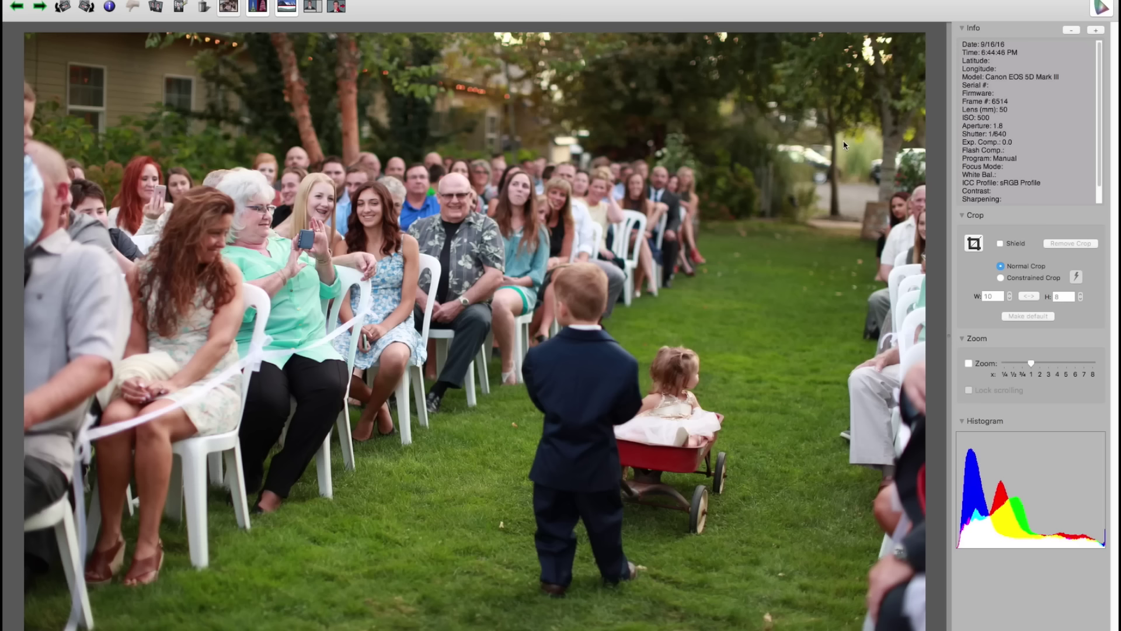
pyautogui.press('Right')
pyautogui.press('Right')
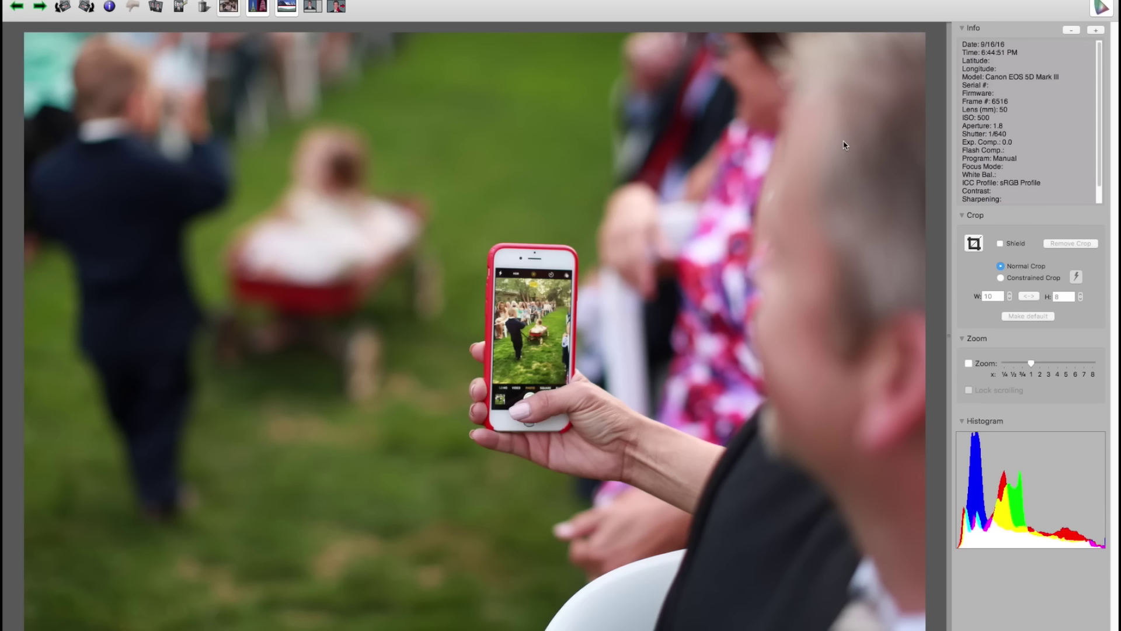
pyautogui.press('Right')
pyautogui.press('Right')
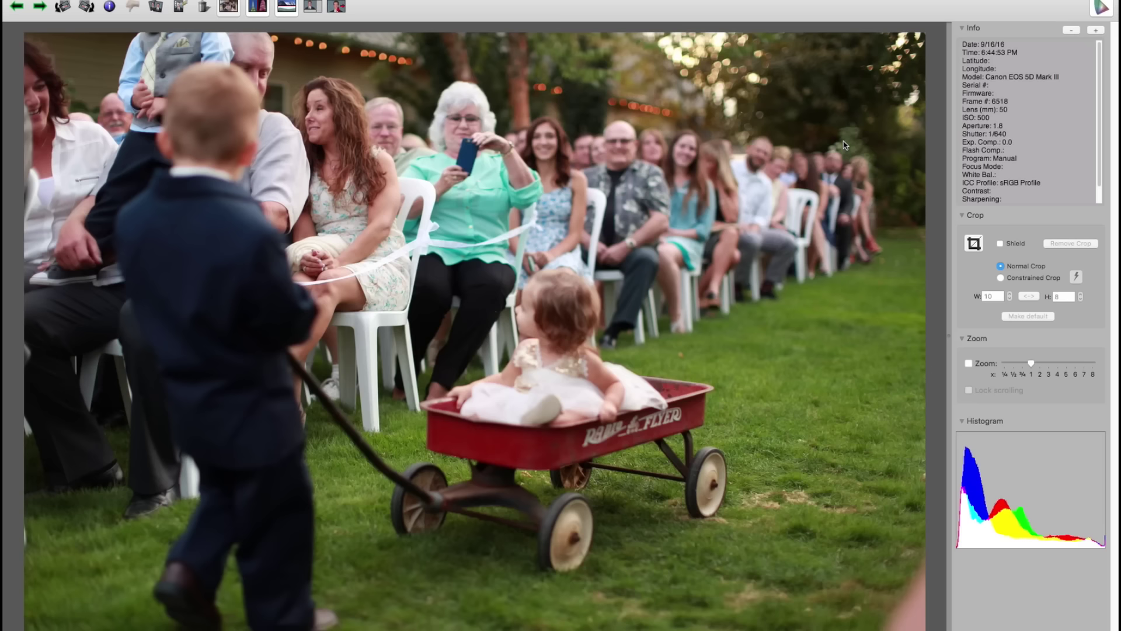
# Advance through the remaining wagon shots to the wide aisle shot, frame 6527
pyautogui.press('Right')
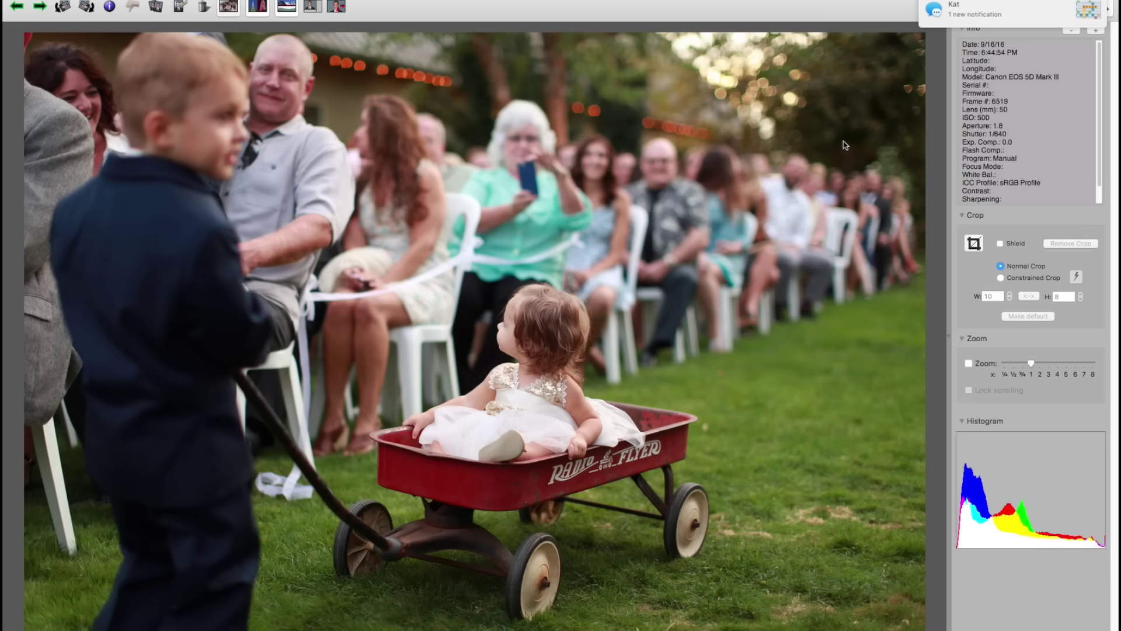
pyautogui.press('Right')
pyautogui.press('Right')
pyautogui.press('Right')
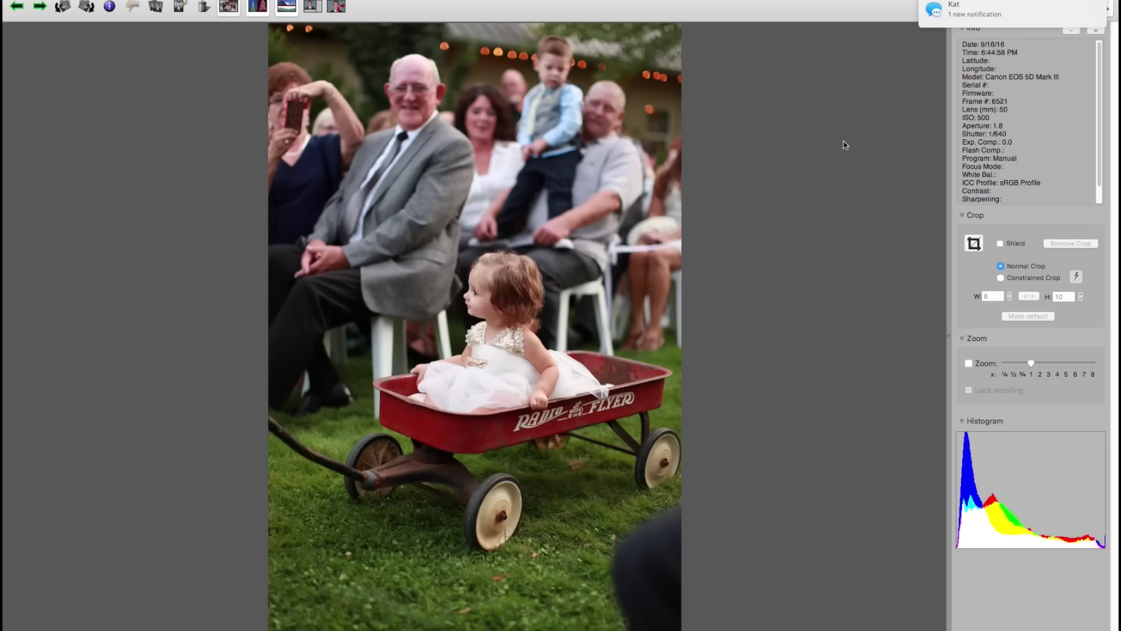
pyautogui.press('Right')
pyautogui.press('Right')
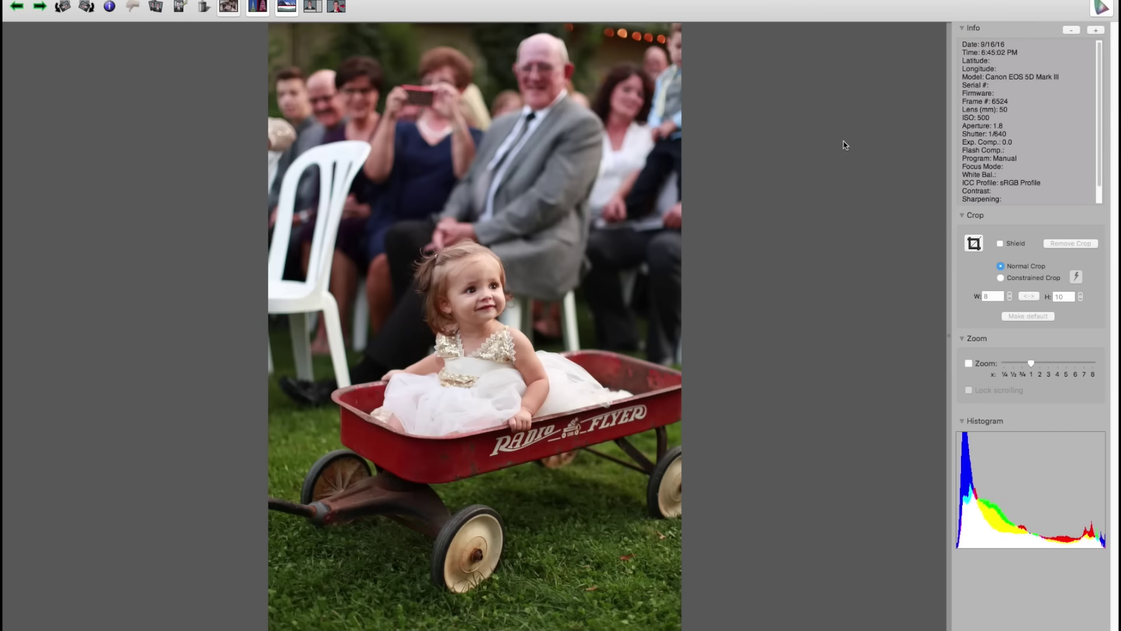
pyautogui.press('Right')
pyautogui.press('Right')
pyautogui.press('Right')
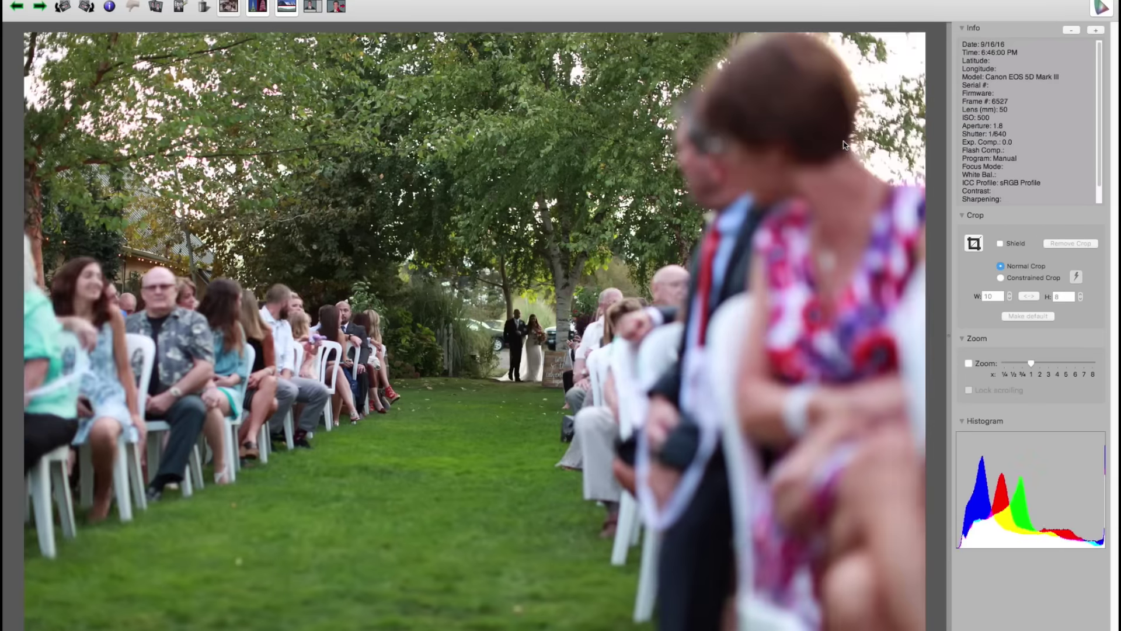
pyautogui.press('Right')
pyautogui.press('Right')
pyautogui.press('Right')
pyautogui.press('Right')
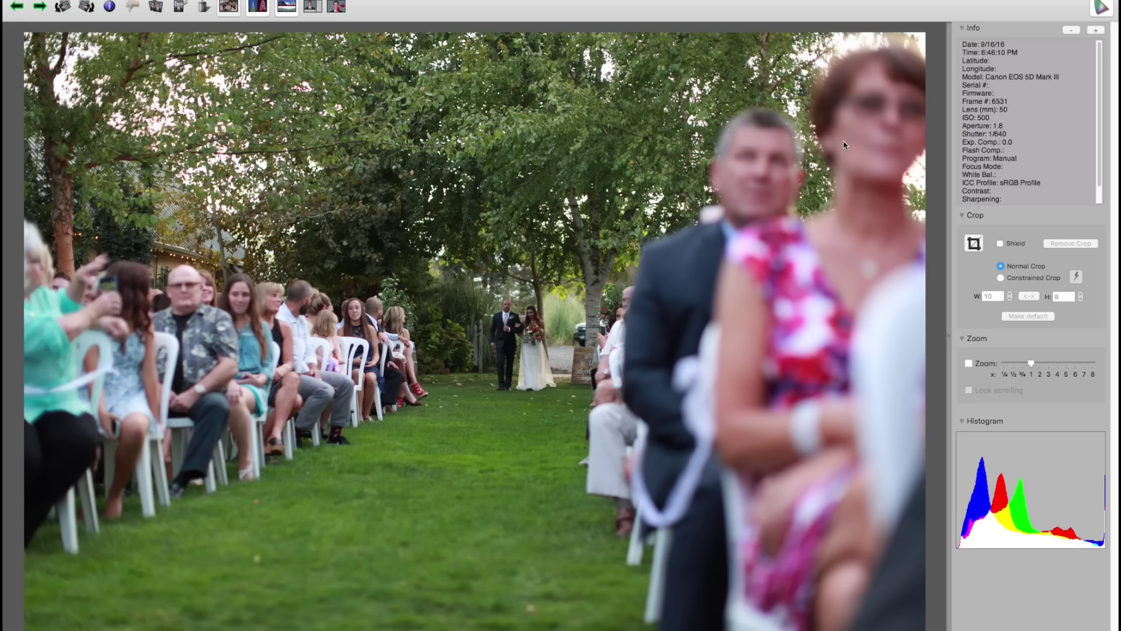
# Advance to the groom at the altar, comparing his two similar portraits against the bride's aisle shot
pyautogui.press('Right')
pyautogui.press('Right')
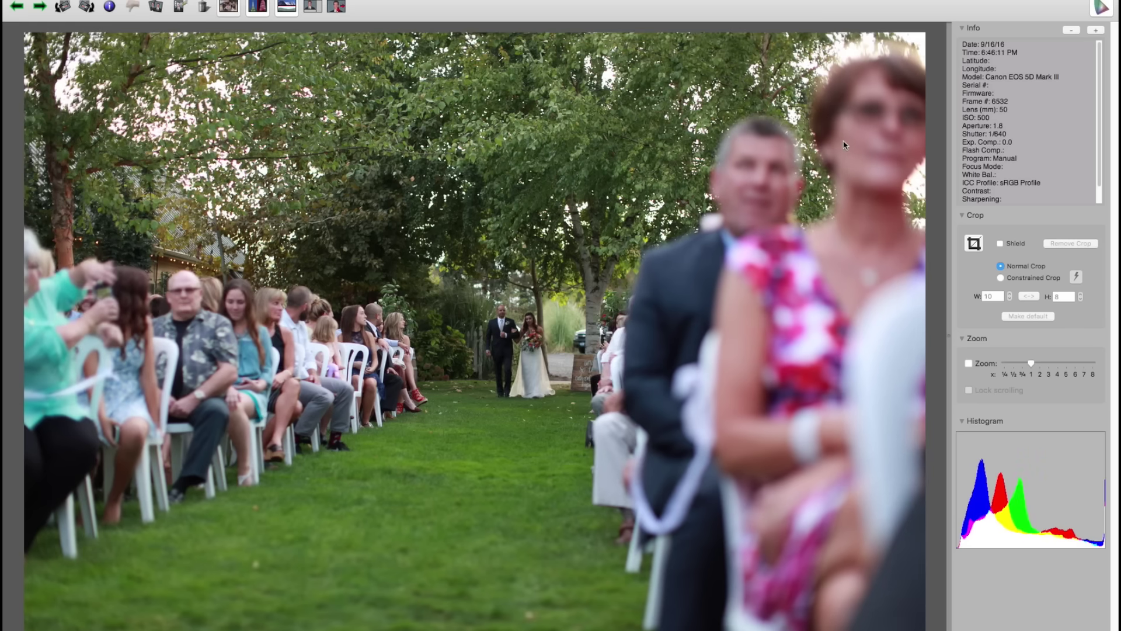
pyautogui.press('Right')
pyautogui.press('Right')
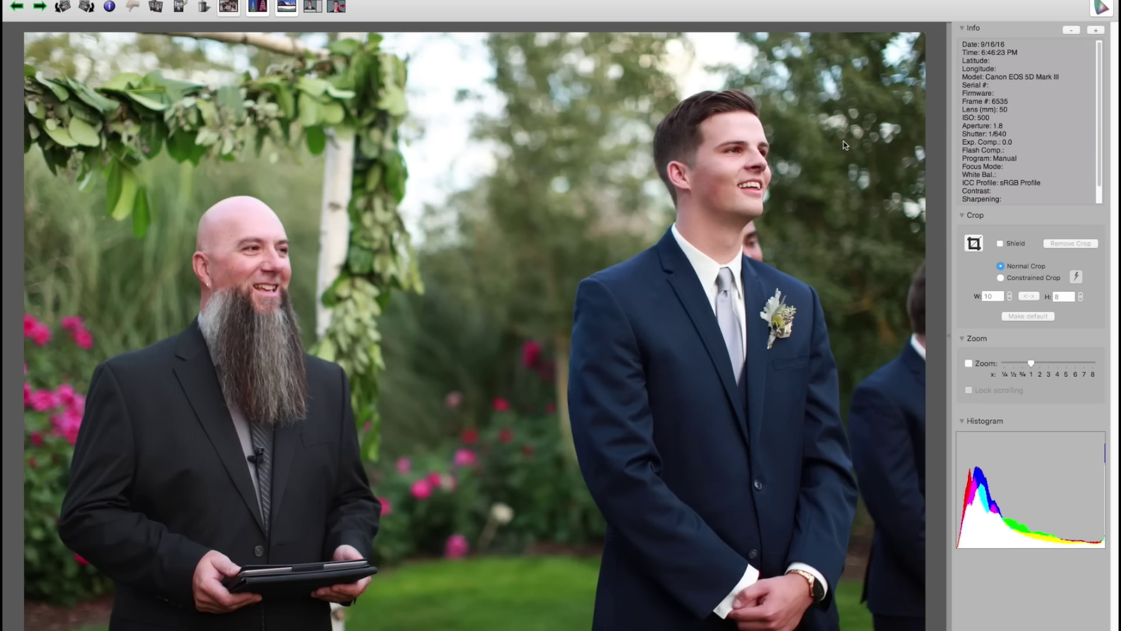
pyautogui.press('Right')
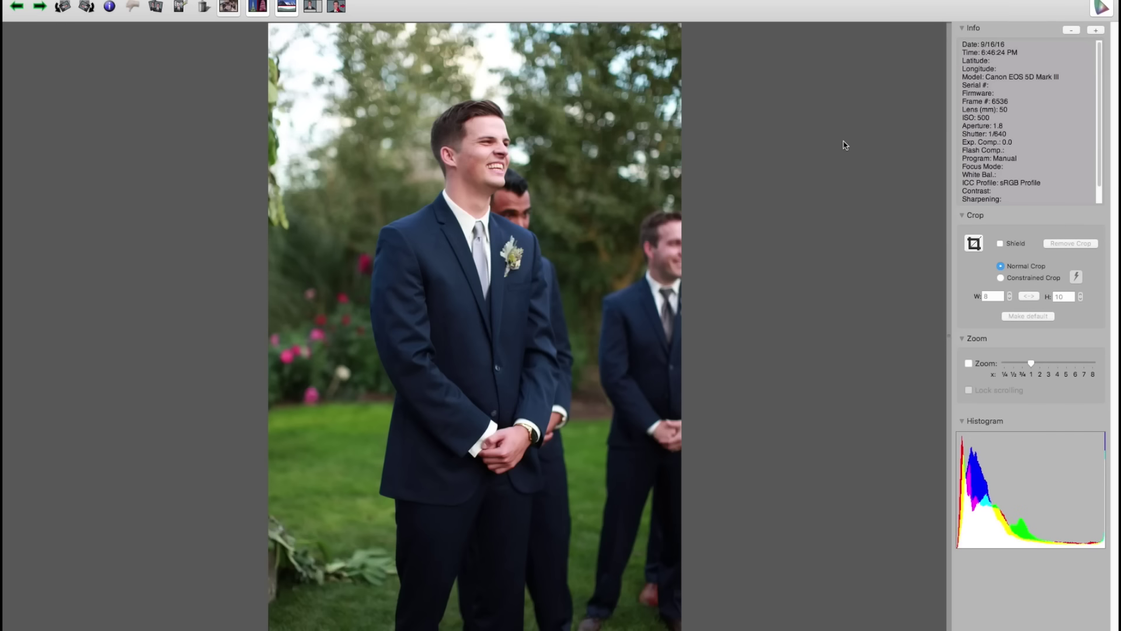
pyautogui.press('Right')
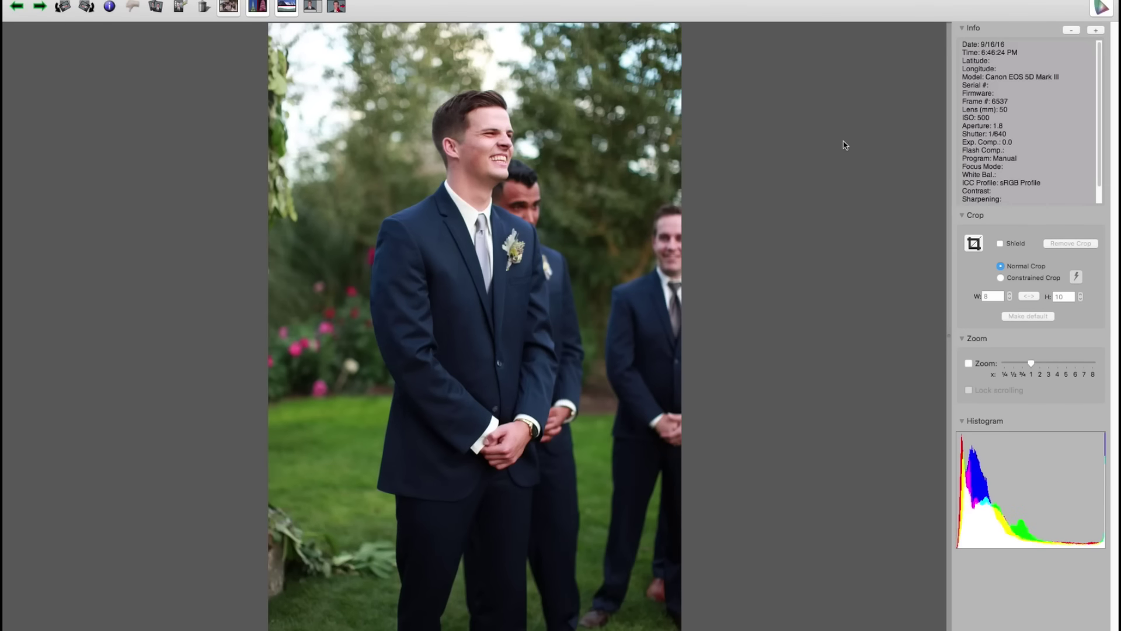
pyautogui.press('Right')
pyautogui.press('Left')
pyautogui.press('Right')
# Review the bride-and-father aisle shots 6539–6543, backing up and magnifying one to check sharpness
pyautogui.press('Right')
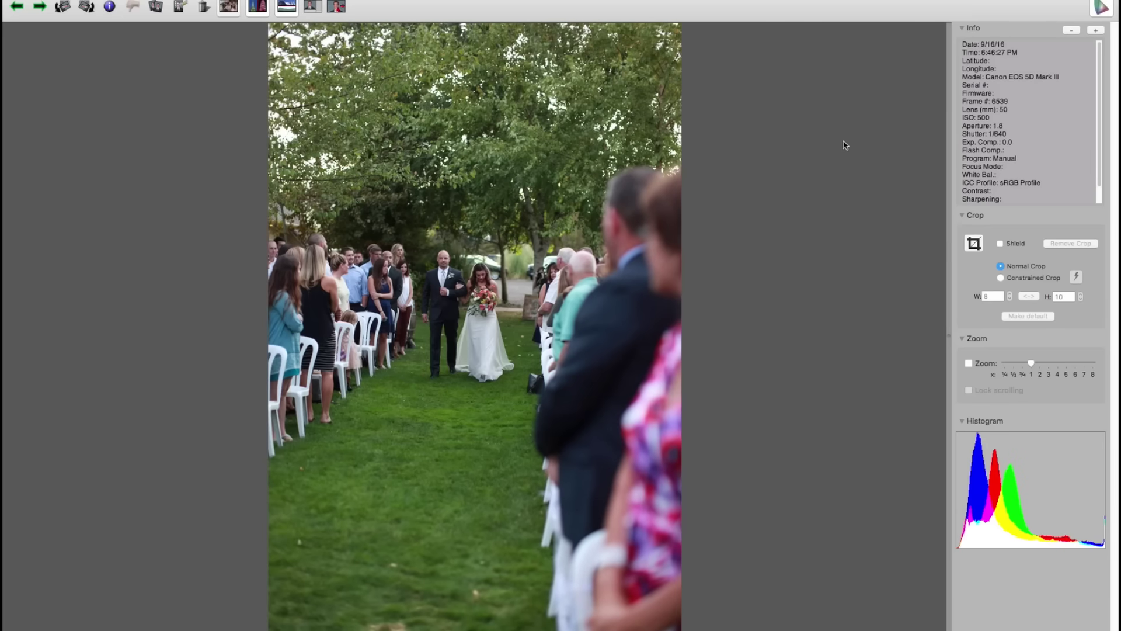
pyautogui.press('Right')
pyautogui.press('Right')
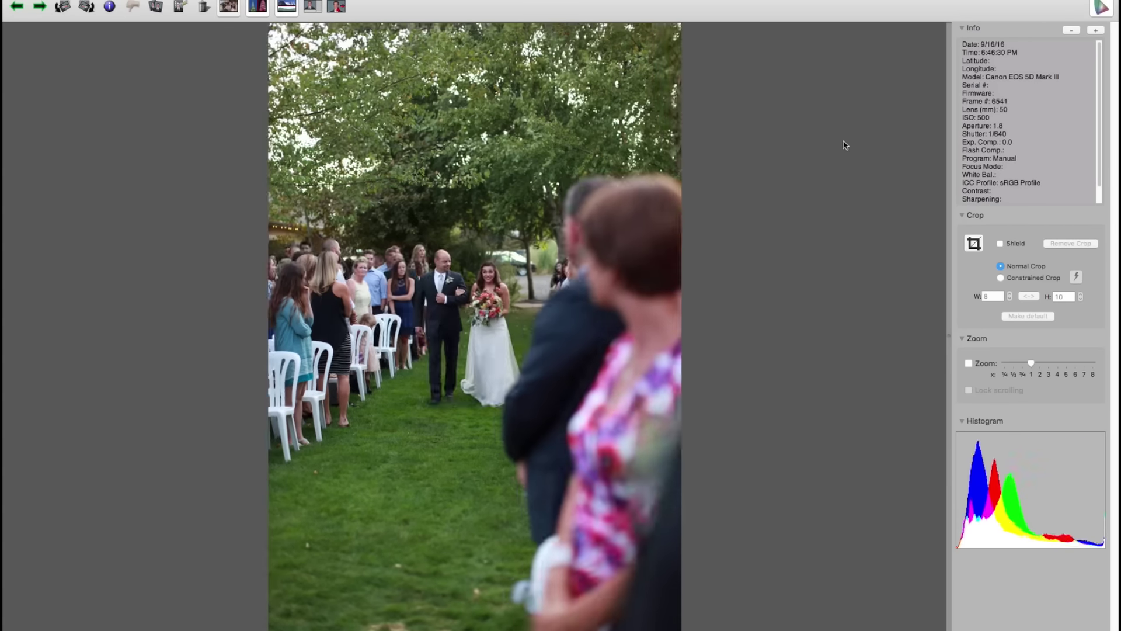
pyautogui.press('Right')
pyautogui.press('Right')
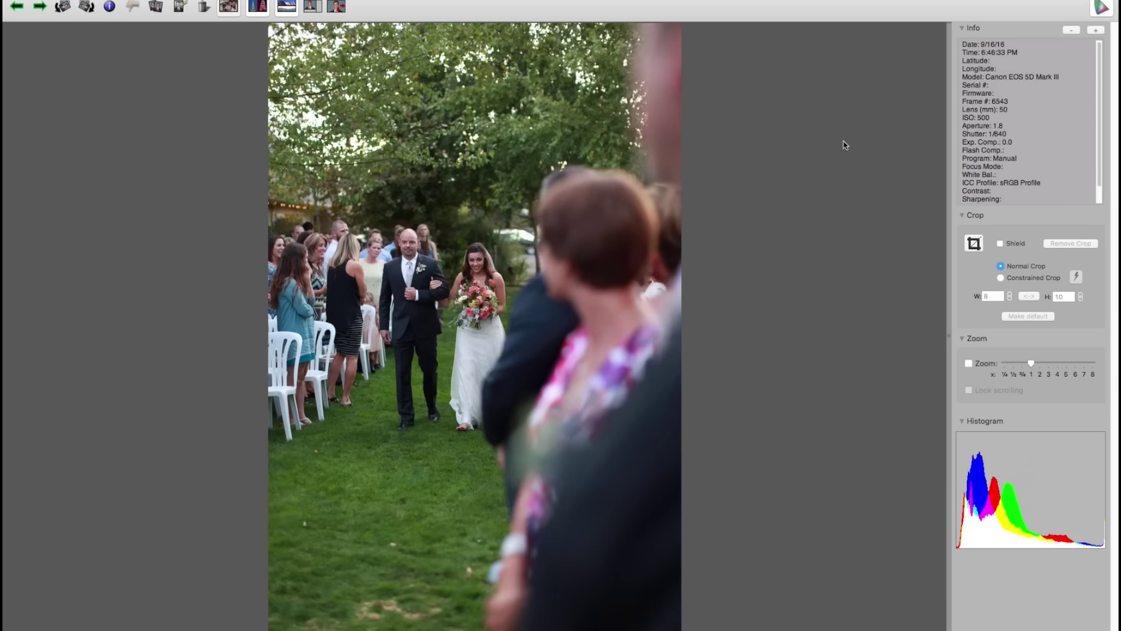
pyautogui.press('Right')
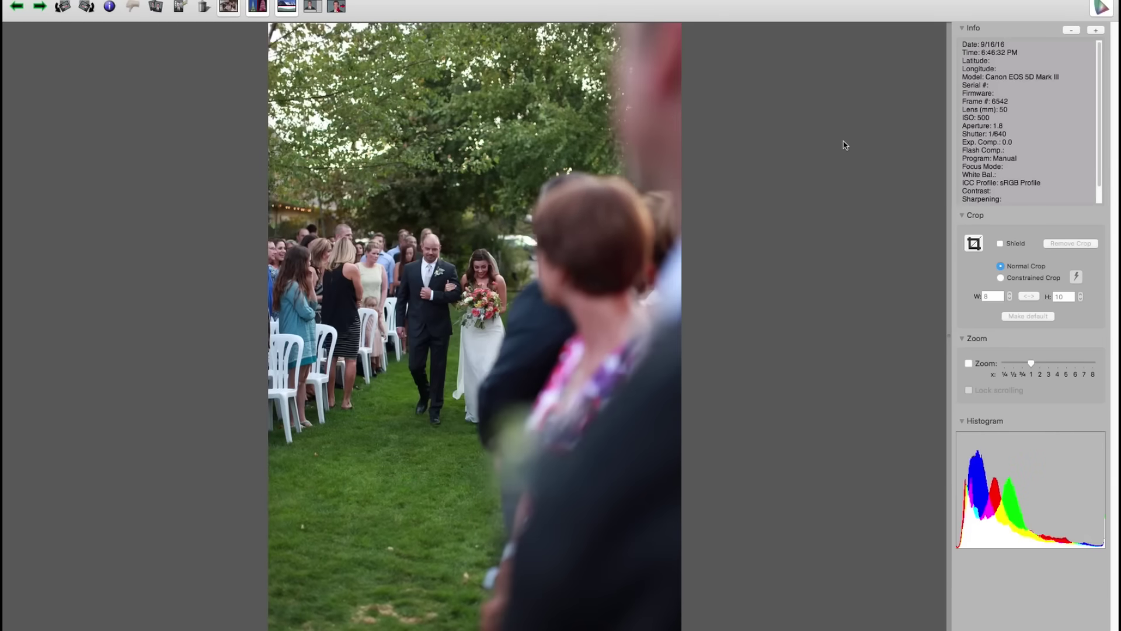
pyautogui.press('Left')
pyautogui.press('Left')
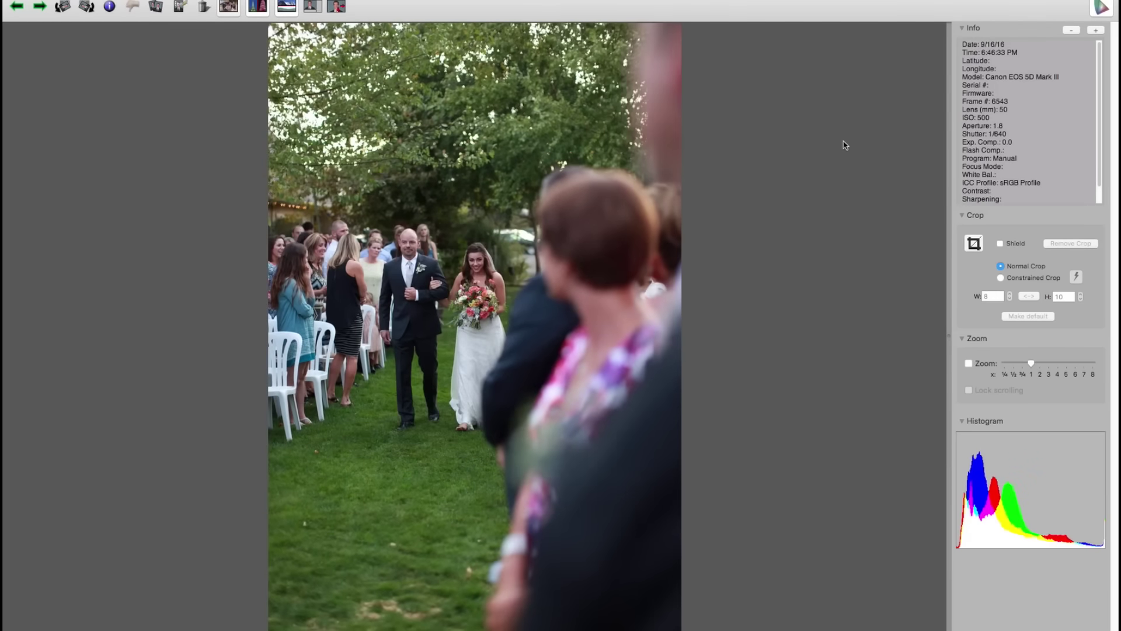
pyautogui.press('Left')
pyautogui.click(643, 201)
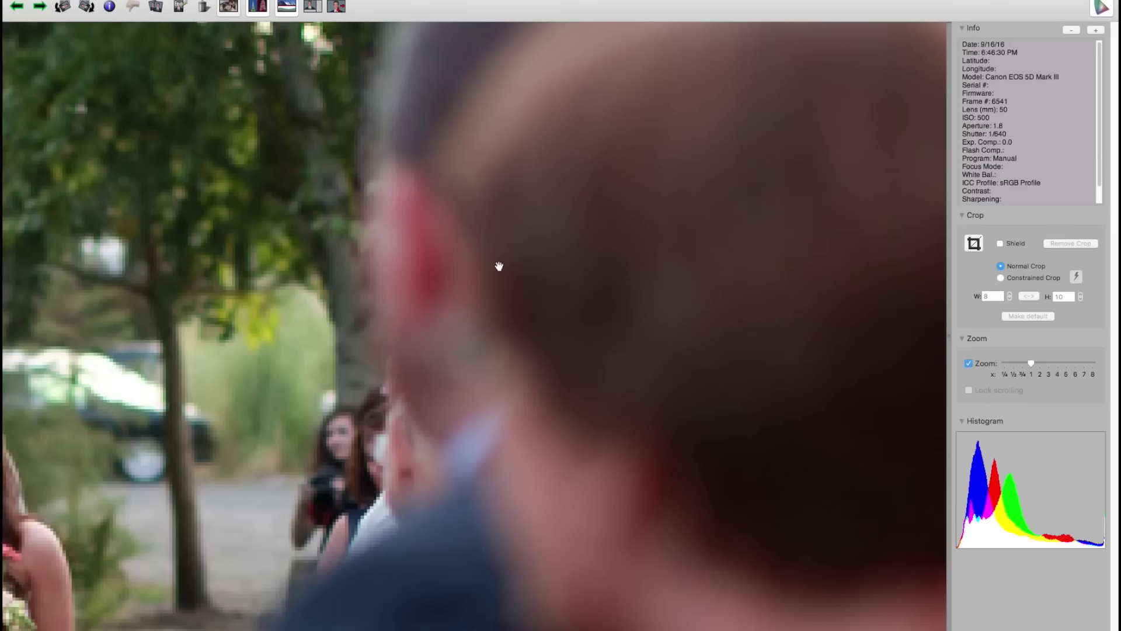
# Pan the magnified photo to the bride, return to full frame, and advance through later aisle photos
pyautogui.moveTo(411, 287); pyautogui.dragTo(628, 160)
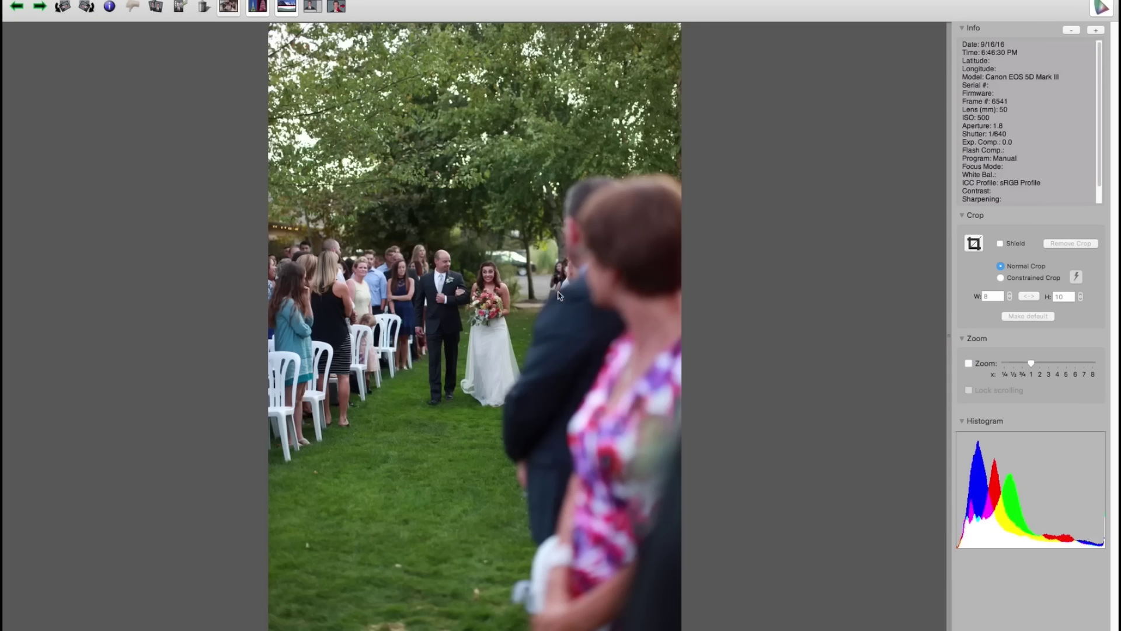
pyautogui.click(558, 272)
pyautogui.press('Right')
pyautogui.press('Right')
pyautogui.press('Right')
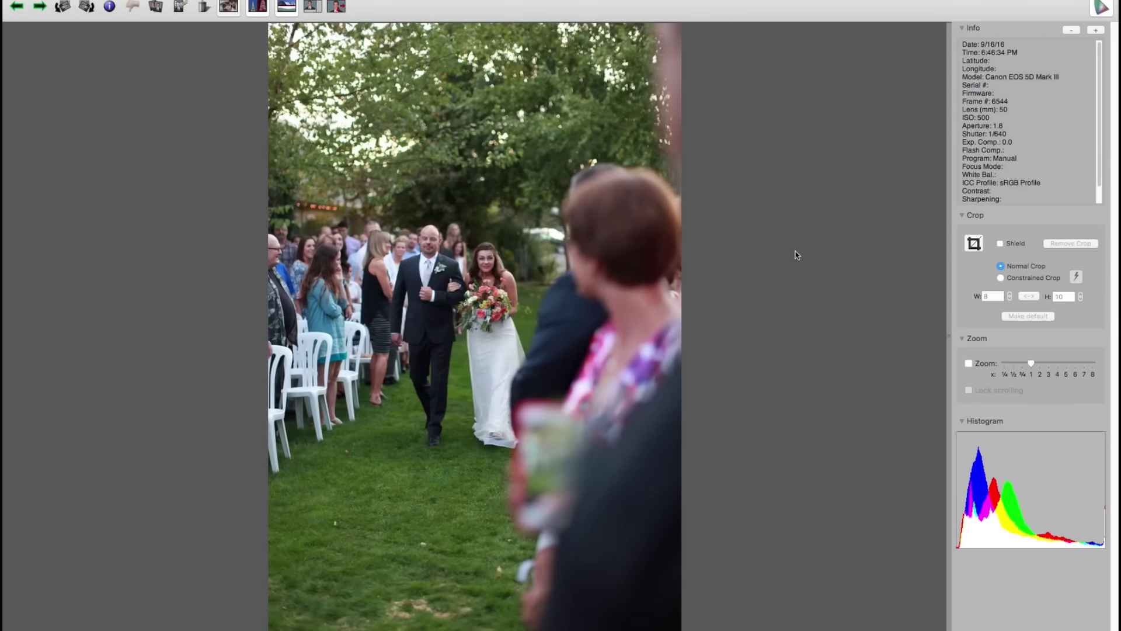
pyautogui.press('Right')
pyautogui.press('Right')
pyautogui.press('Right')
pyautogui.press('Right')
pyautogui.press('Right')
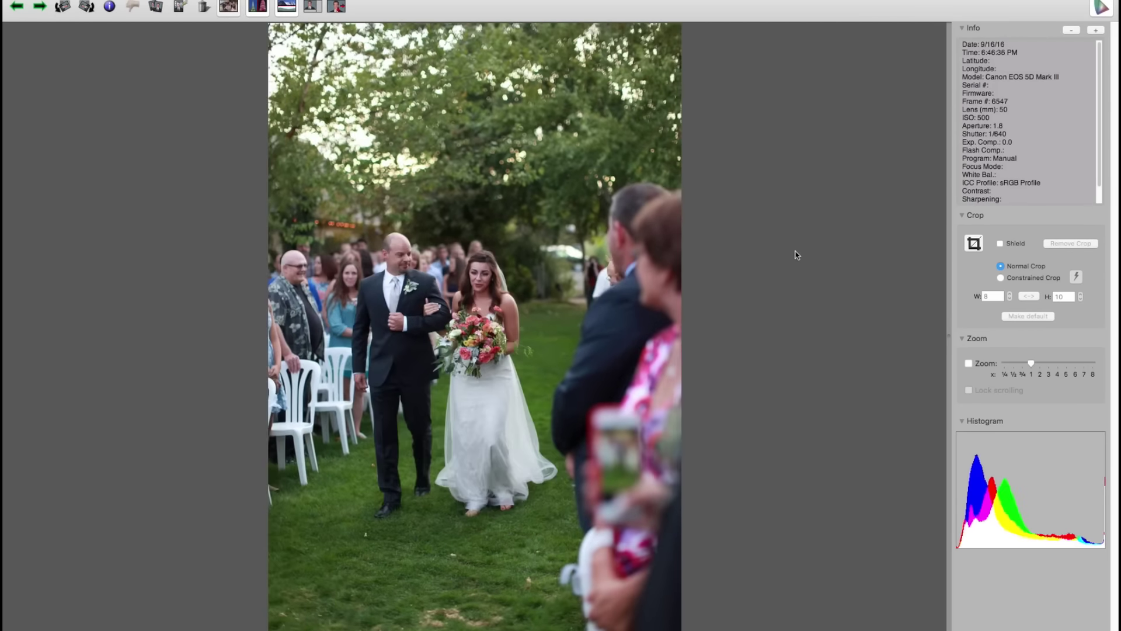
pyautogui.press('Right')
pyautogui.press('Right')
pyautogui.press('Right')
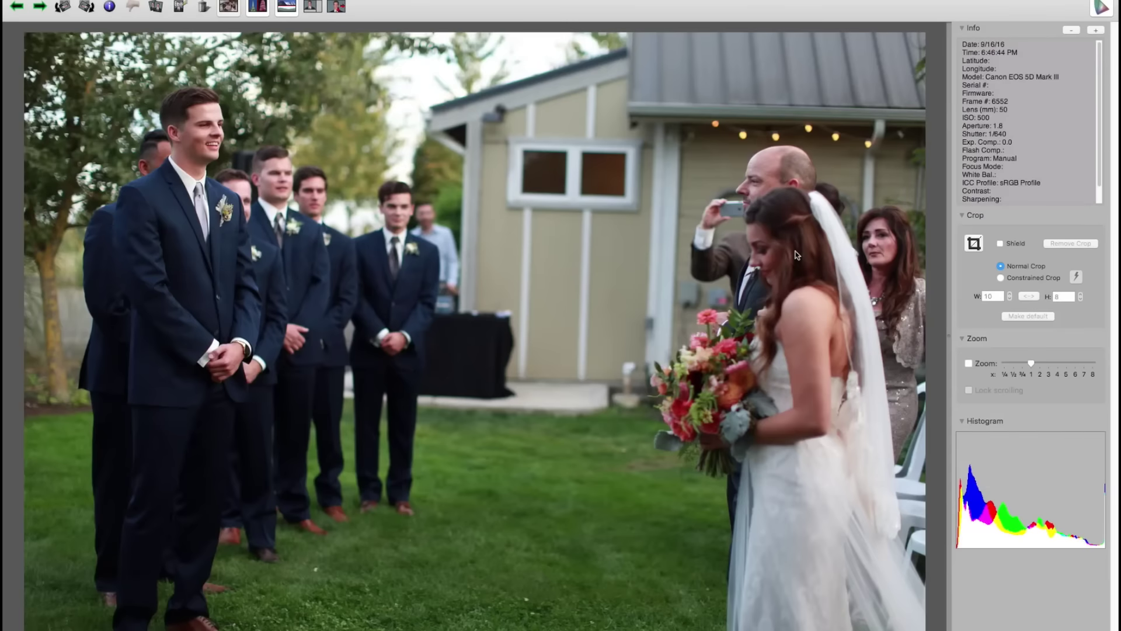
# Recheck two earlier aisle photos, then advance through the bridesmaids' view to the altar arrival
pyautogui.press('Left')
pyautogui.press('Left')
pyautogui.press('Left')
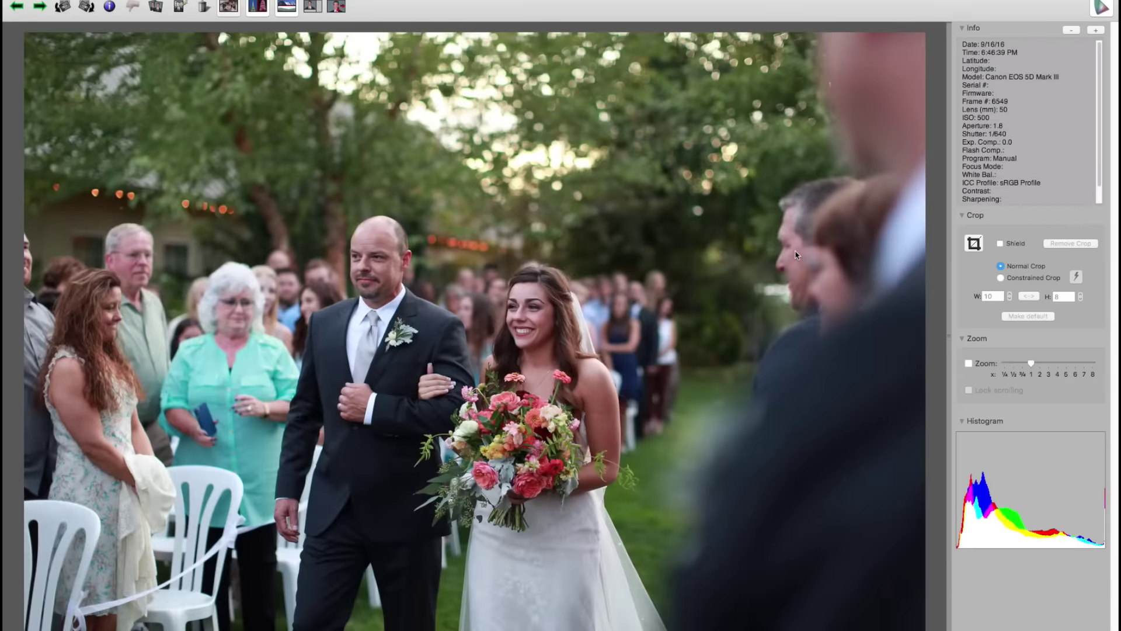
pyautogui.press('Left')
pyautogui.press('Right')
pyautogui.press('Right')
pyautogui.press('Right')
pyautogui.press('Right')
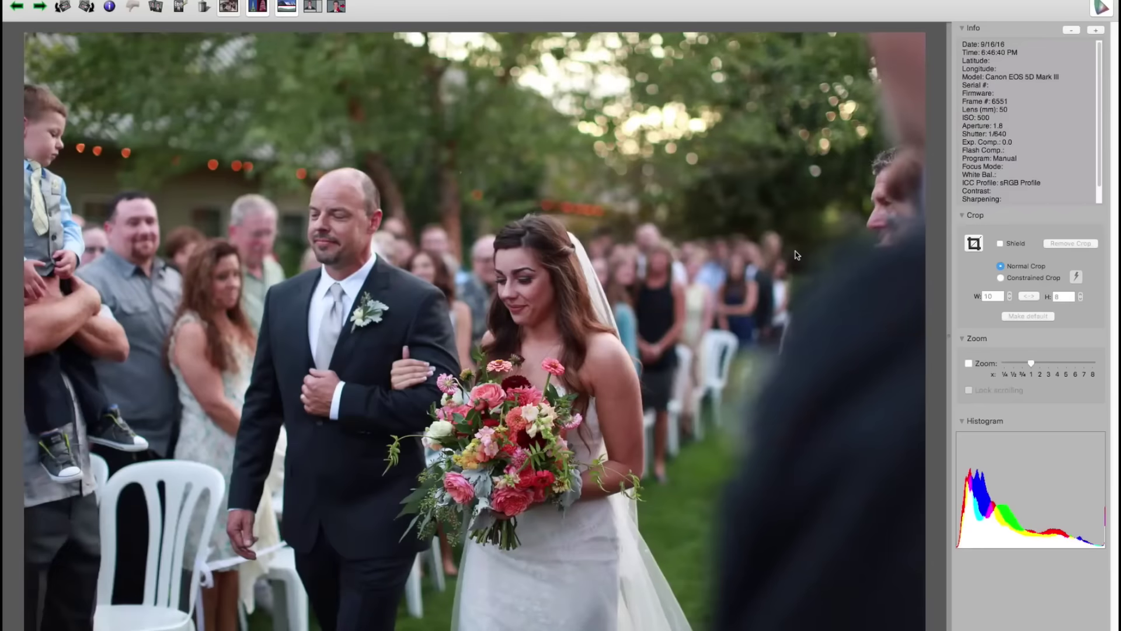
pyautogui.press('Right')
pyautogui.press('Right')
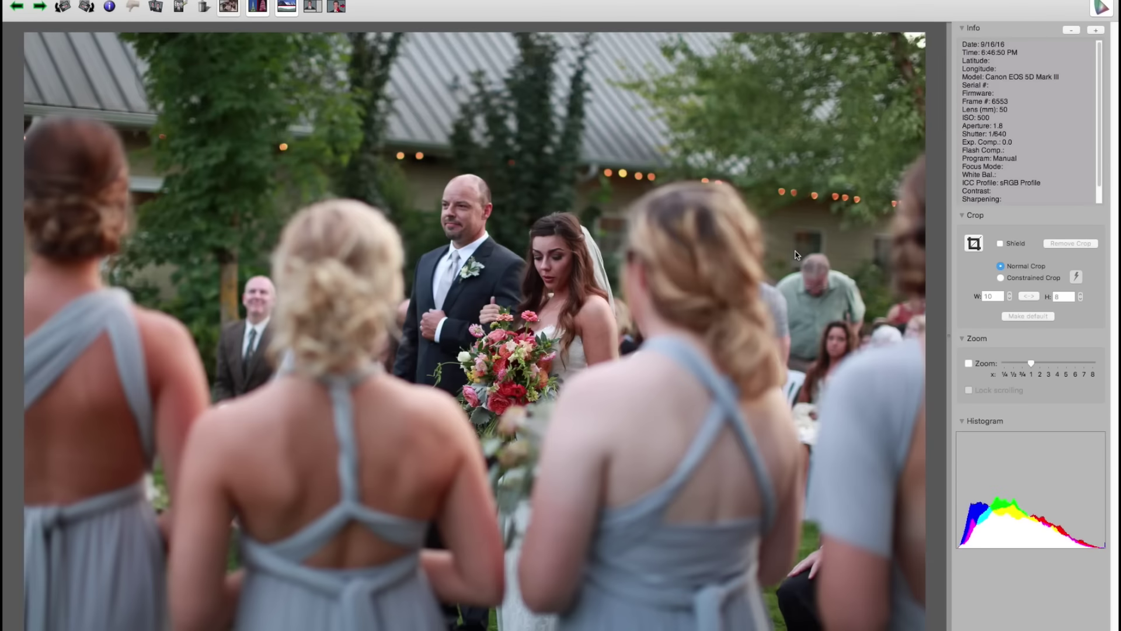
pyautogui.press('Right')
pyautogui.press('Right')
pyautogui.press('Right')
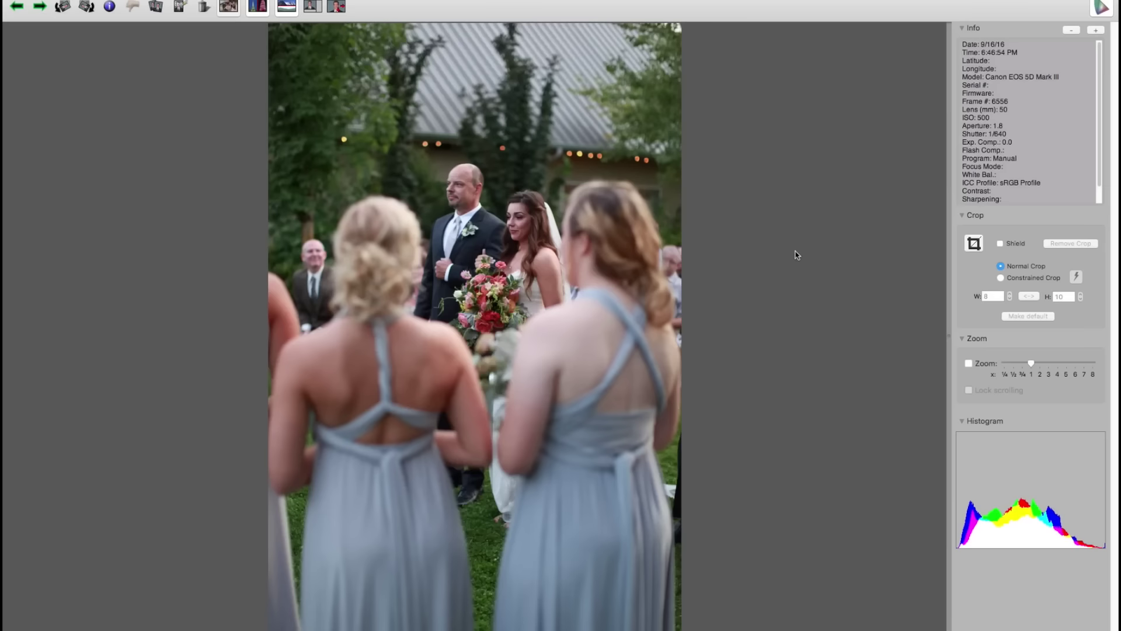
pyautogui.press('Right')
pyautogui.press('Right')
pyautogui.press('Right')
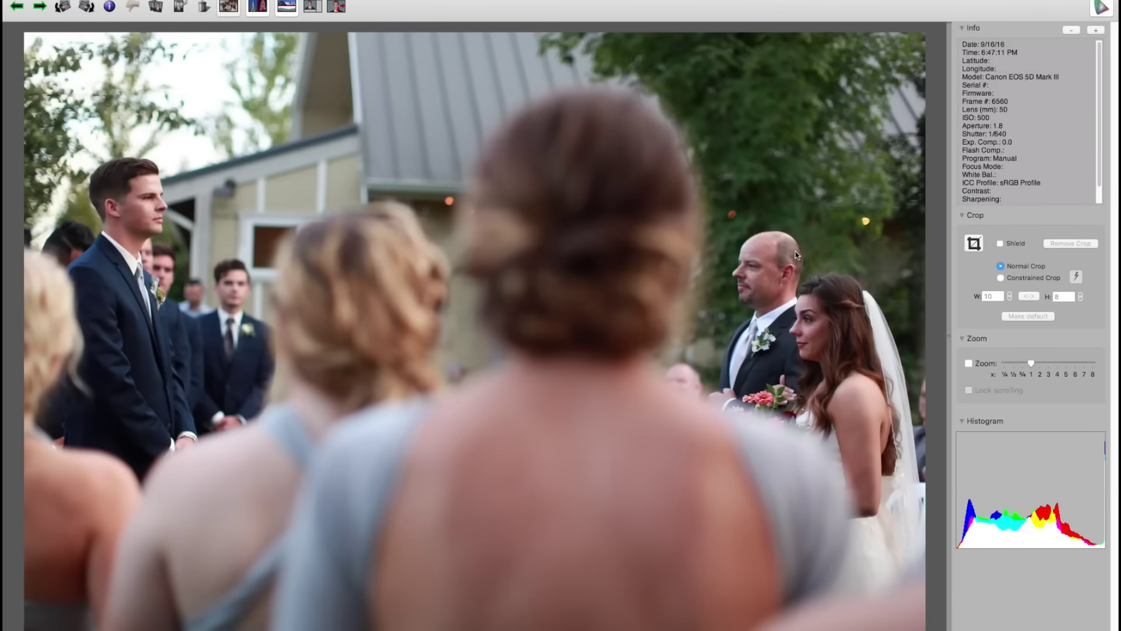
# Step through the altar photos, comparing two similar consecutive frames and keeping the later one
pyautogui.press('Right')
pyautogui.press('Right')
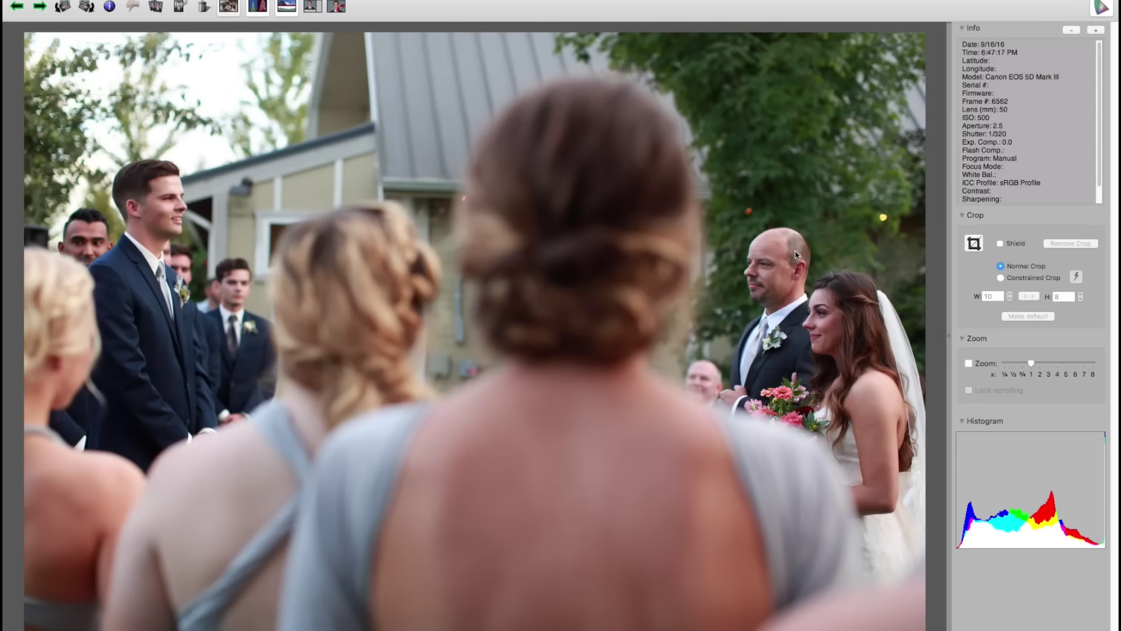
pyautogui.press('Right')
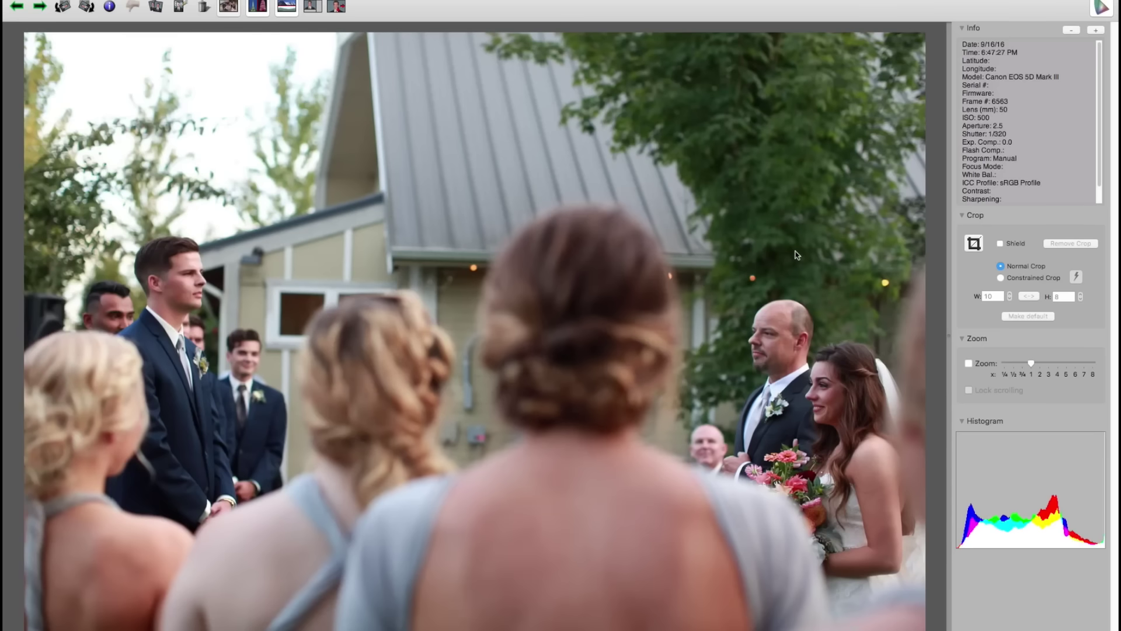
pyautogui.press('Right')
pyautogui.press('Right')
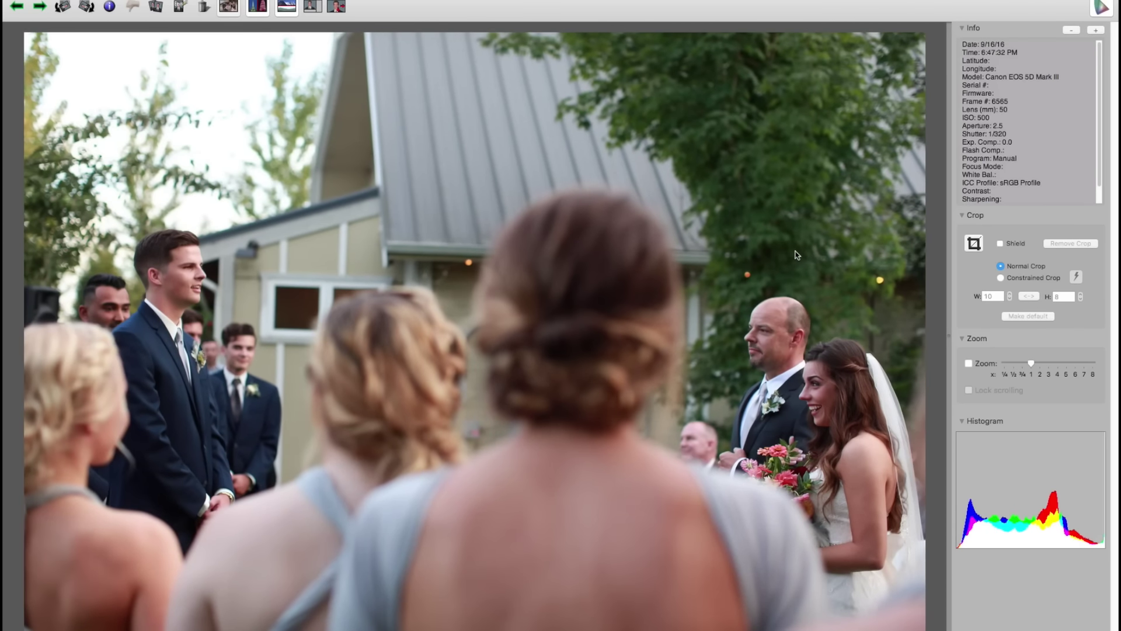
pyautogui.press('Right')
pyautogui.press('Right')
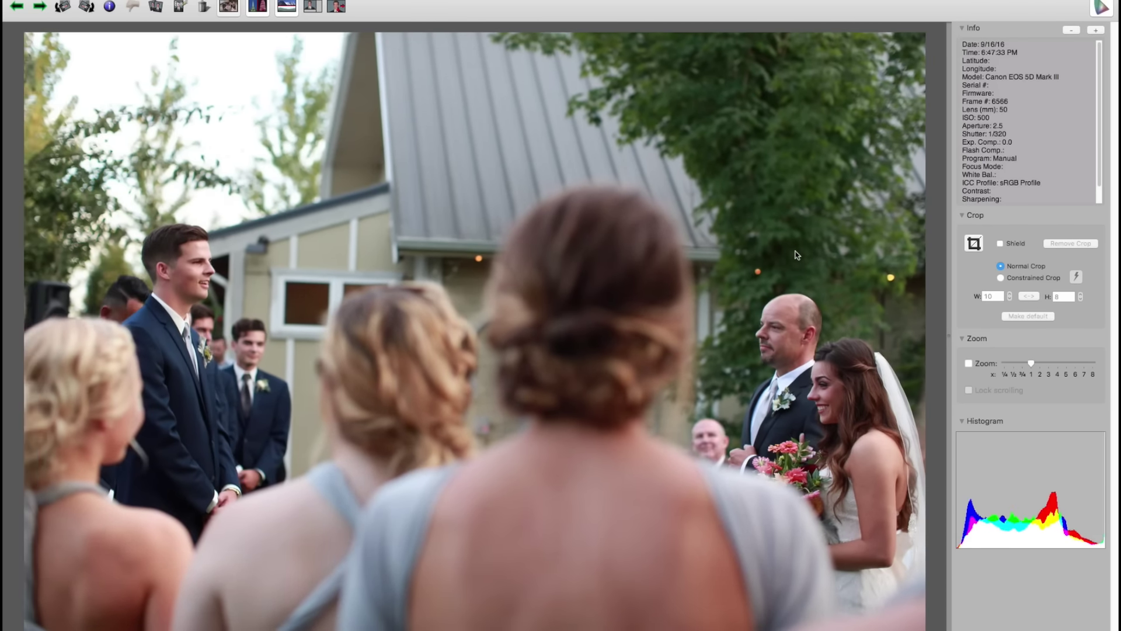
pyautogui.press('Left')
pyautogui.press('Right')
# Review the father-and-bride close-up, the giving-away shots and the handoff to the groom
pyautogui.press('Right')
pyautogui.press('Right')
pyautogui.press('Right')
pyautogui.press('Right')
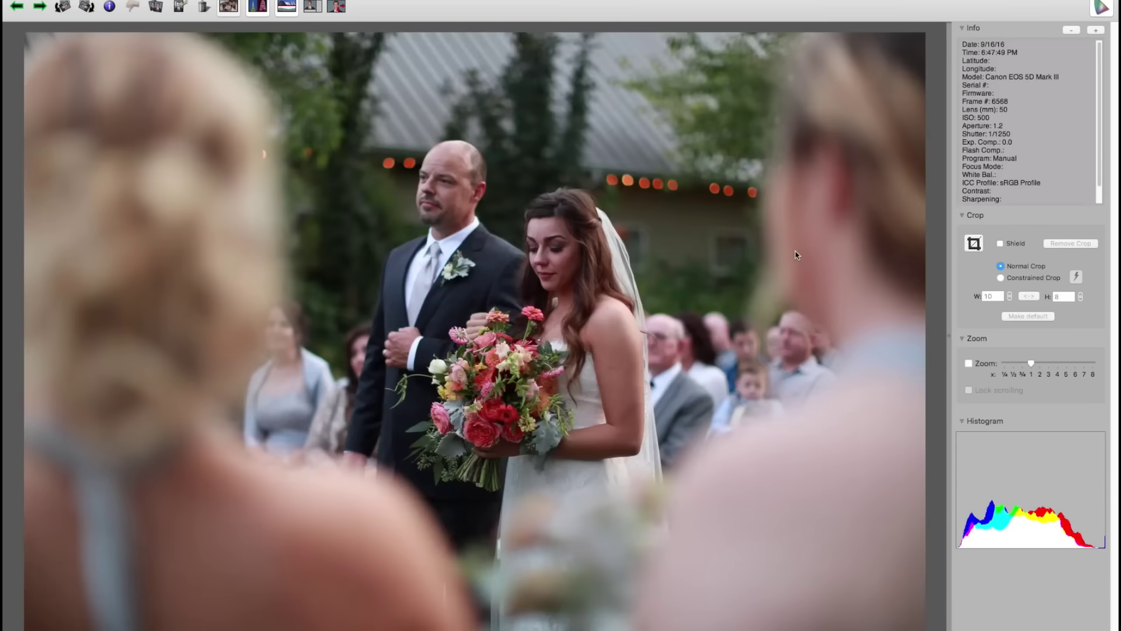
pyautogui.press('Right')
pyautogui.press('Right')
pyautogui.press('Right')
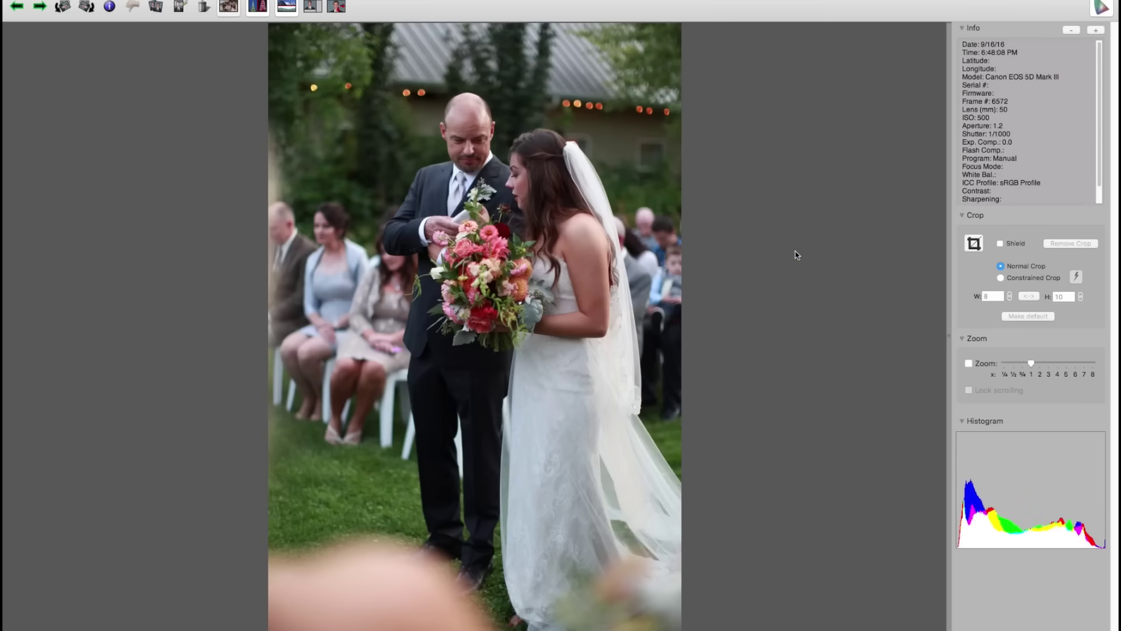
pyautogui.press('Right')
pyautogui.press('Right')
pyautogui.press('Right')
pyautogui.press('Right')
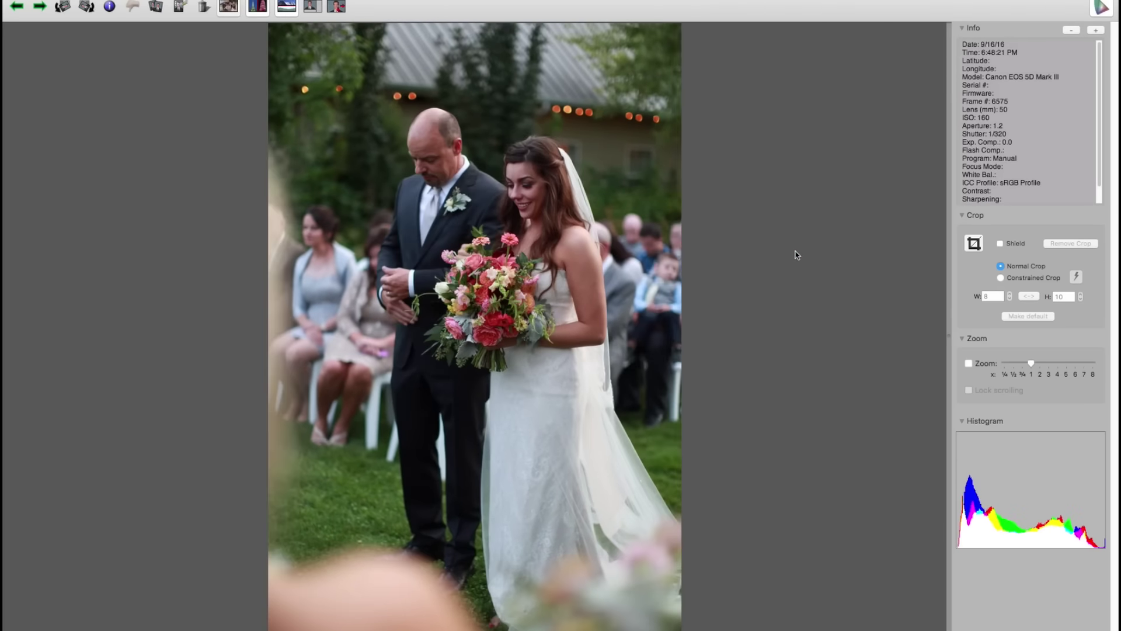
pyautogui.press('Right')
pyautogui.press('Right')
pyautogui.press('Right')
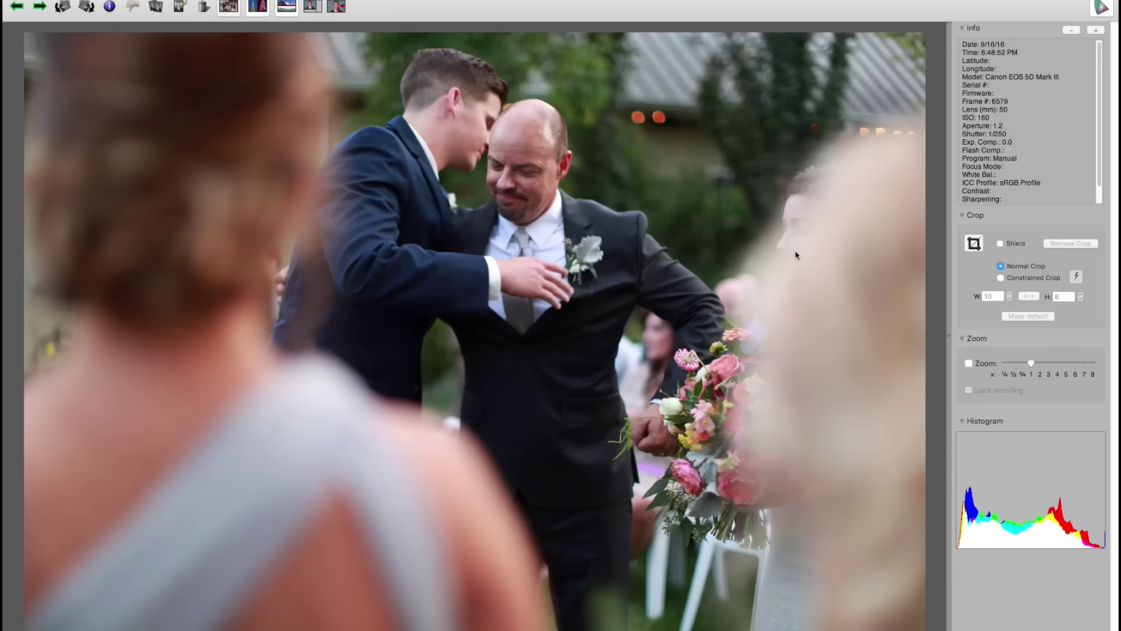
pyautogui.press('Right')
pyautogui.press('Right')
pyautogui.press('Right')
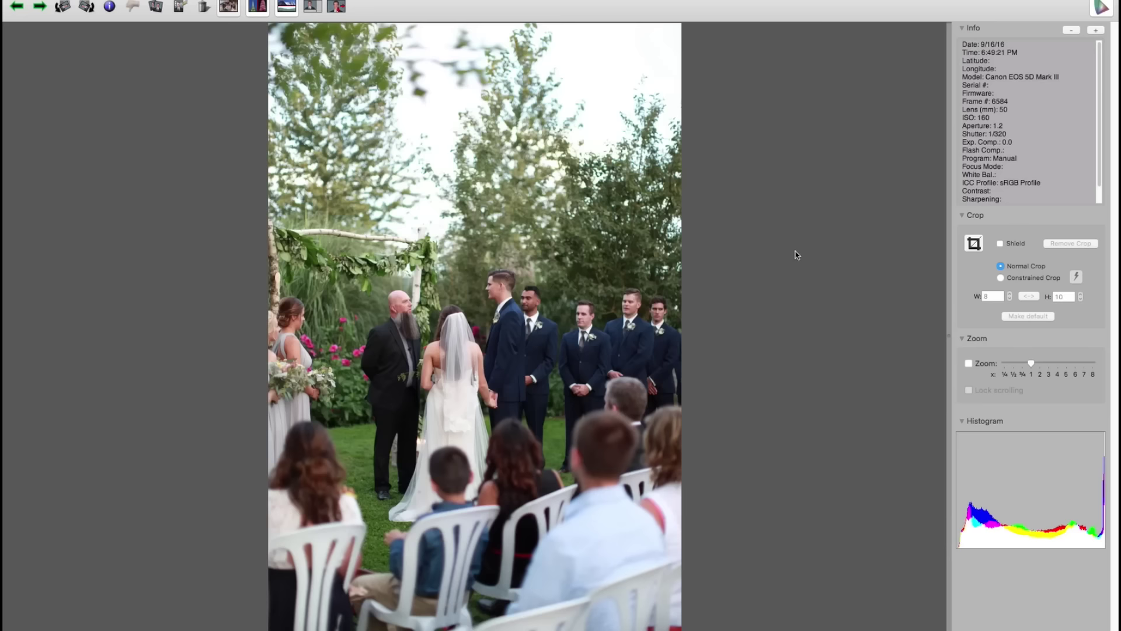
pyautogui.press('Right')
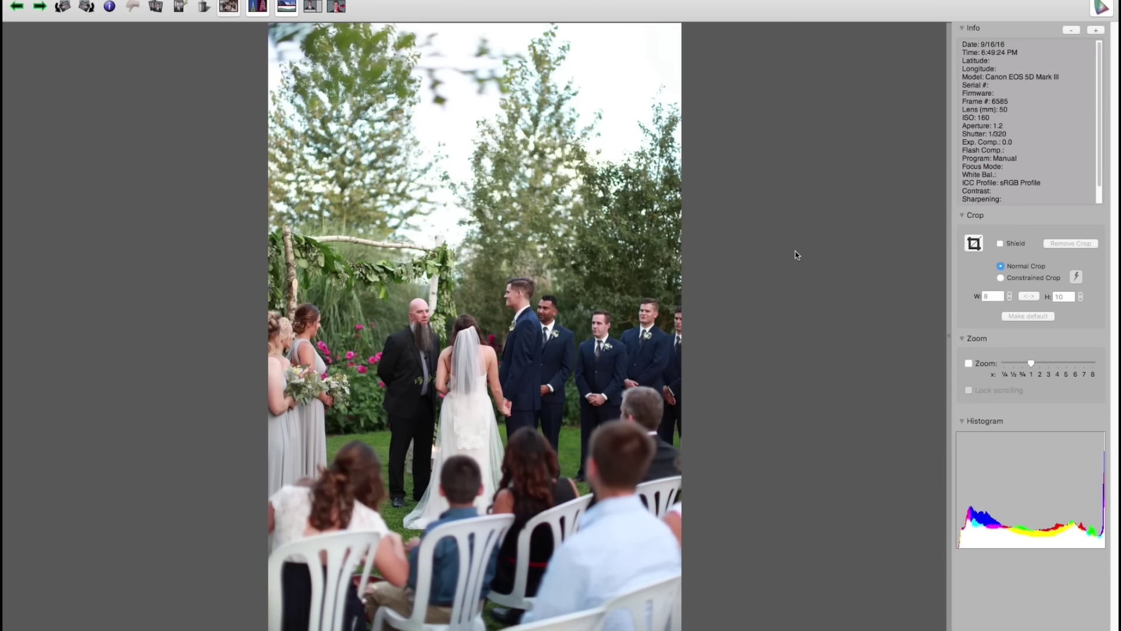
pyautogui.press('Right')
pyautogui.press('Right')
pyautogui.press('Right')
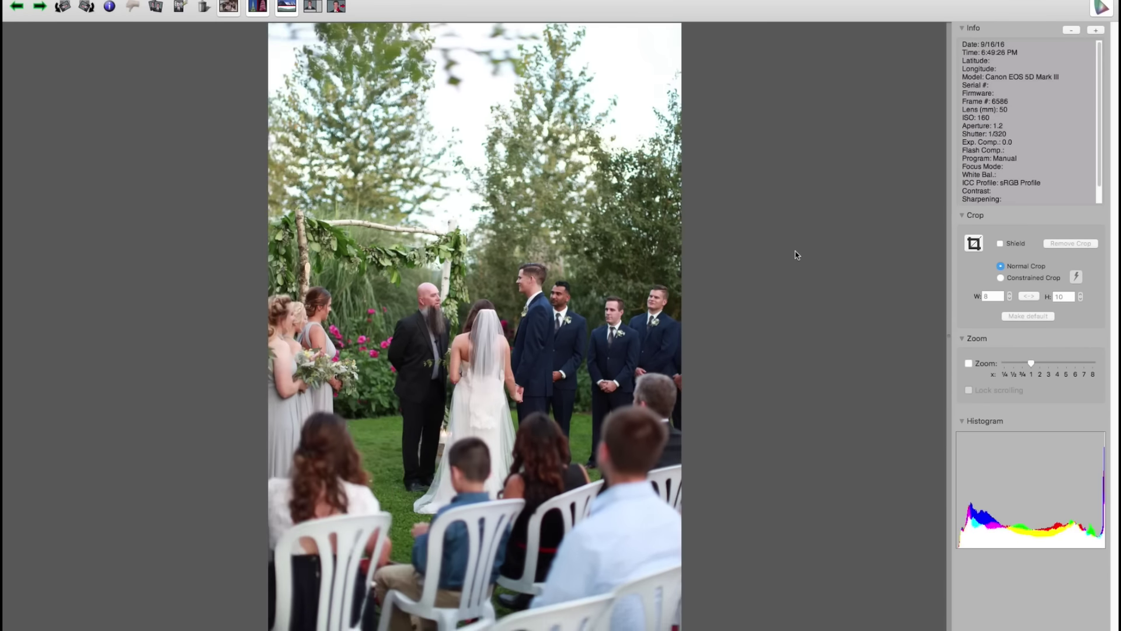
# Advance through the celebratory moment and cheering guests to the wide ceremony shot, frame 6602
pyautogui.press('Right')
pyautogui.press('Right')
pyautogui.press('Right')
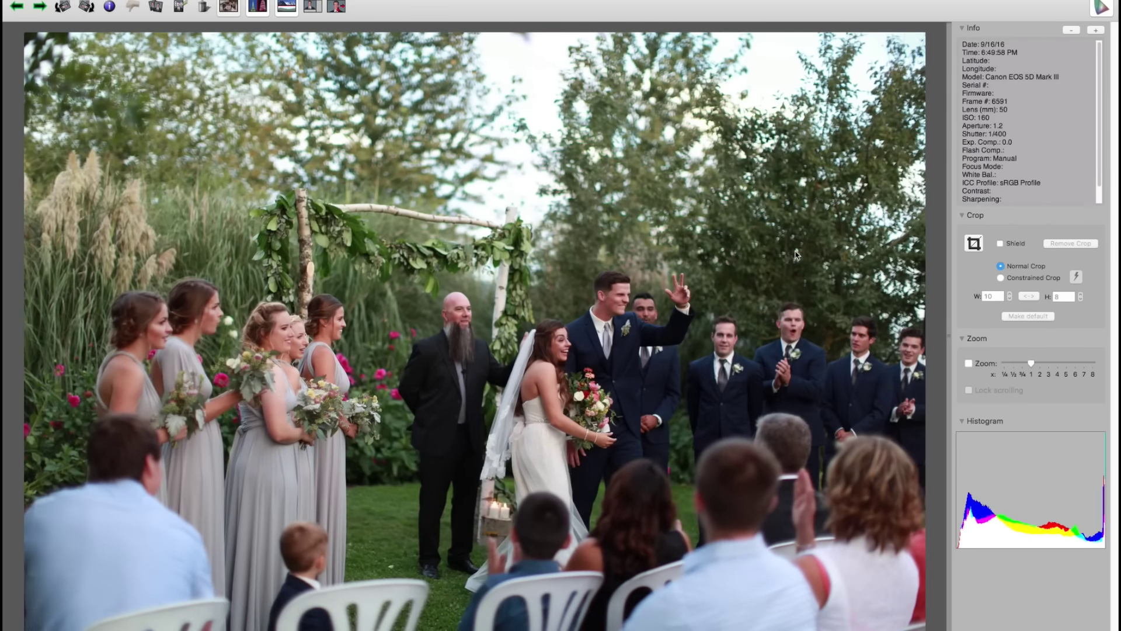
pyautogui.press('Right')
pyautogui.press('Right')
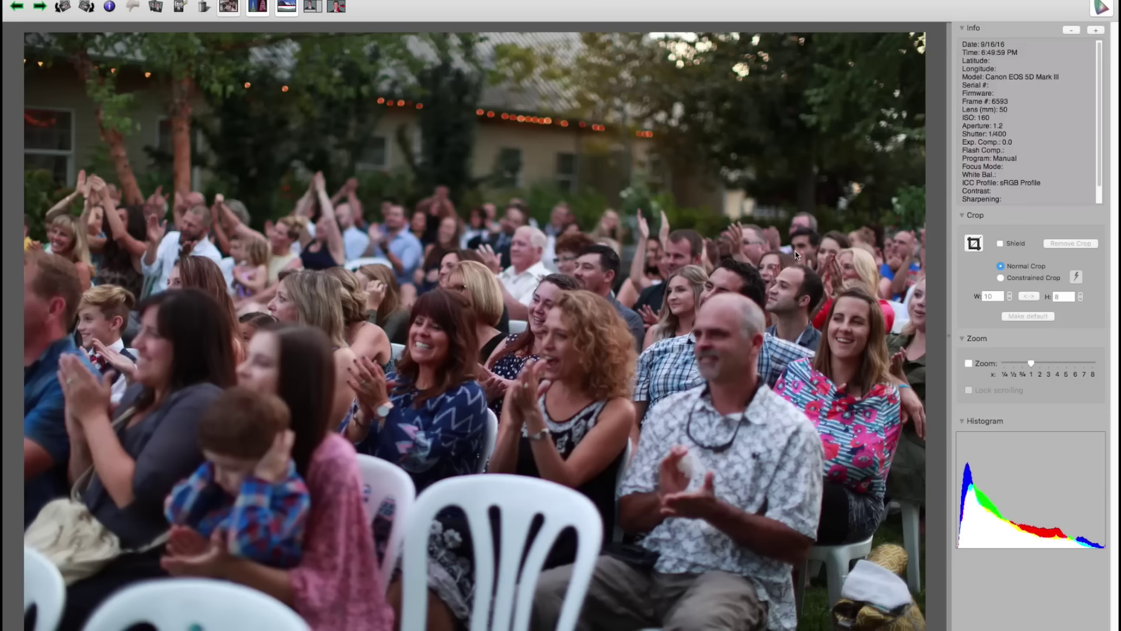
pyautogui.press('Right')
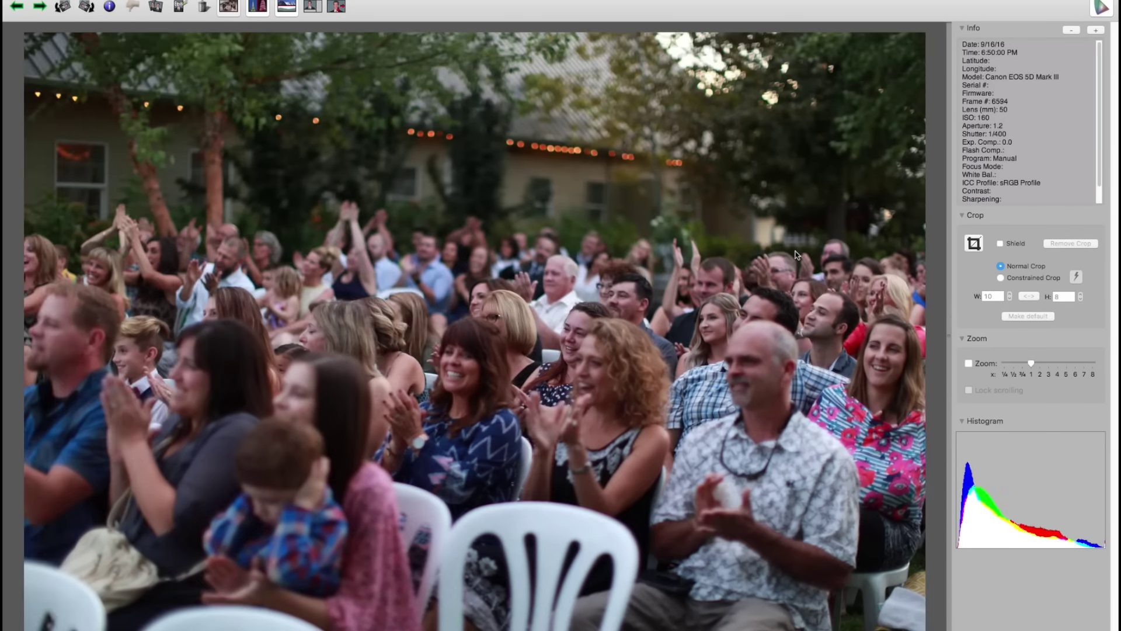
pyautogui.press('Right')
pyautogui.press('Right')
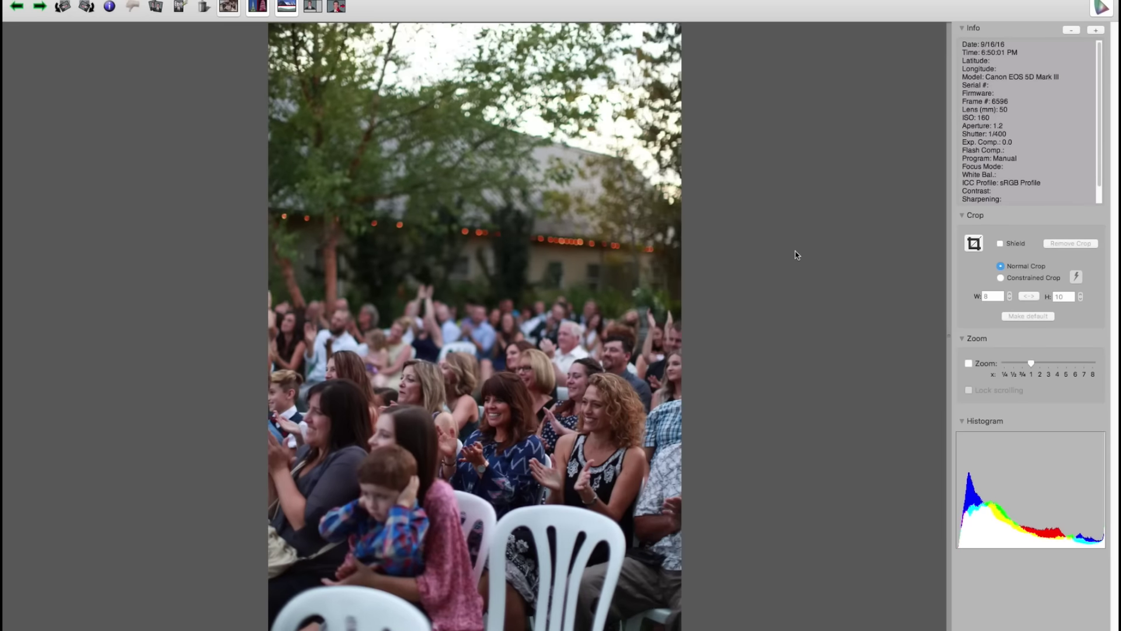
pyautogui.press('Right')
pyautogui.press('Right')
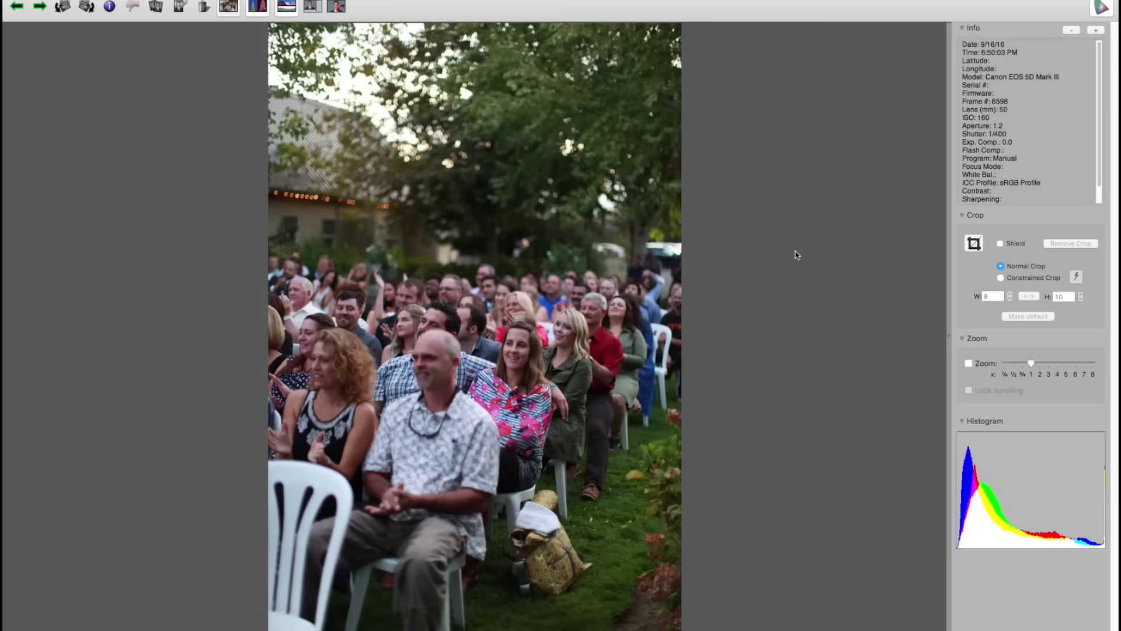
pyautogui.press('Right')
pyautogui.press('Right')
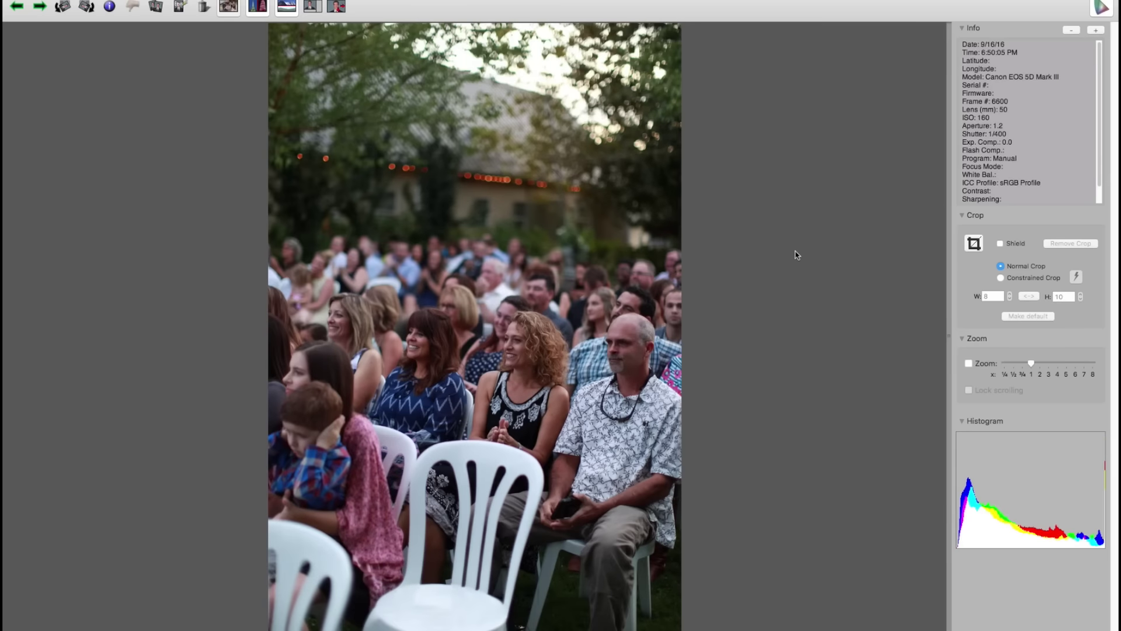
pyautogui.press('Right')
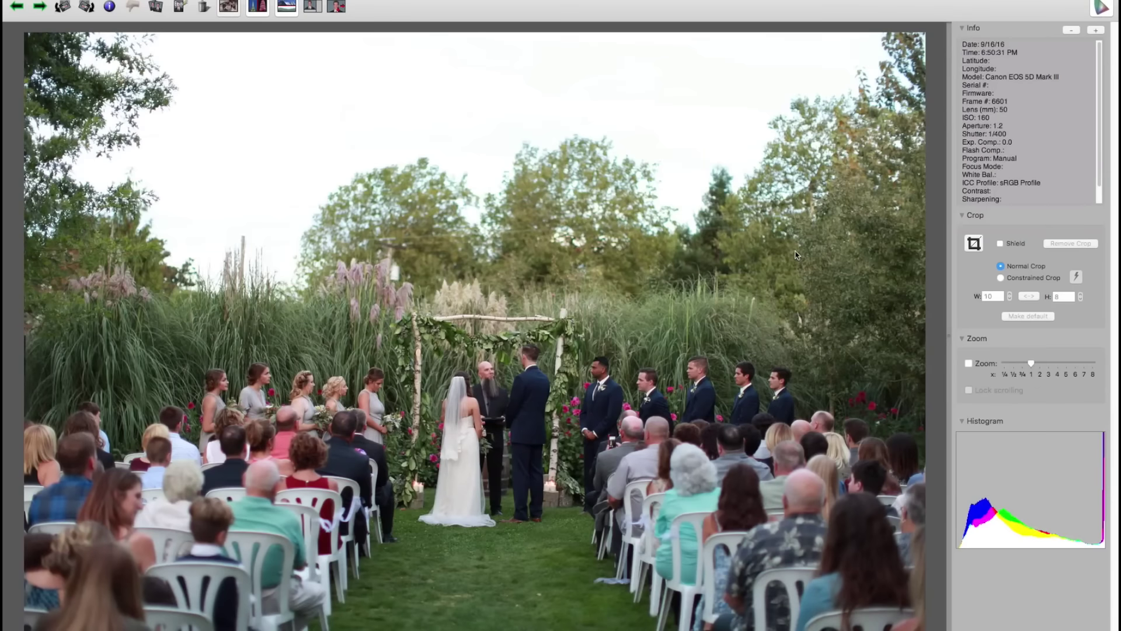
pyautogui.press('Right')
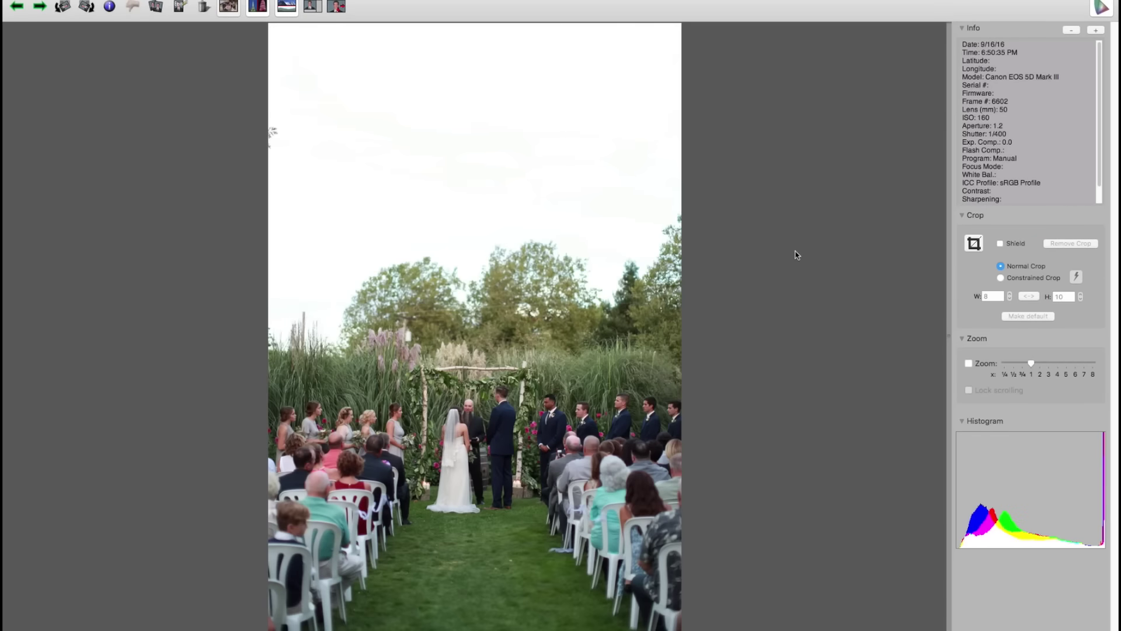
pyautogui.press('Right')
pyautogui.press('Right')
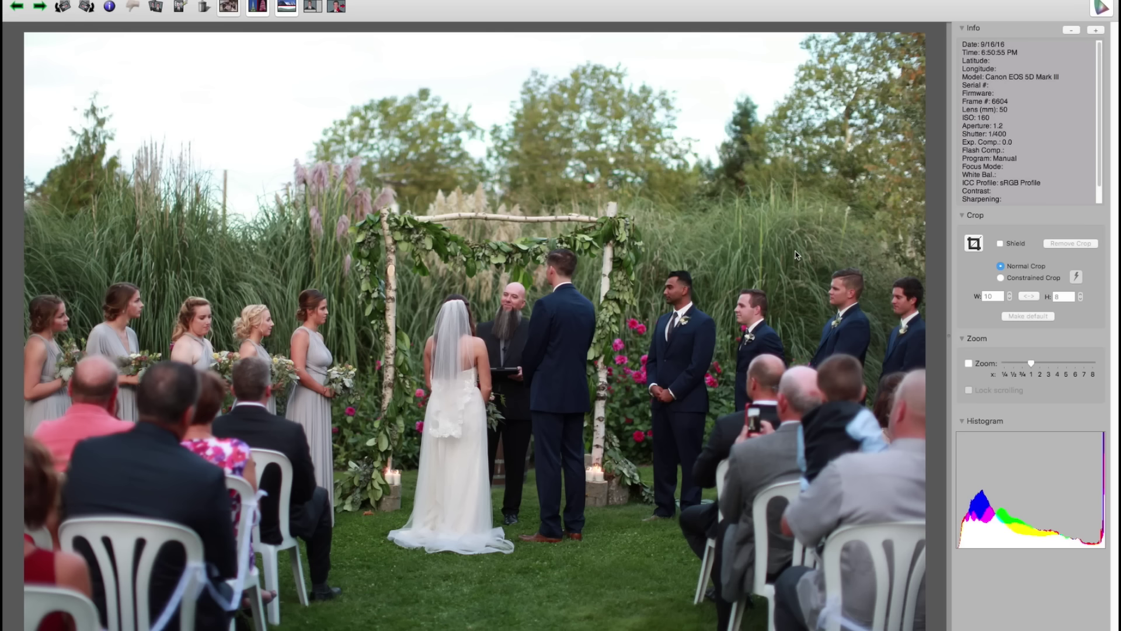
# Advance through the wide and vertical aisle shots to the bride facing the groom
pyautogui.press('Right')
pyautogui.press('Right')
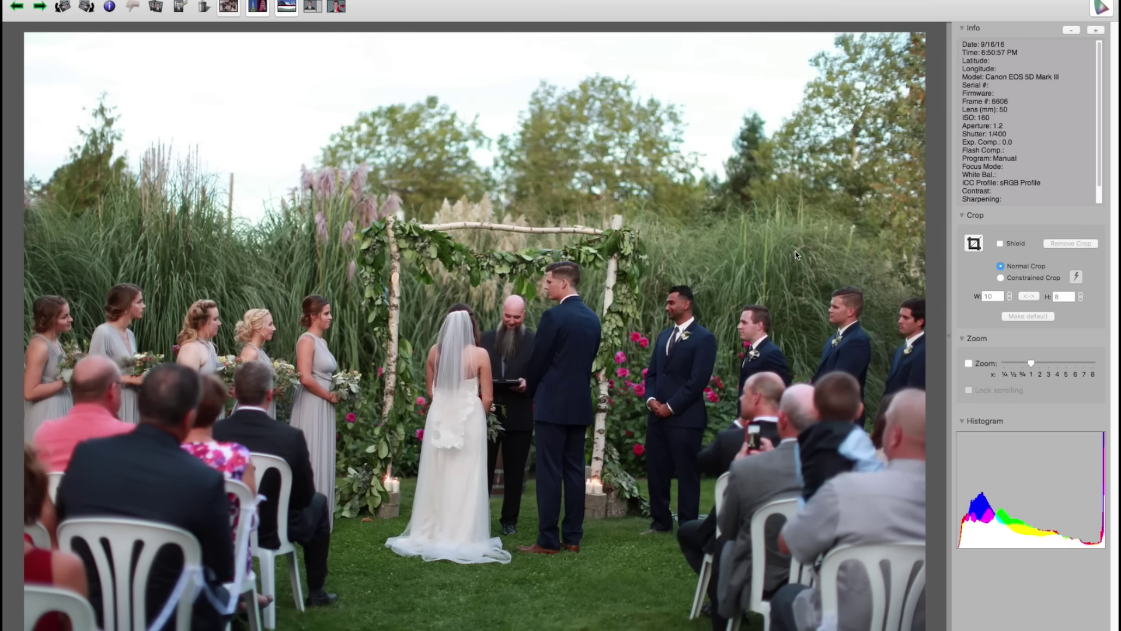
pyautogui.press('Right')
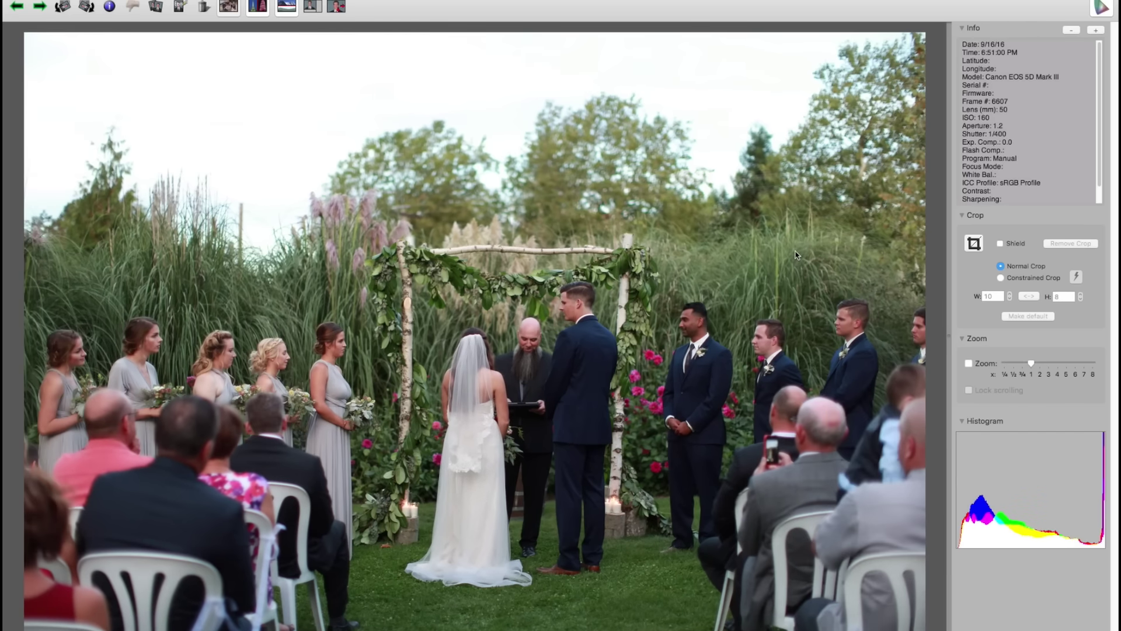
pyautogui.press('Right')
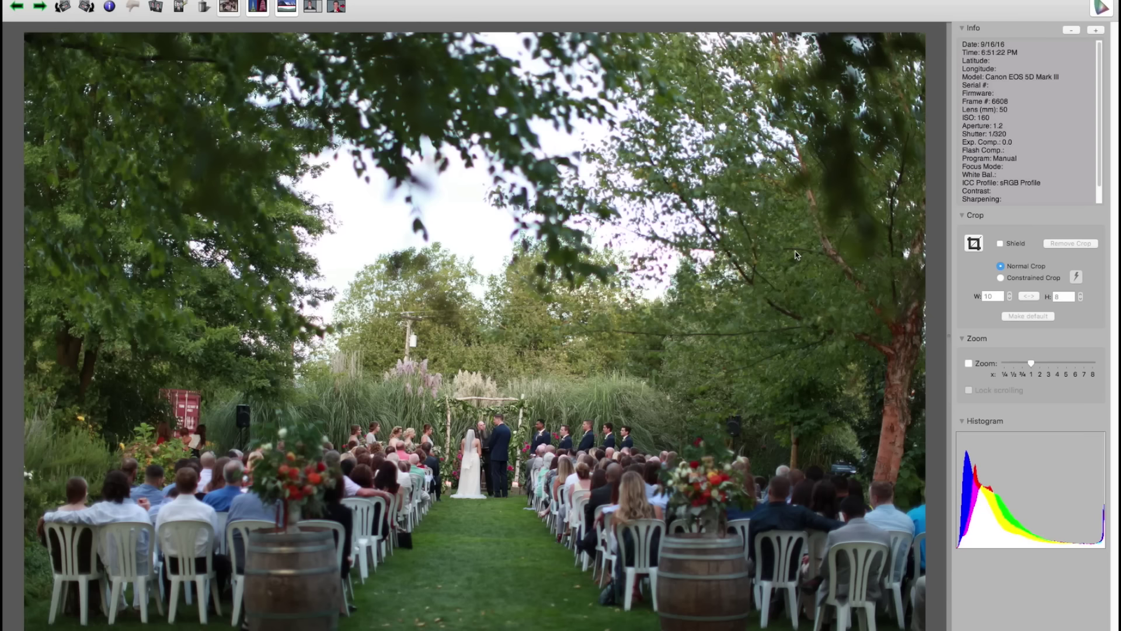
pyautogui.press('Right')
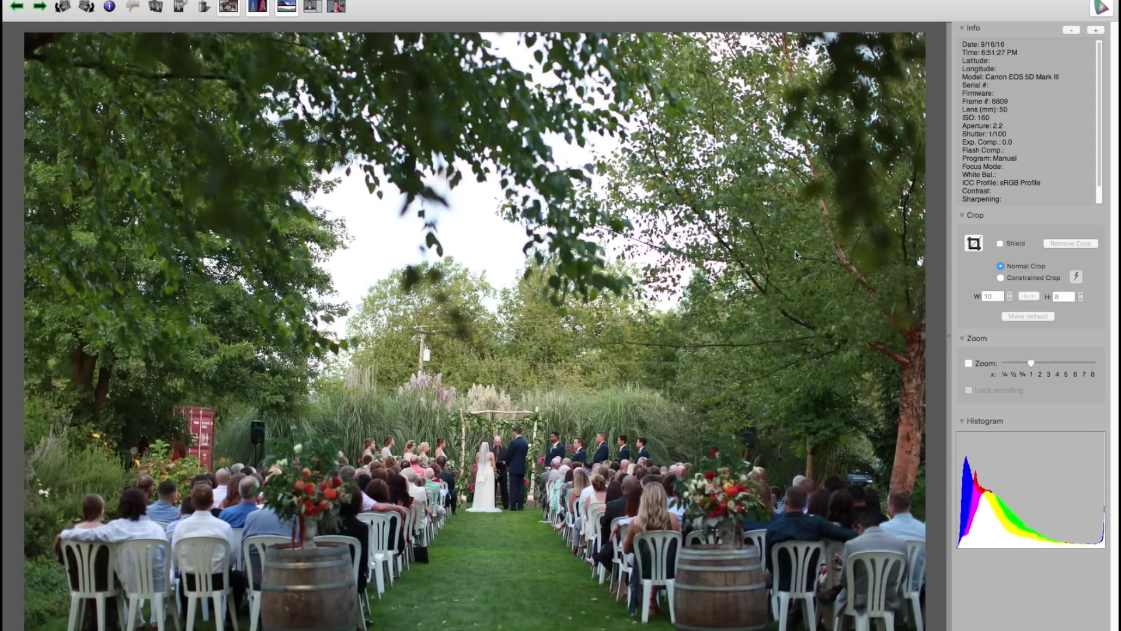
pyautogui.press('Right')
pyautogui.press('Right')
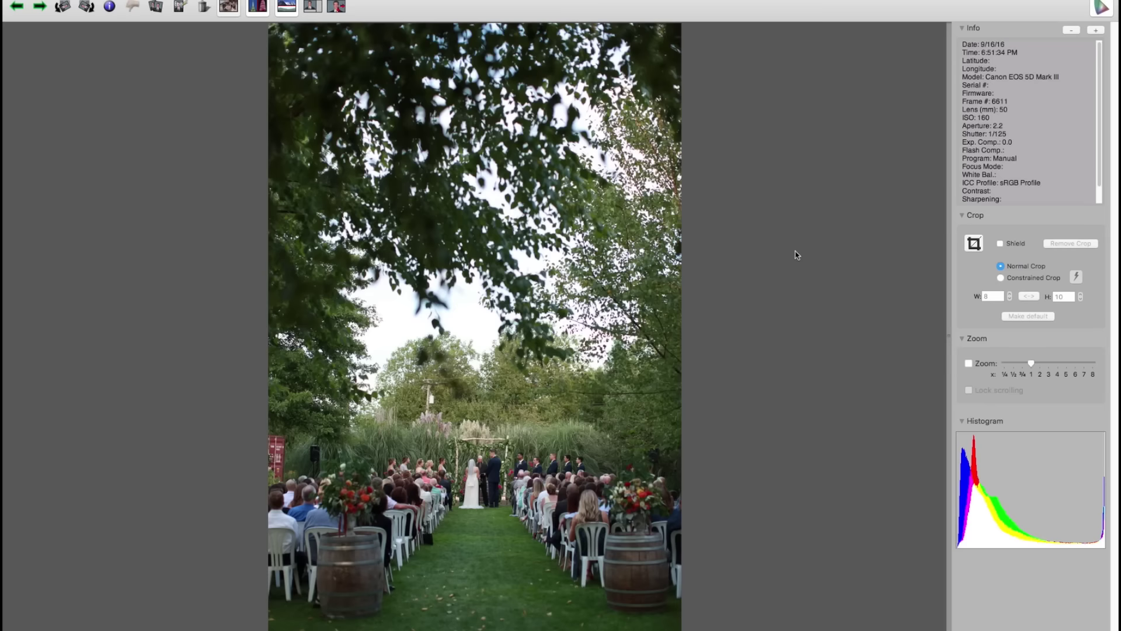
pyautogui.press('Right')
pyautogui.press('Right')
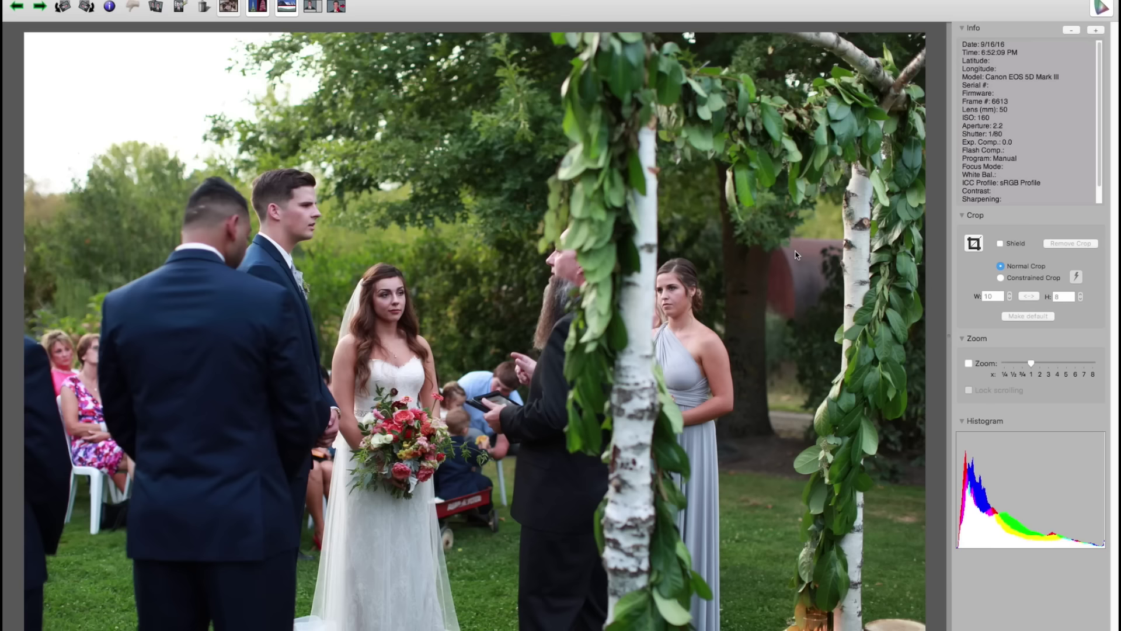
pyautogui.press('Right')
pyautogui.press('Right')
pyautogui.press('Right')
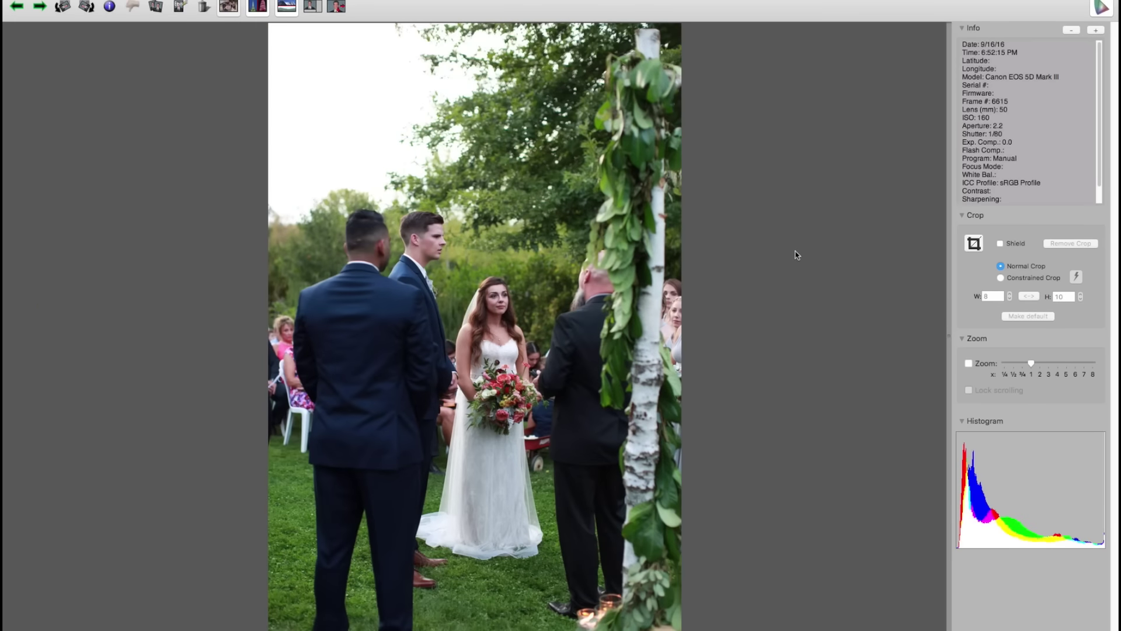
# Compare landscape frame 6613 with portrait frame 6616, then advance to landscape frame 6623
pyautogui.press('Left')
pyautogui.press('Left')
pyautogui.press('Left')
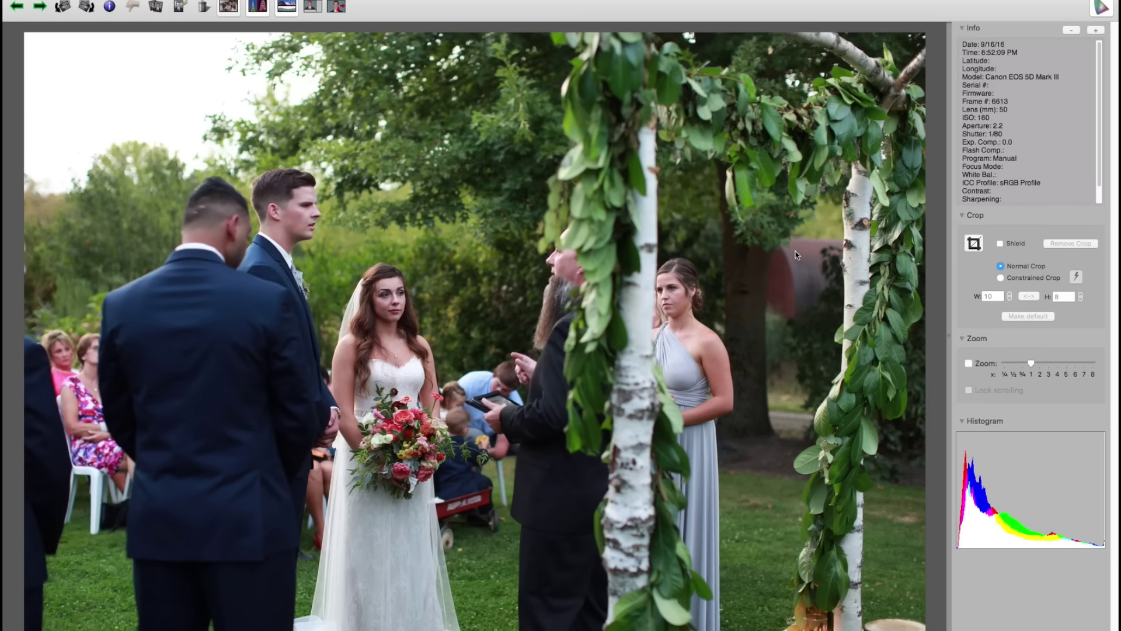
pyautogui.press('Right')
pyautogui.press('Right')
pyautogui.press('Right')
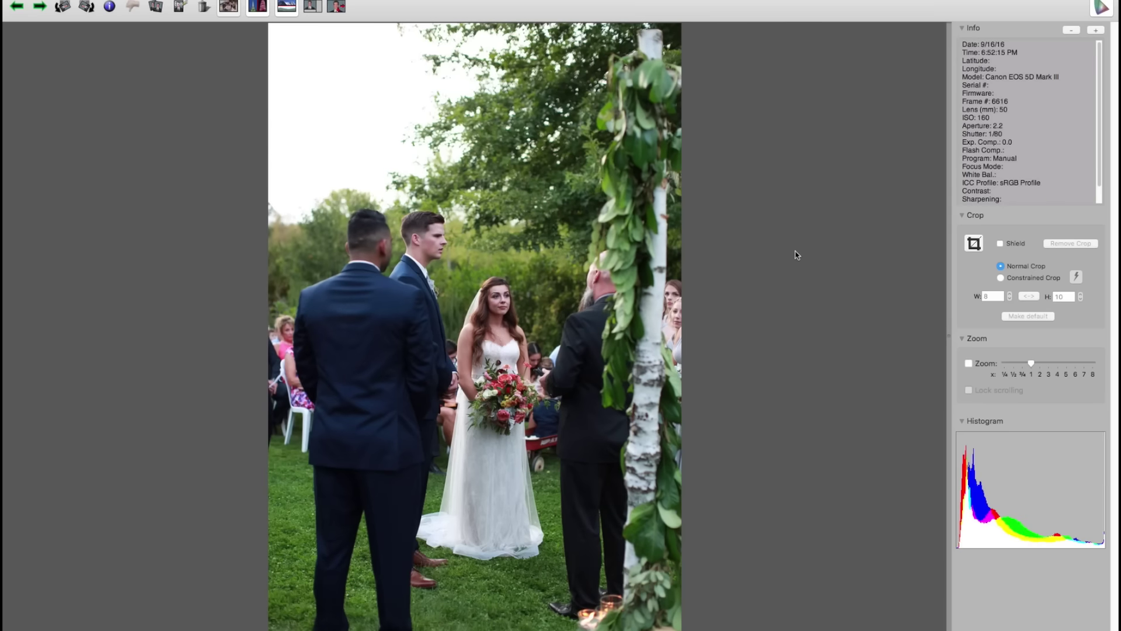
pyautogui.press('Right')
pyautogui.press('Right')
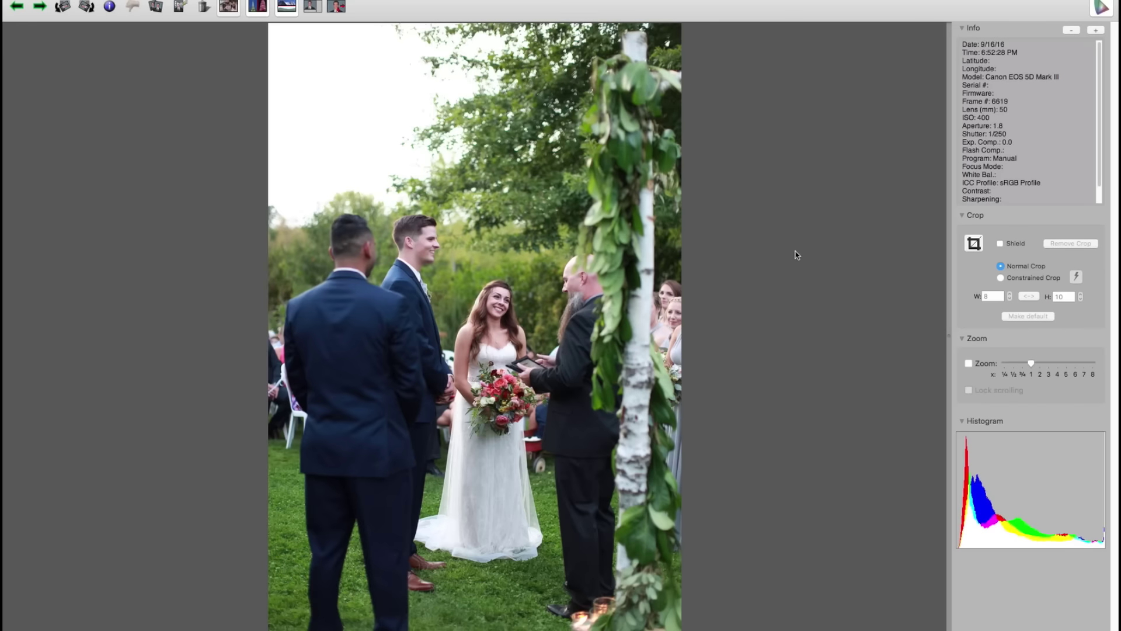
pyautogui.press('Right')
pyautogui.press('Right')
pyautogui.press('Right')
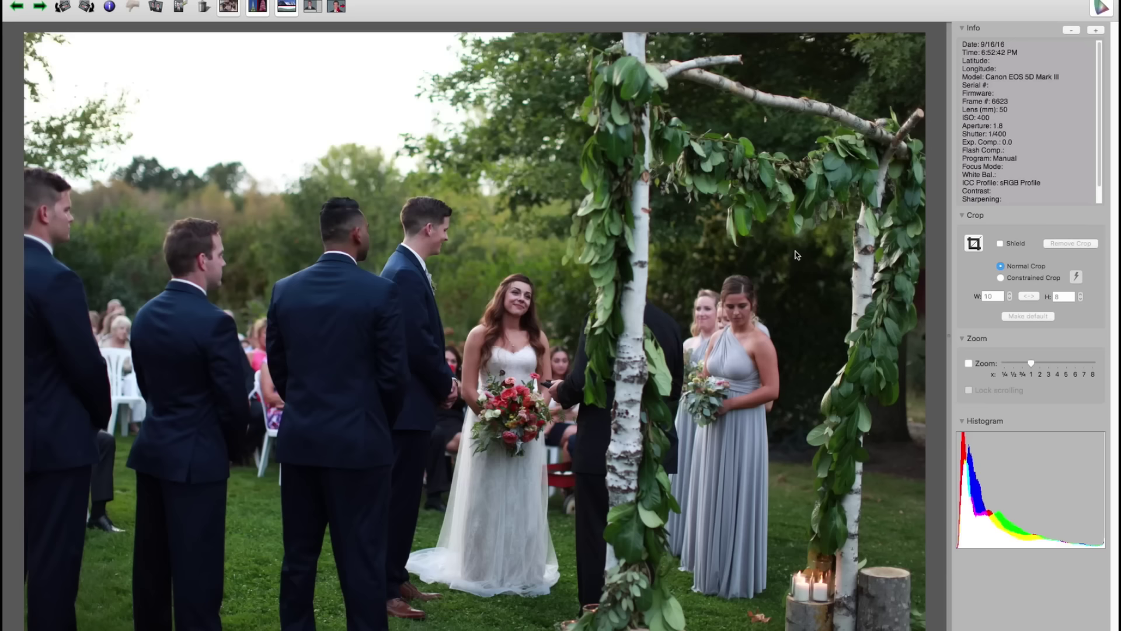
pyautogui.press('Right')
pyautogui.press('Right')
pyautogui.press('Right')
pyautogui.press('Right')
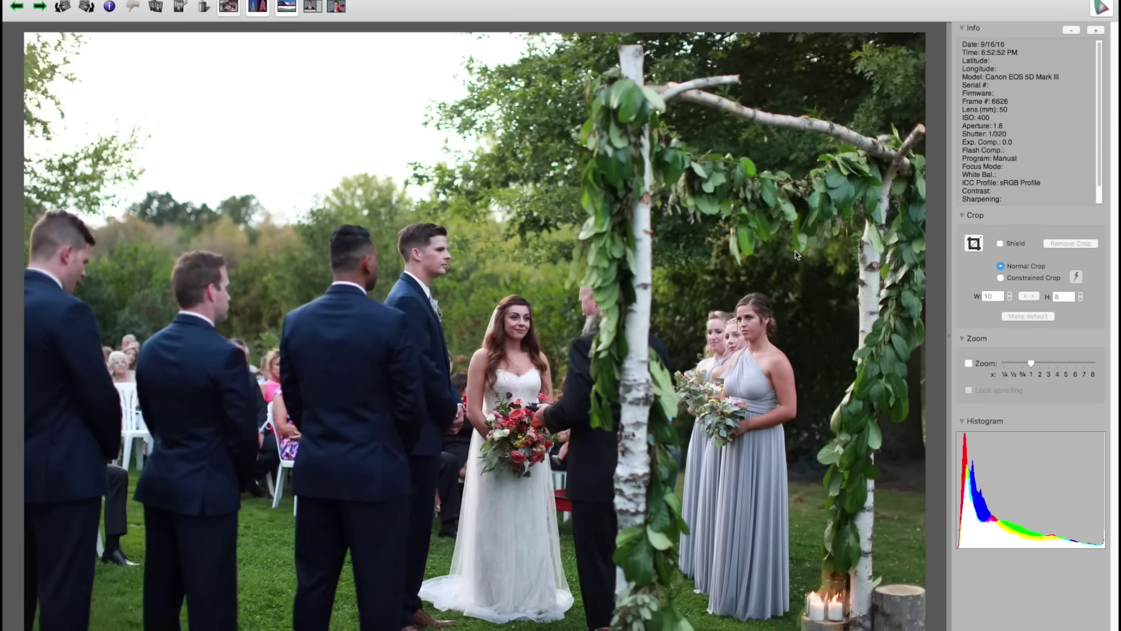
# Step back to compare frames 6624 and 6622, then move forward past 6625 to portrait frame 6627
pyautogui.press('Left')
pyautogui.press('Left')
pyautogui.press('Left')
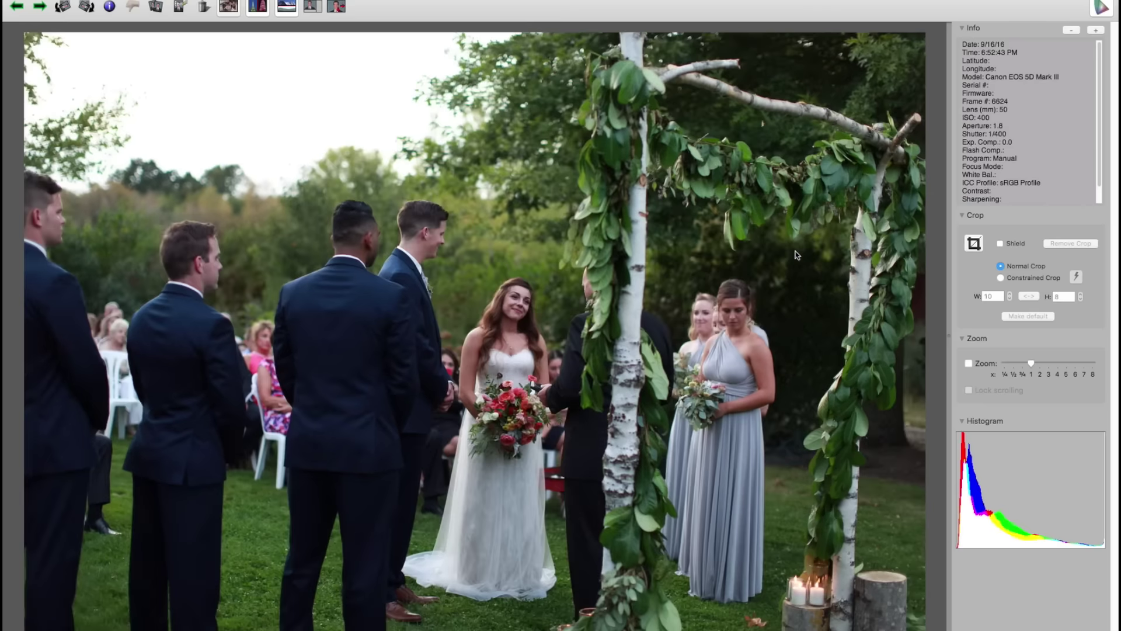
pyautogui.press('Left')
pyautogui.press('Left')
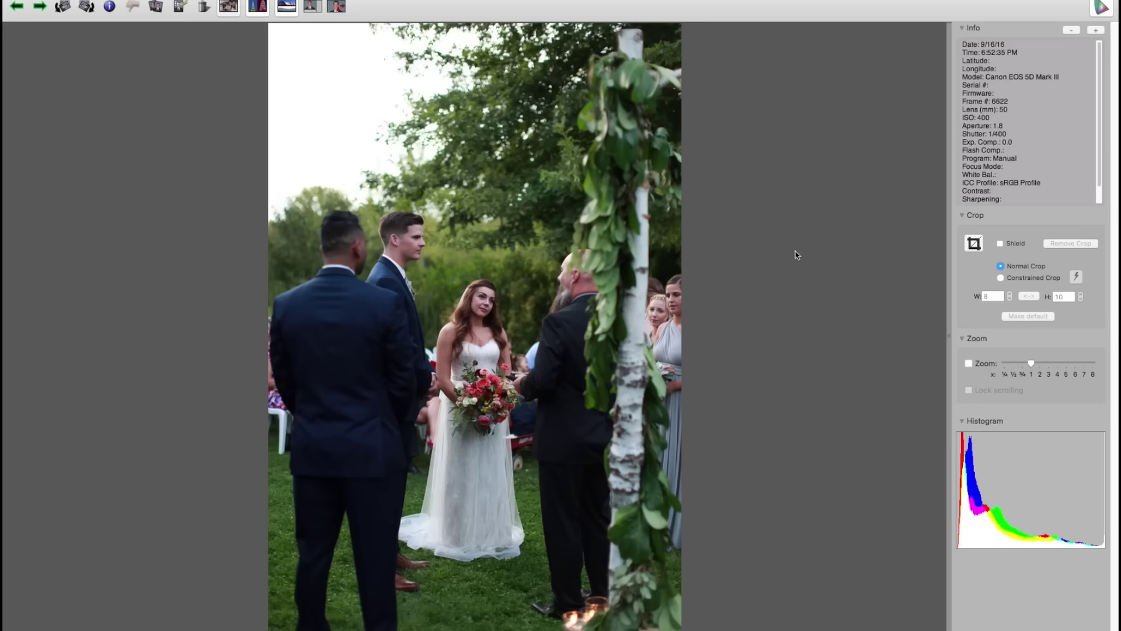
pyautogui.press('Right')
pyautogui.press('Right')
pyautogui.press('Right')
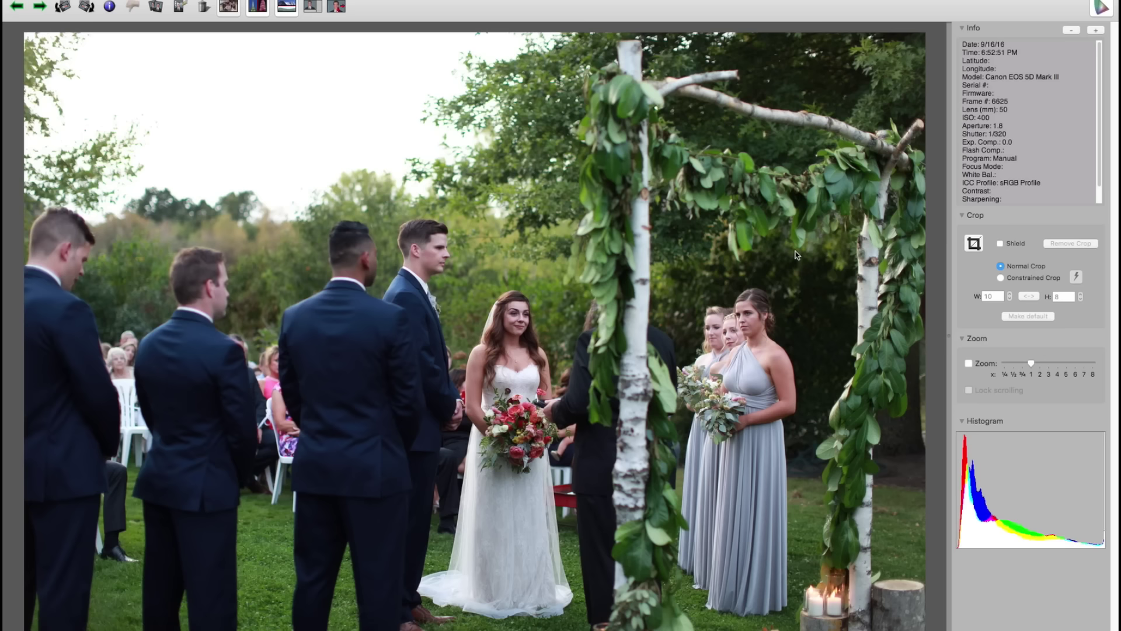
pyautogui.press('Right')
pyautogui.press('Right')
pyautogui.press('Right')
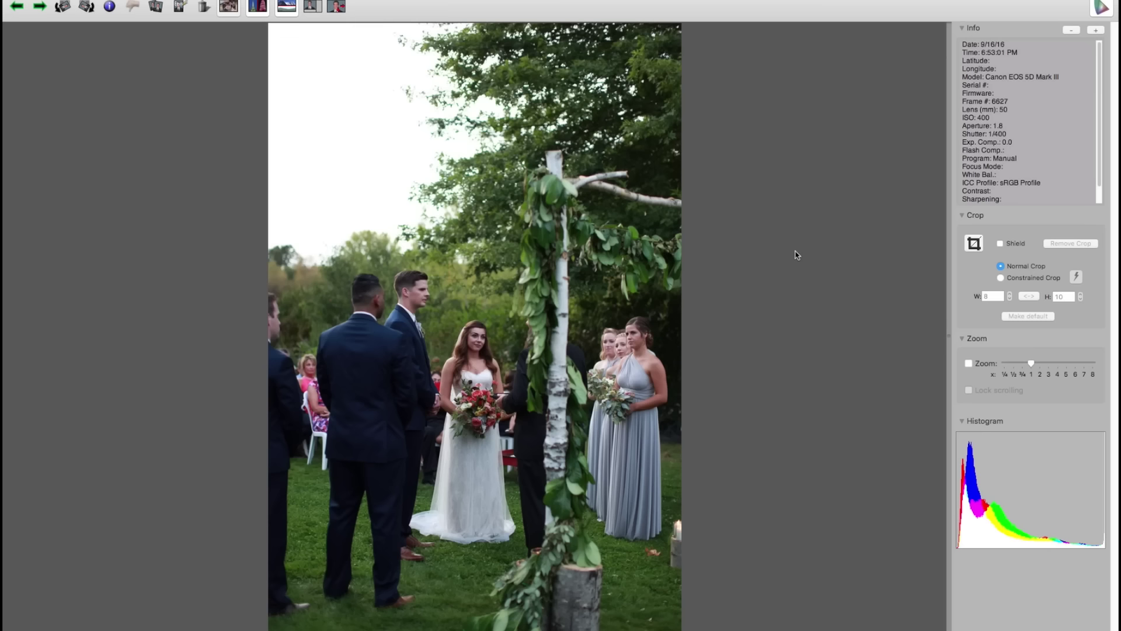
# Return to frame 6623, then advance via portraits 6627 and 6629 and the seated guests to 6638
pyautogui.press('Left')
pyautogui.press('Left')
pyautogui.press('Left')
pyautogui.press('Left')
pyautogui.press('Left')
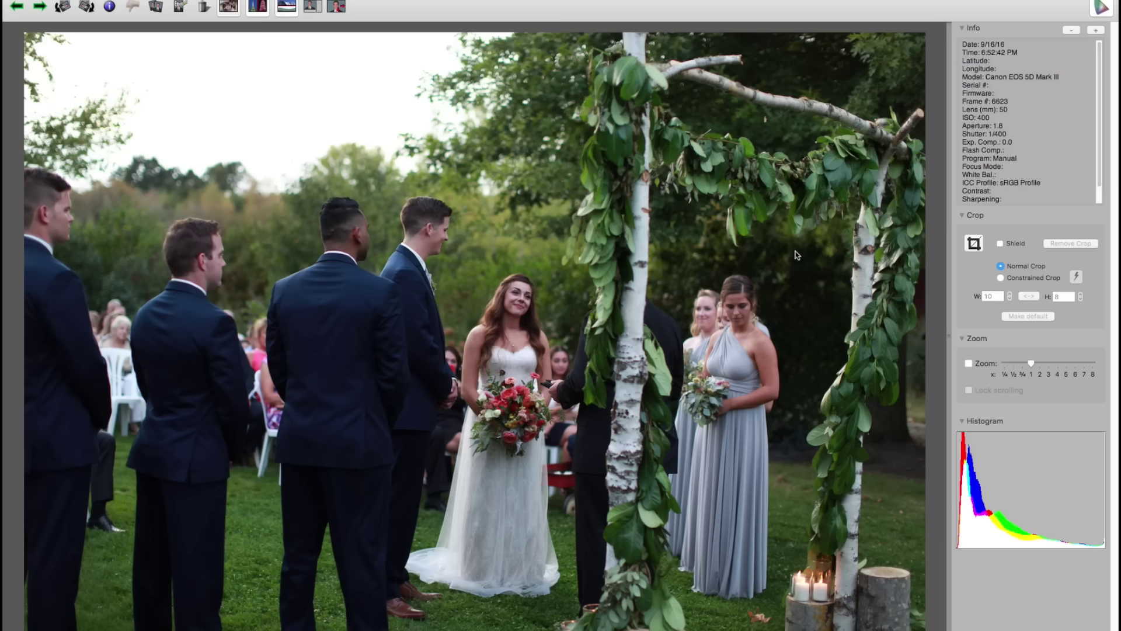
pyautogui.press('Right')
pyautogui.press('Right')
pyautogui.press('Right')
pyautogui.press('Right')
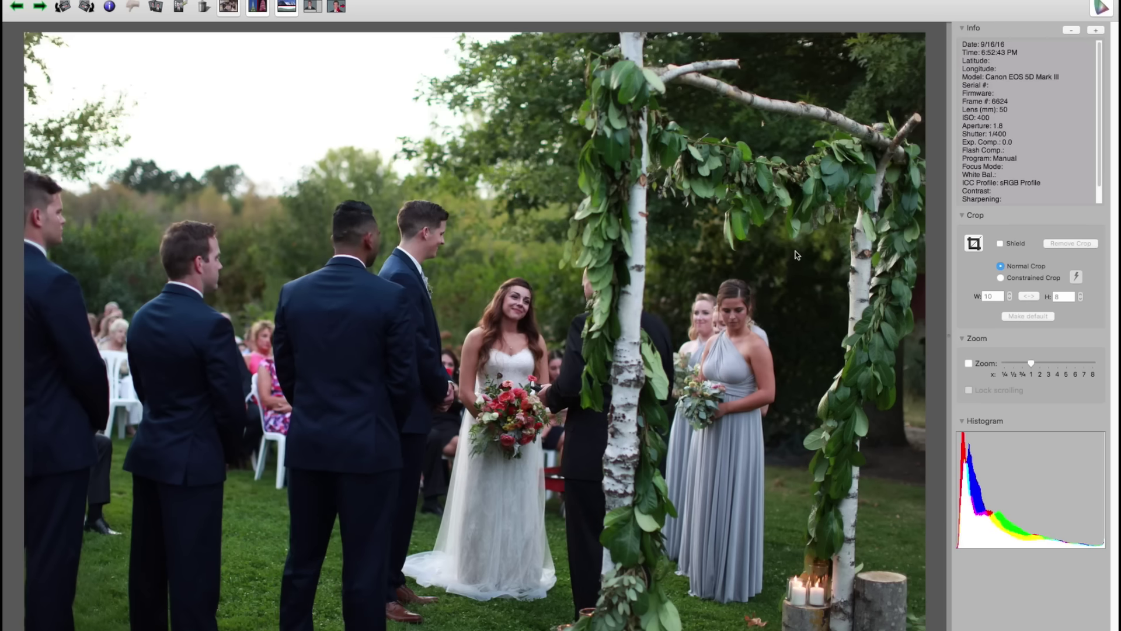
pyautogui.press('Right')
pyautogui.press('Right')
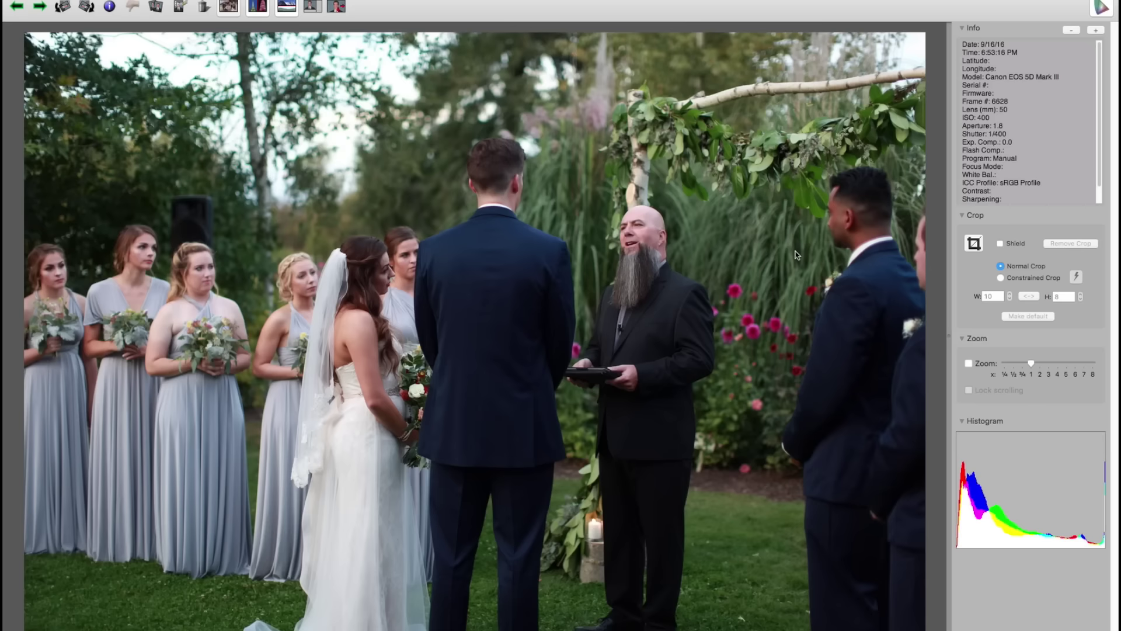
pyautogui.press('Right')
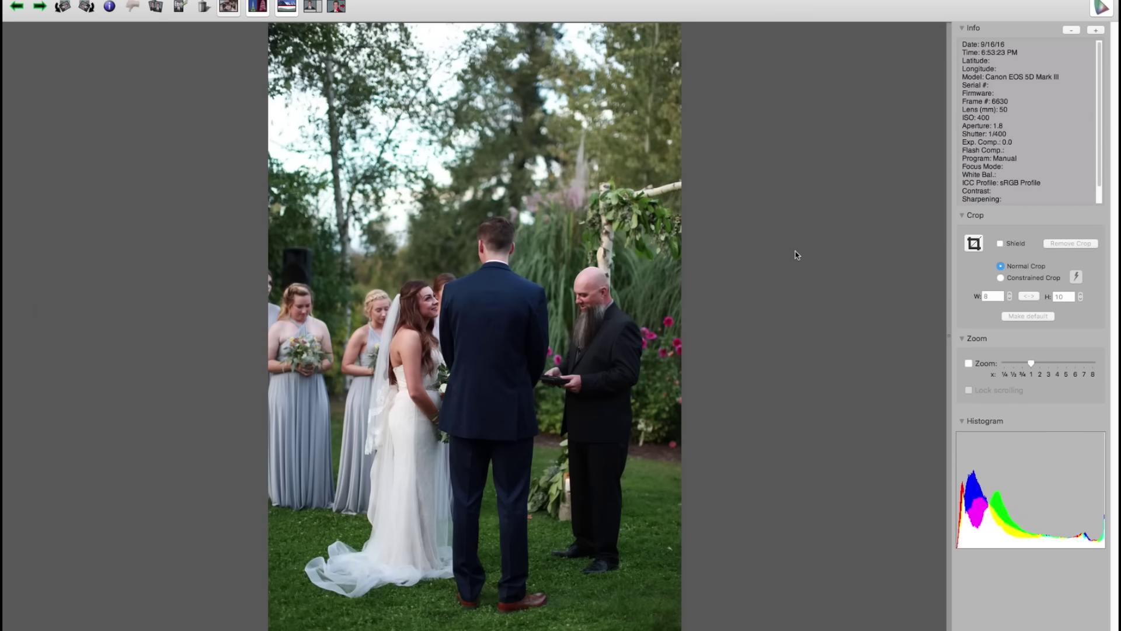
pyautogui.press('Right')
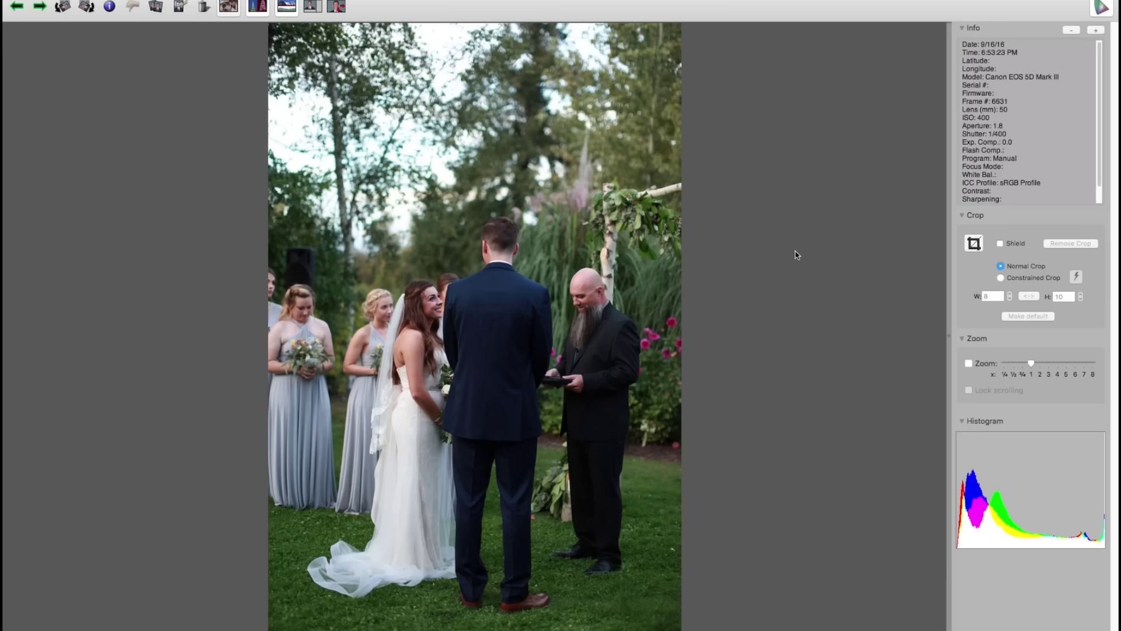
pyautogui.press('Right')
pyautogui.press('Right')
pyautogui.press('Right')
pyautogui.press('Right')
pyautogui.press('Right')
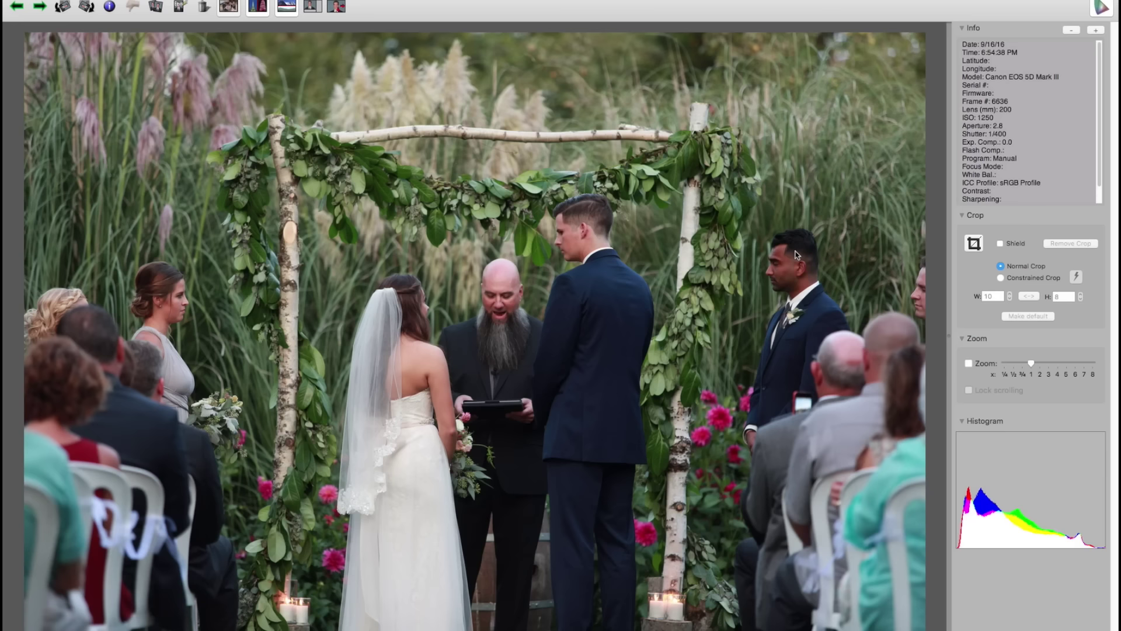
pyautogui.press('Right')
pyautogui.press('Right')
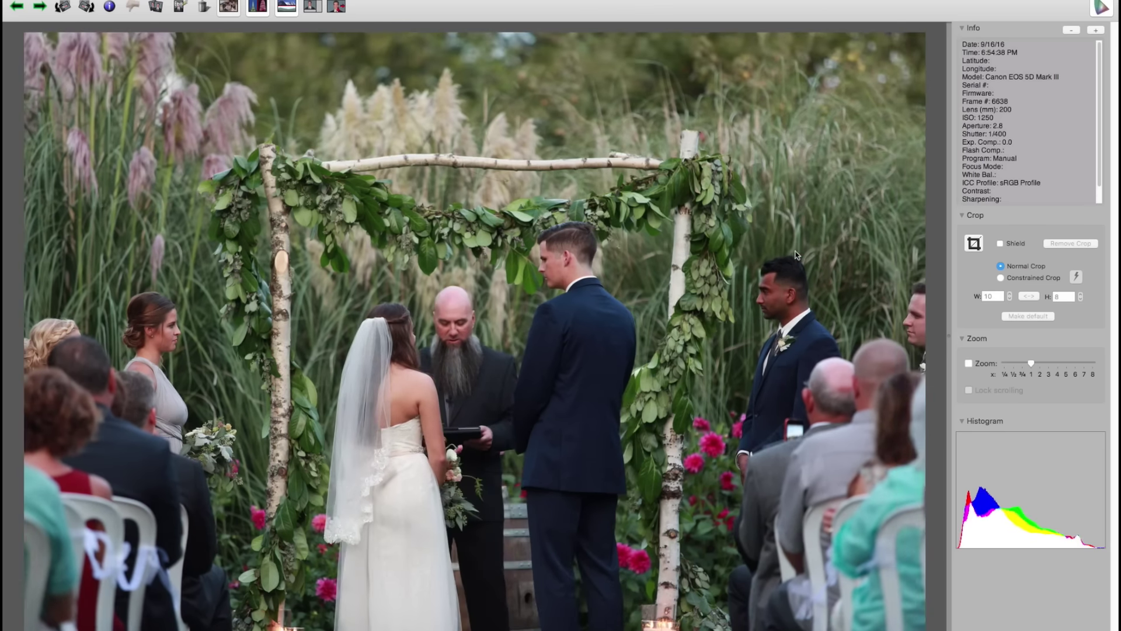
# Advance through the next ceremony photos to frame 6645, backing up once to recheck a portrait
pyautogui.press('Right')
pyautogui.press('Right')
pyautogui.press('Right')
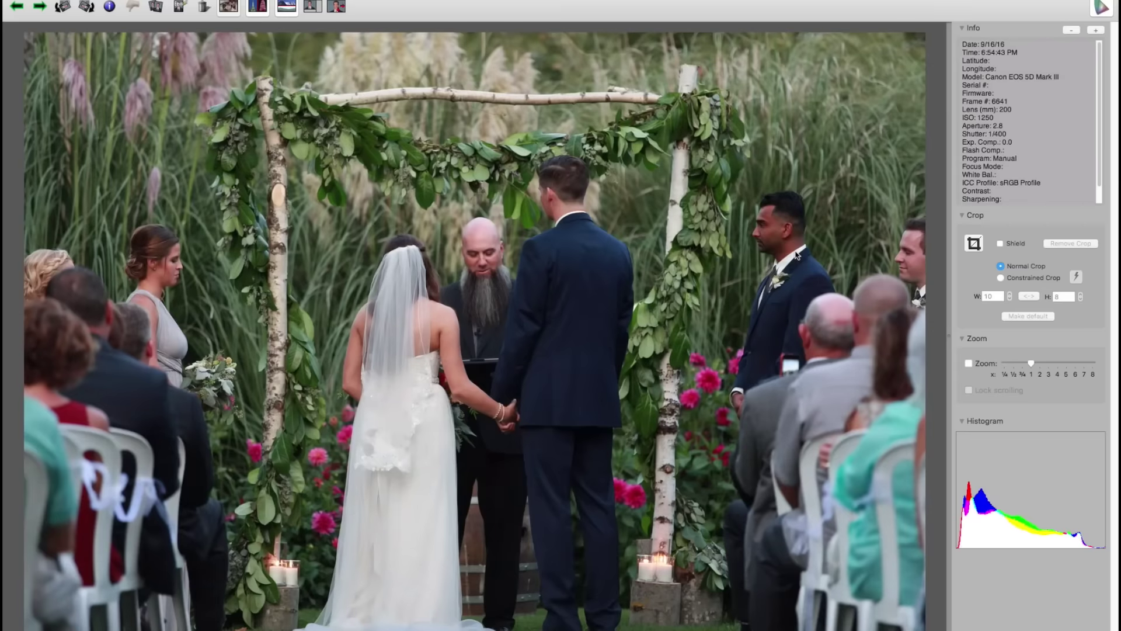
pyautogui.press('Right')
pyautogui.press('Right')
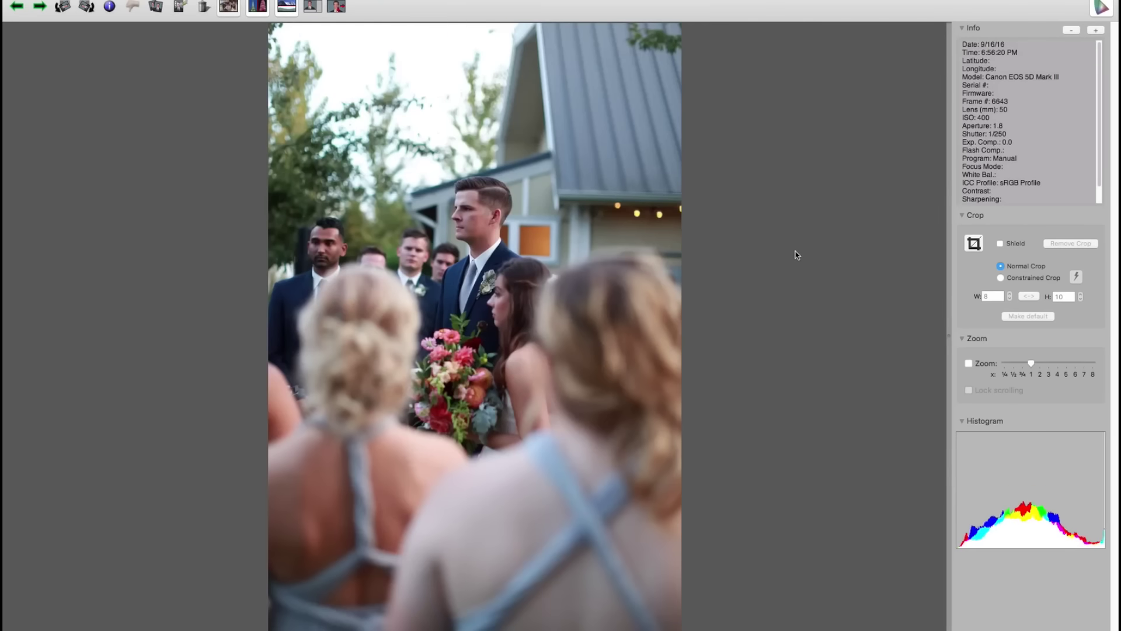
pyautogui.press('Right')
pyautogui.press('Left')
pyautogui.press('Right')
pyautogui.press('Right')
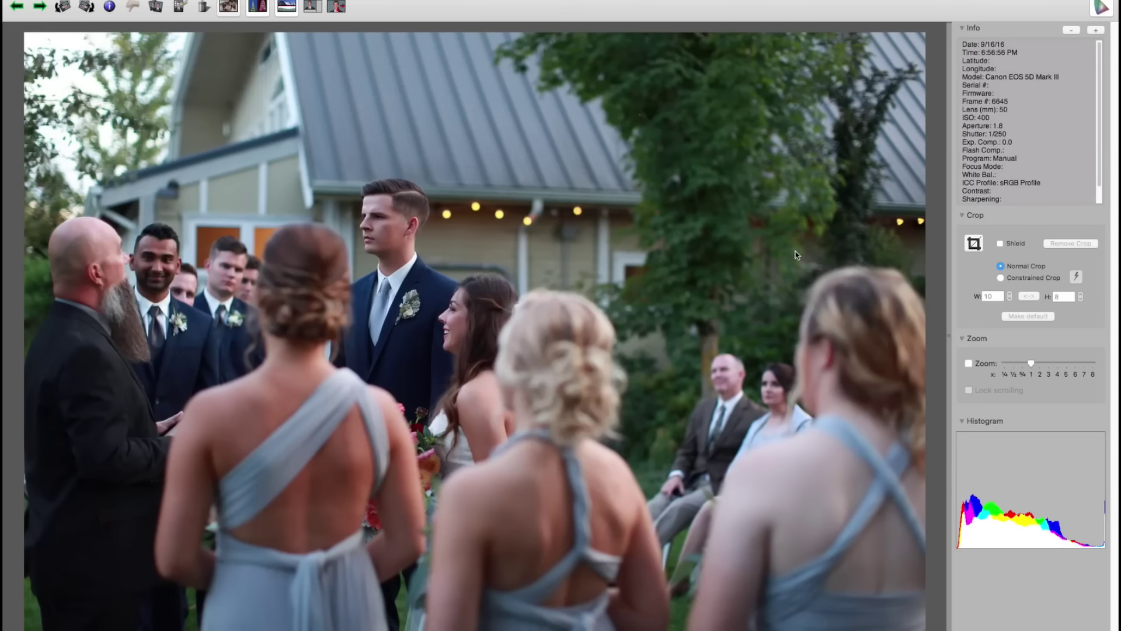
pyautogui.press('Right')
pyautogui.press('Right')
pyautogui.press('Right')
pyautogui.press('Right')
pyautogui.press('Right')
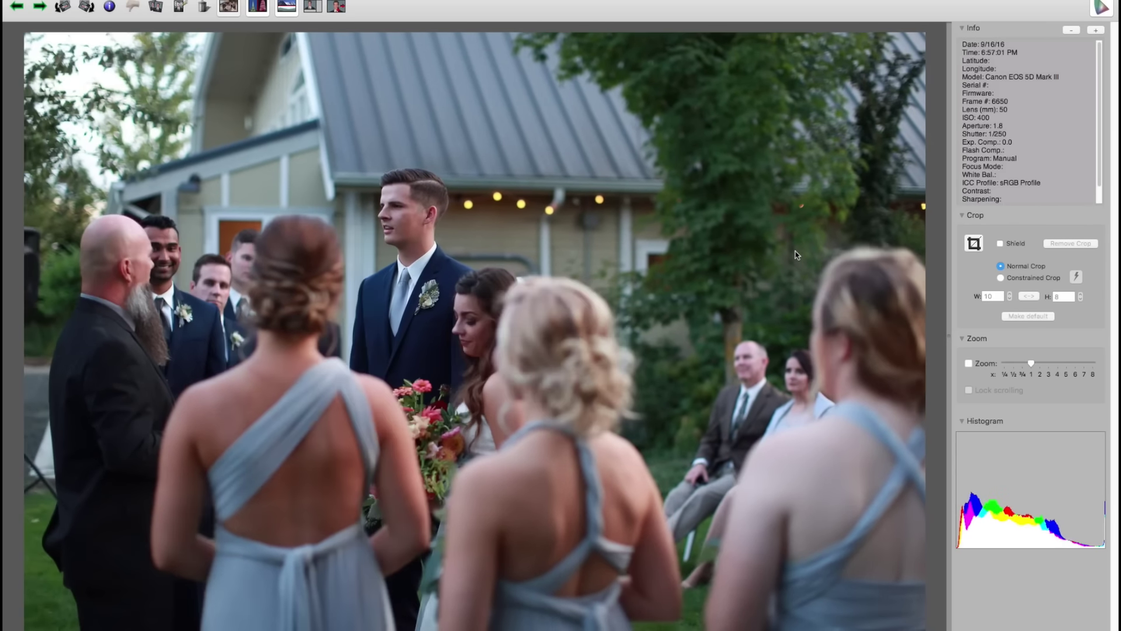
pyautogui.press('Right')
# Skip ahead through several portrait photos to the wide aisle shot
pyautogui.press('Right')
pyautogui.press('Right')
pyautogui.press('Right')
pyautogui.press('Right')
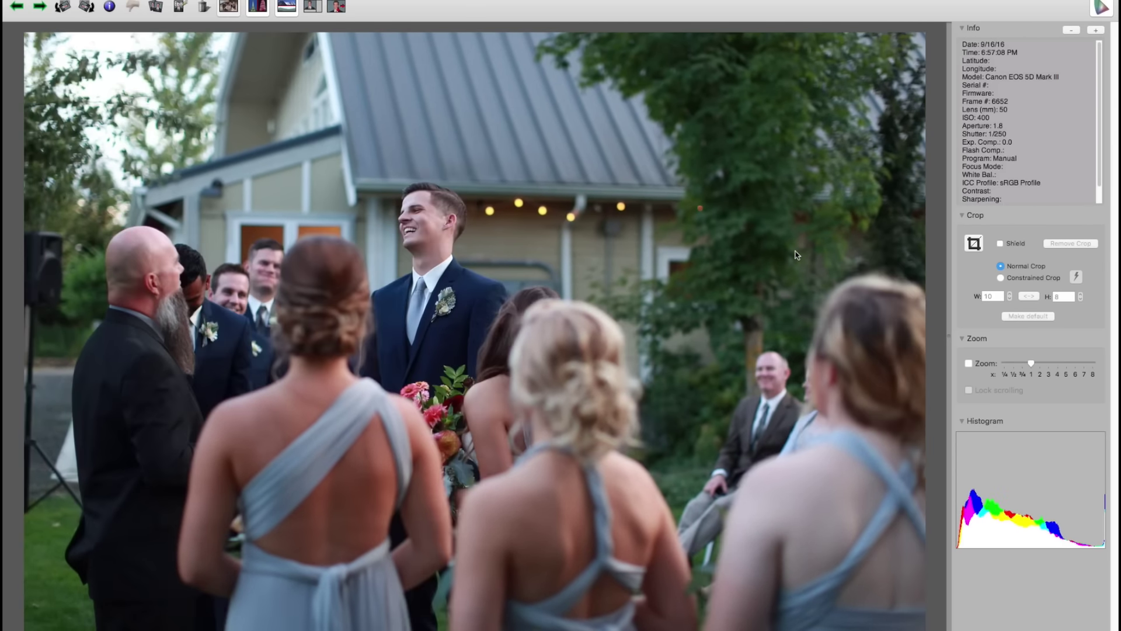
pyautogui.press('Right')
pyautogui.press('Right')
pyautogui.press('Right')
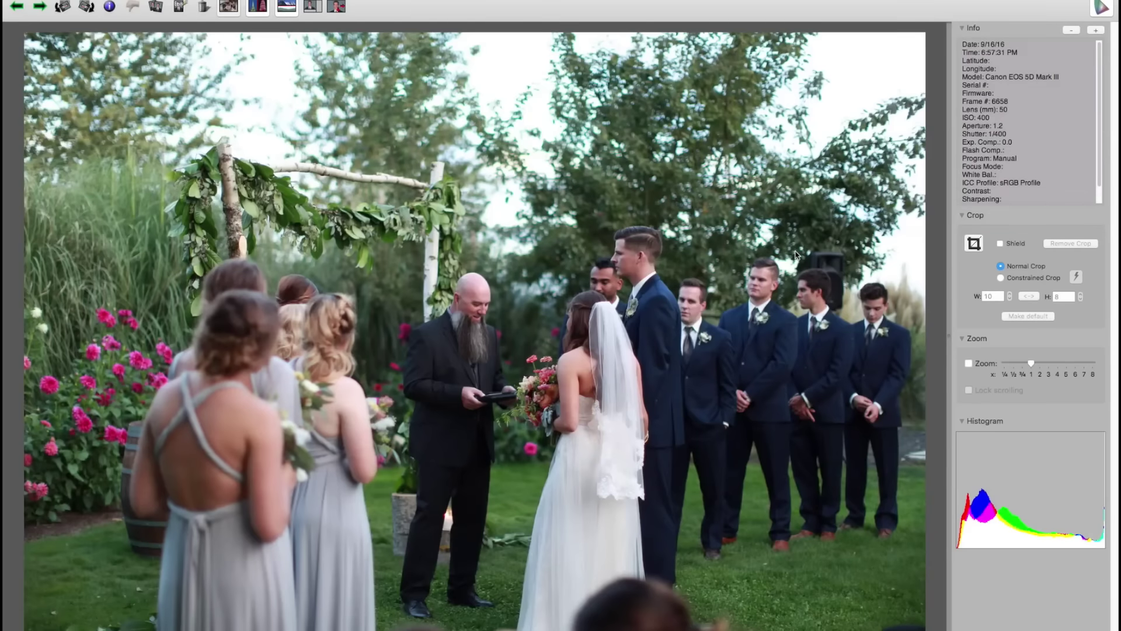
pyautogui.press('Right')
pyautogui.press('Right')
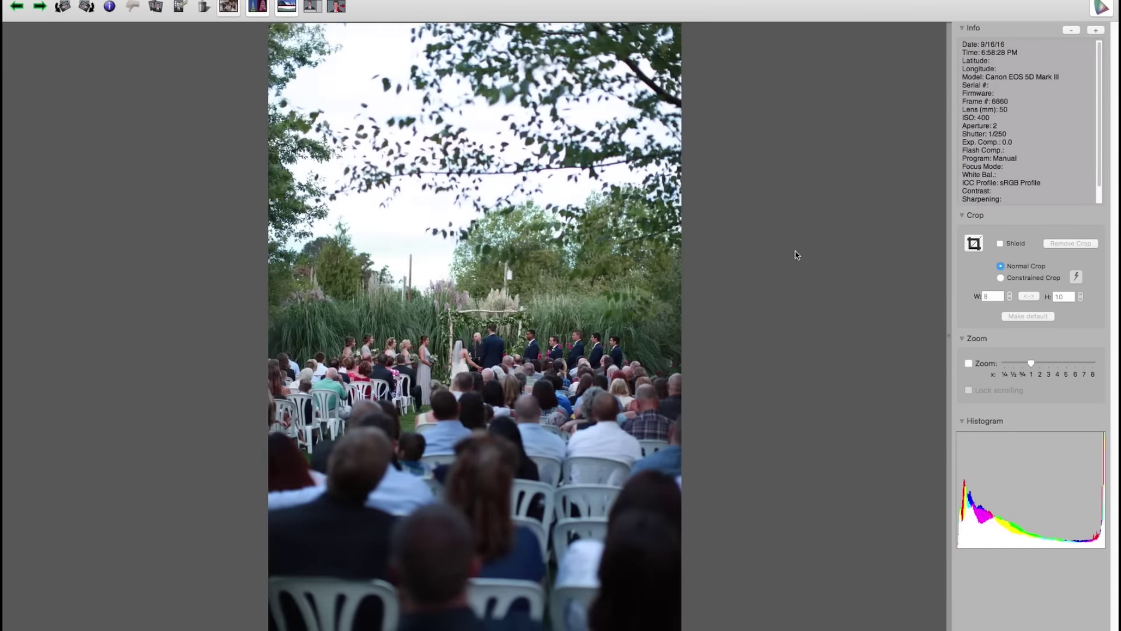
pyautogui.press('Right')
pyautogui.press('Right')
pyautogui.press('Right')
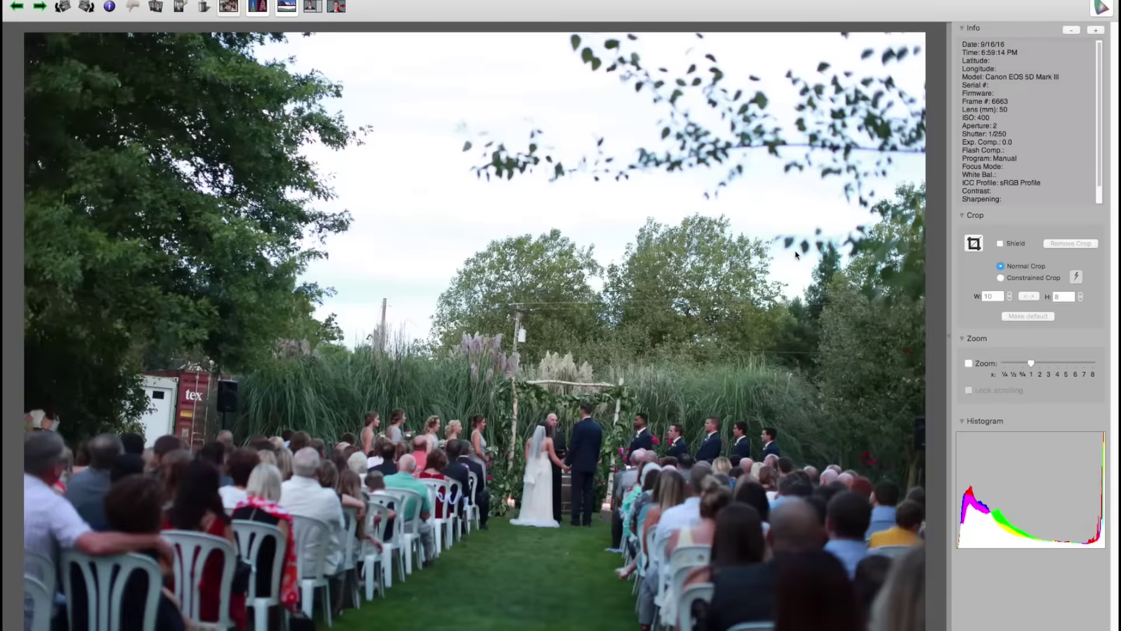
pyautogui.press('Right')
pyautogui.press('Right')
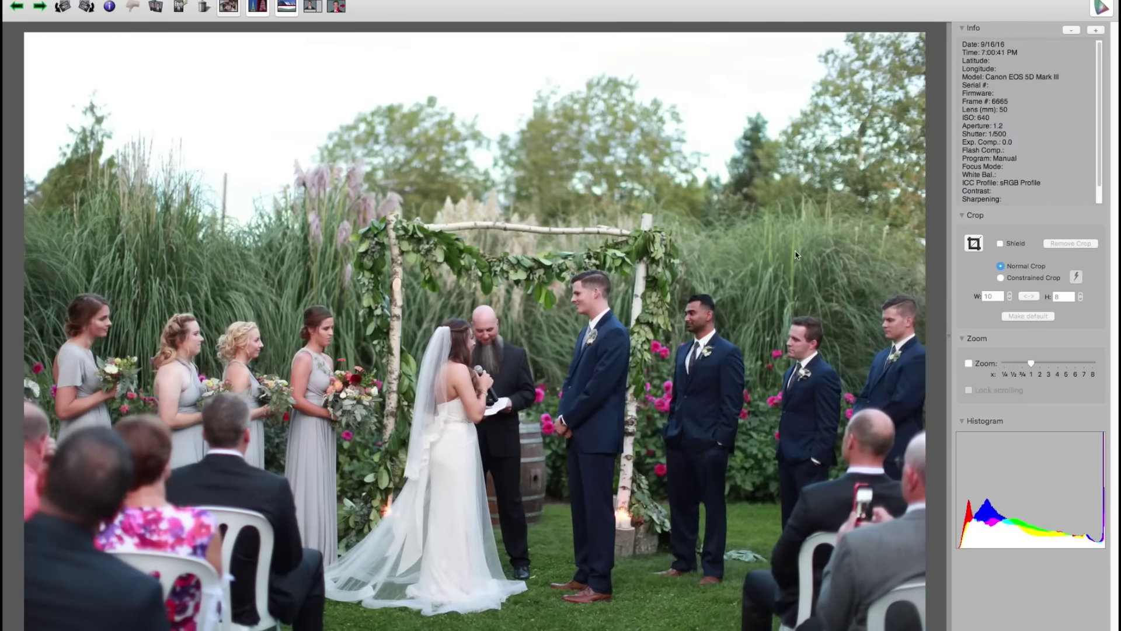
pyautogui.press('Right')
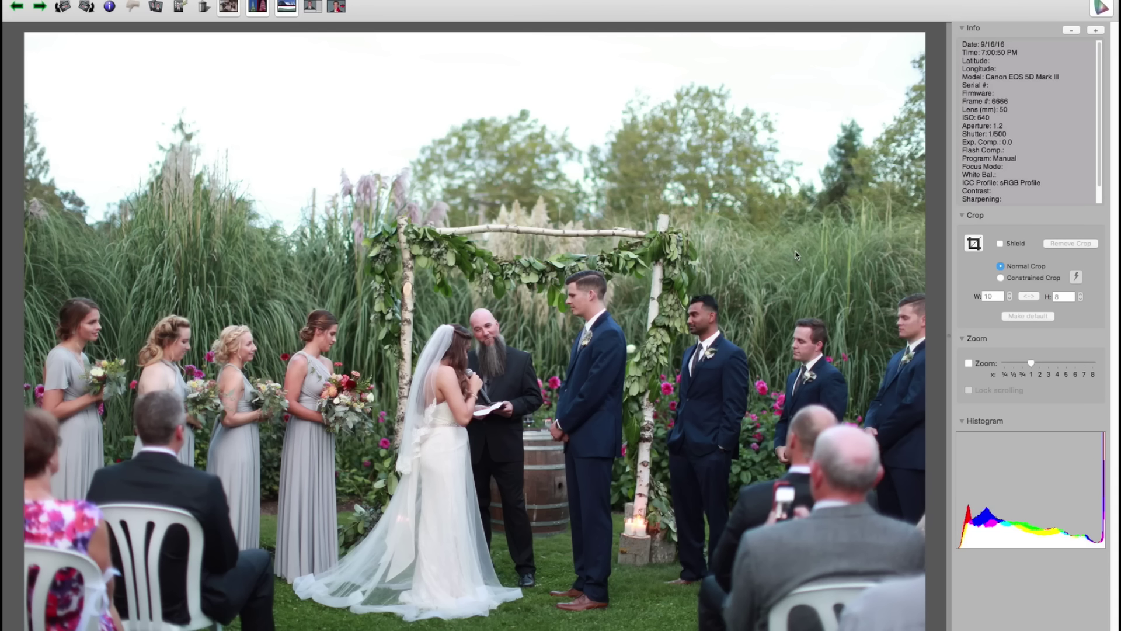
# Move past the vows close-up to the portrait of the groom reading his vows, frame 6674
pyautogui.press('Right')
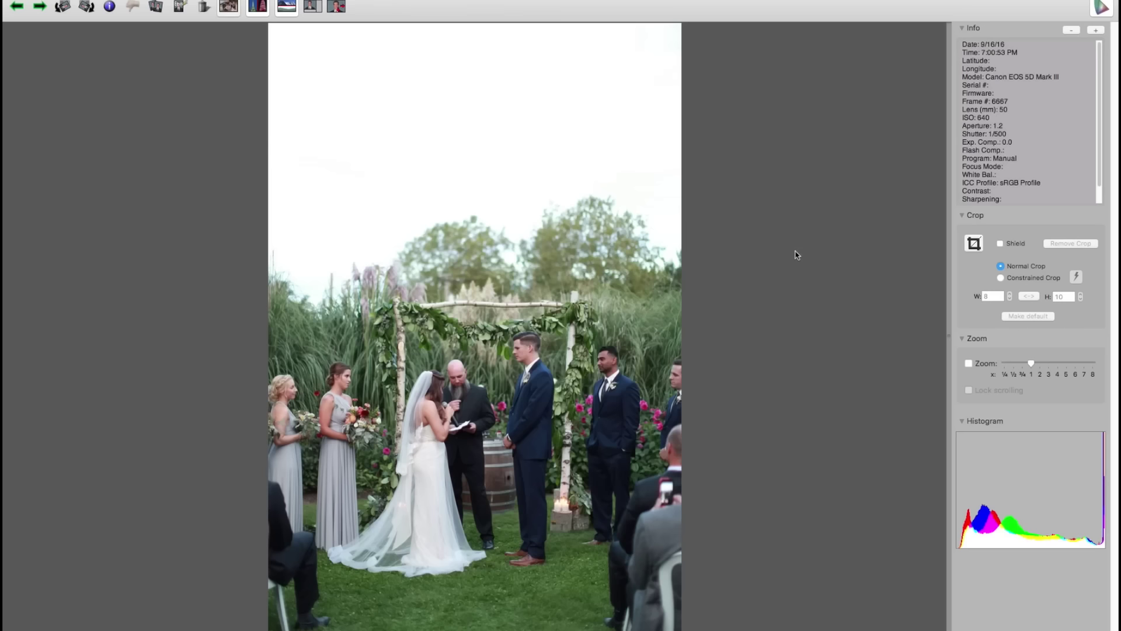
pyautogui.press('Right')
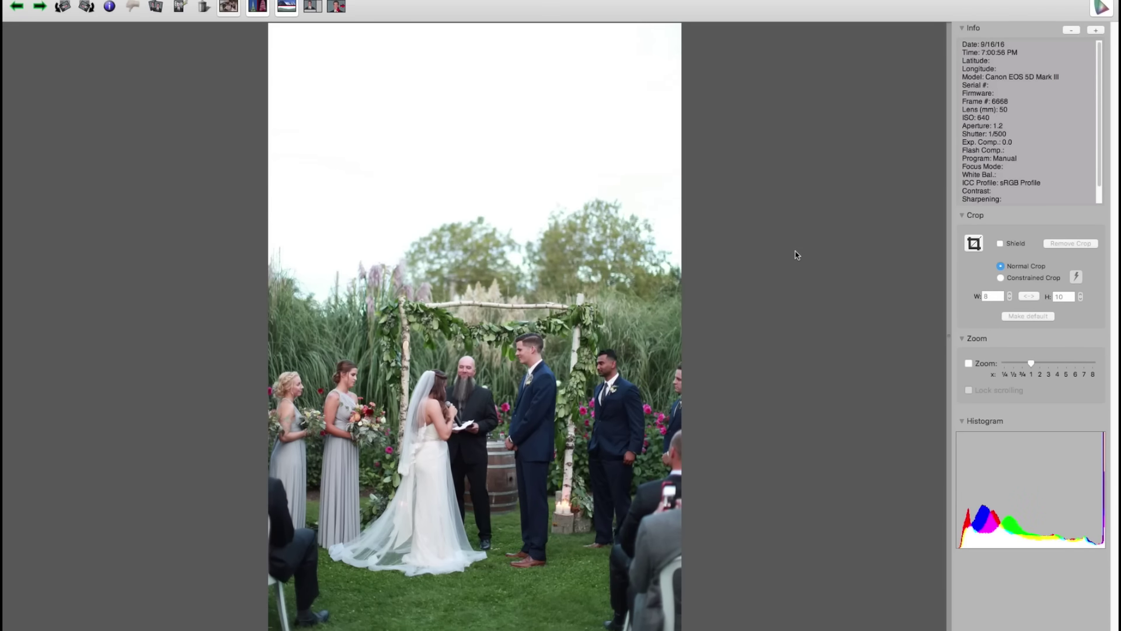
pyautogui.press('Right')
pyautogui.press('Right')
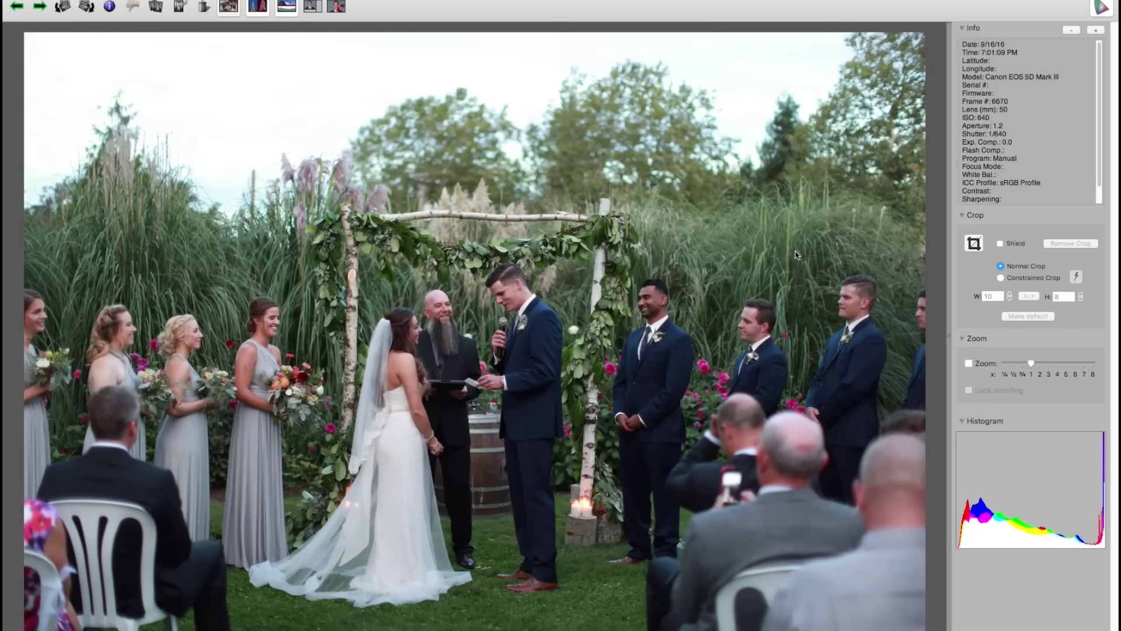
pyautogui.press('Right')
pyautogui.press('Right')
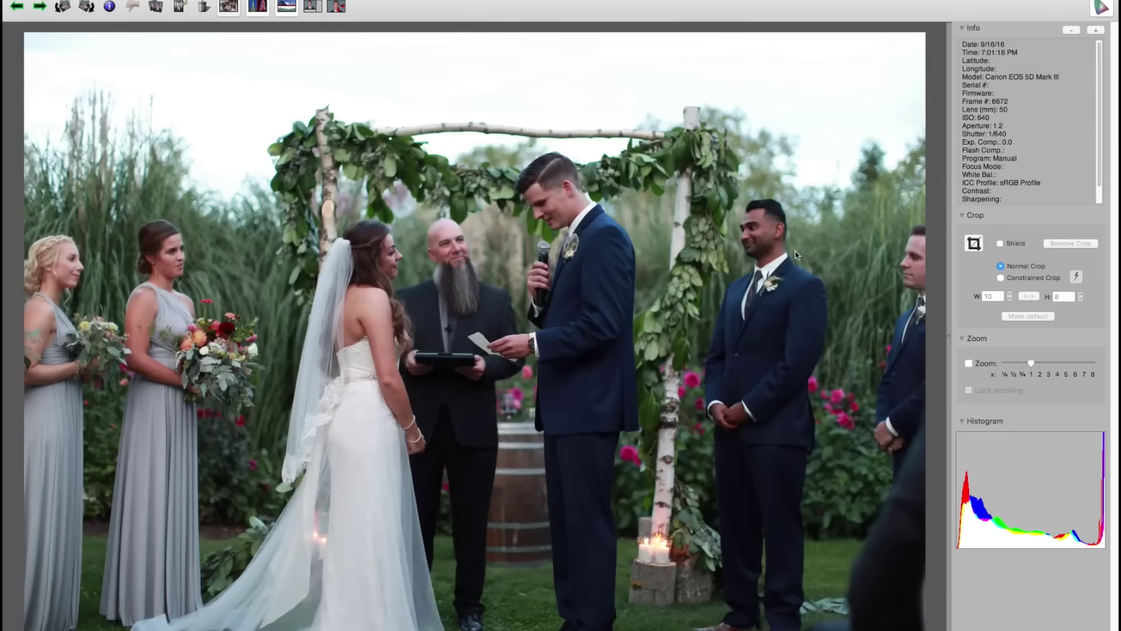
pyautogui.press('Right')
pyautogui.press('Right')
pyautogui.press('Right')
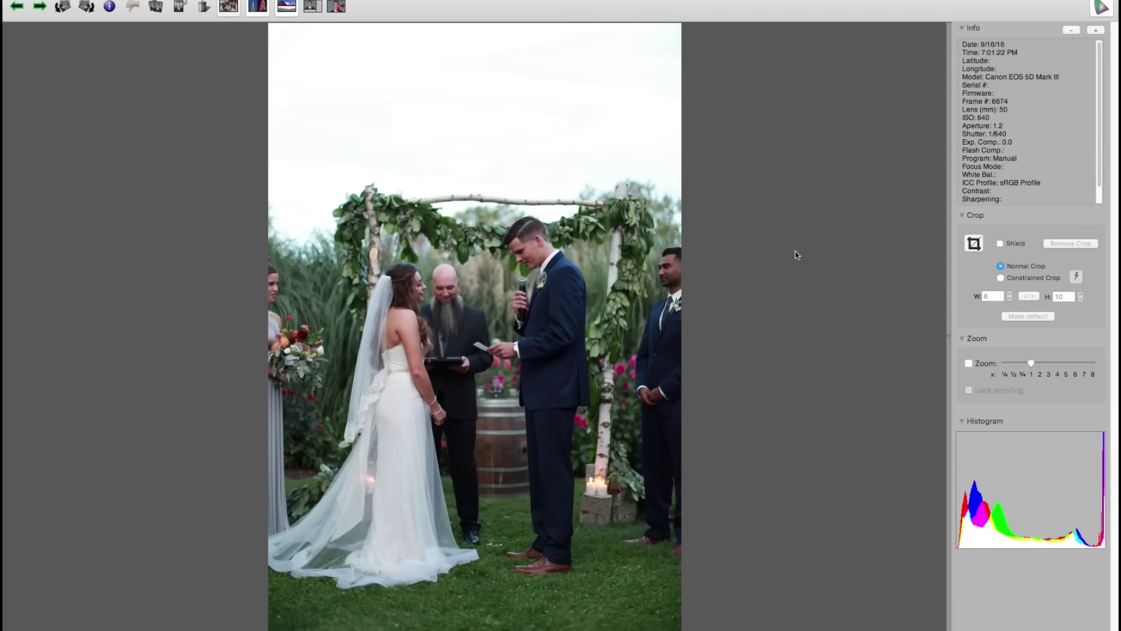
pyautogui.press('Right')
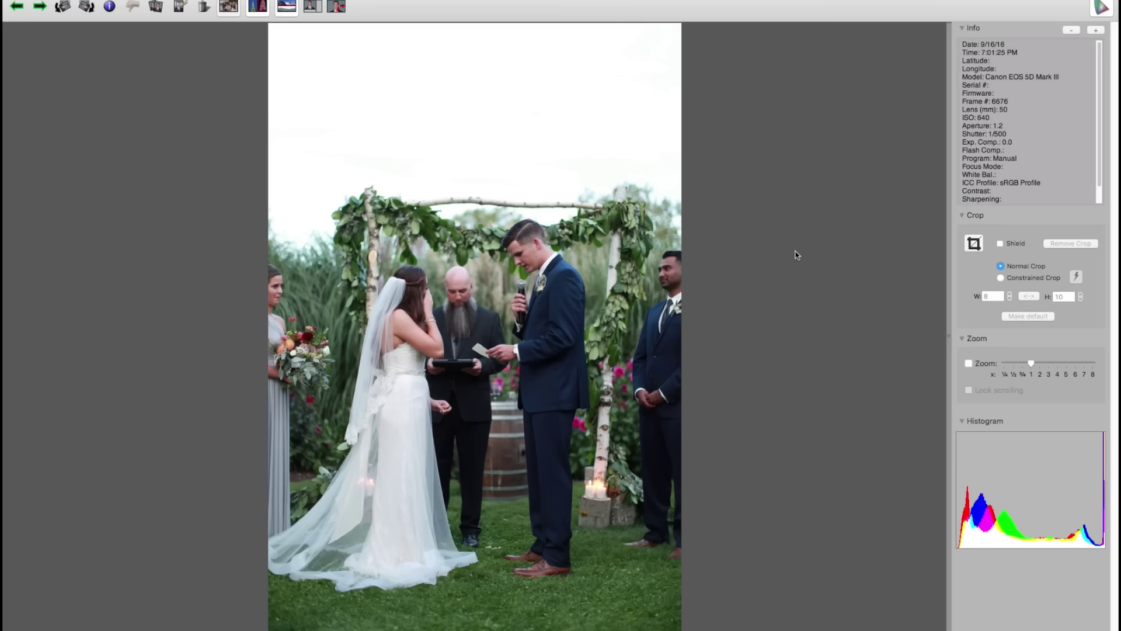
# Advance to the wide wedding-party frames, then highlight and clear the 1.2 aperture value in the Info panel
pyautogui.press('Right')
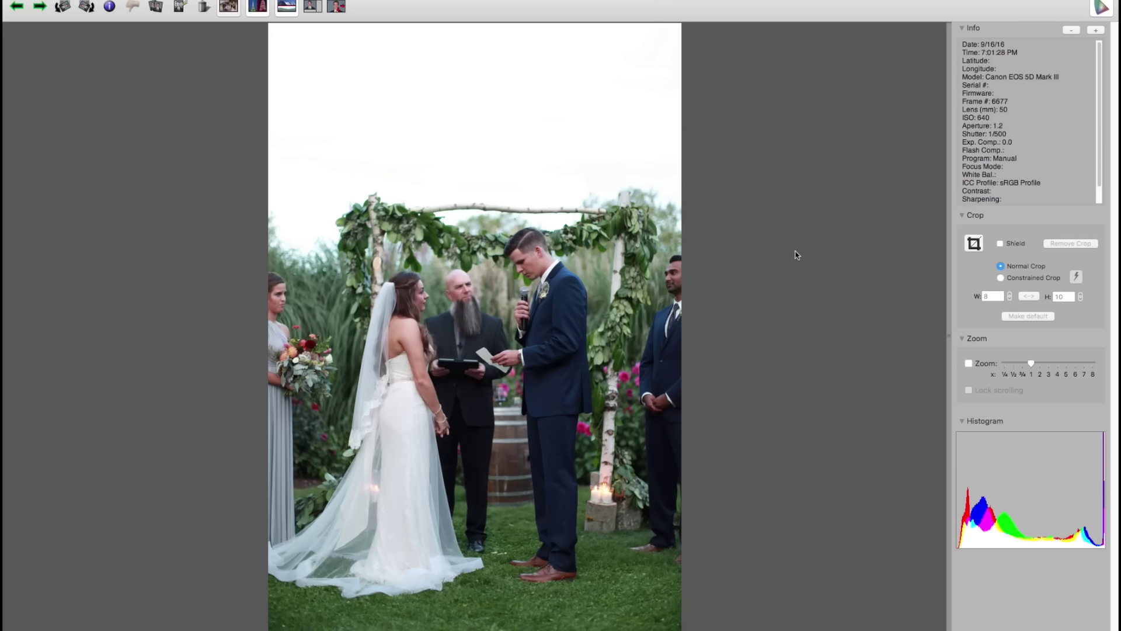
pyautogui.press('Right')
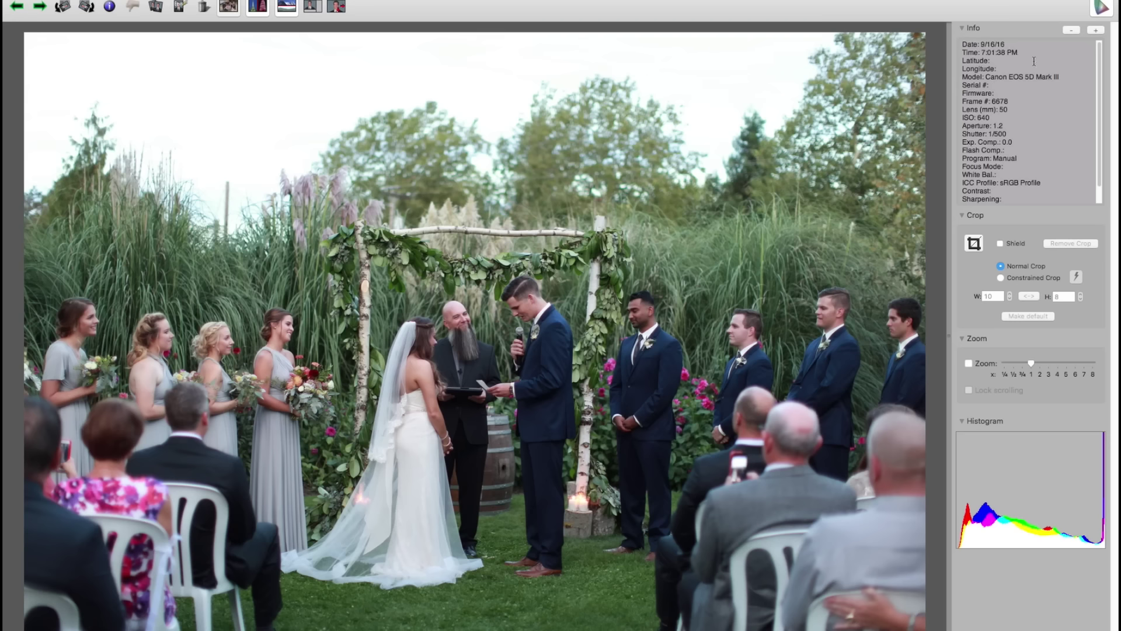
pyautogui.press('Right')
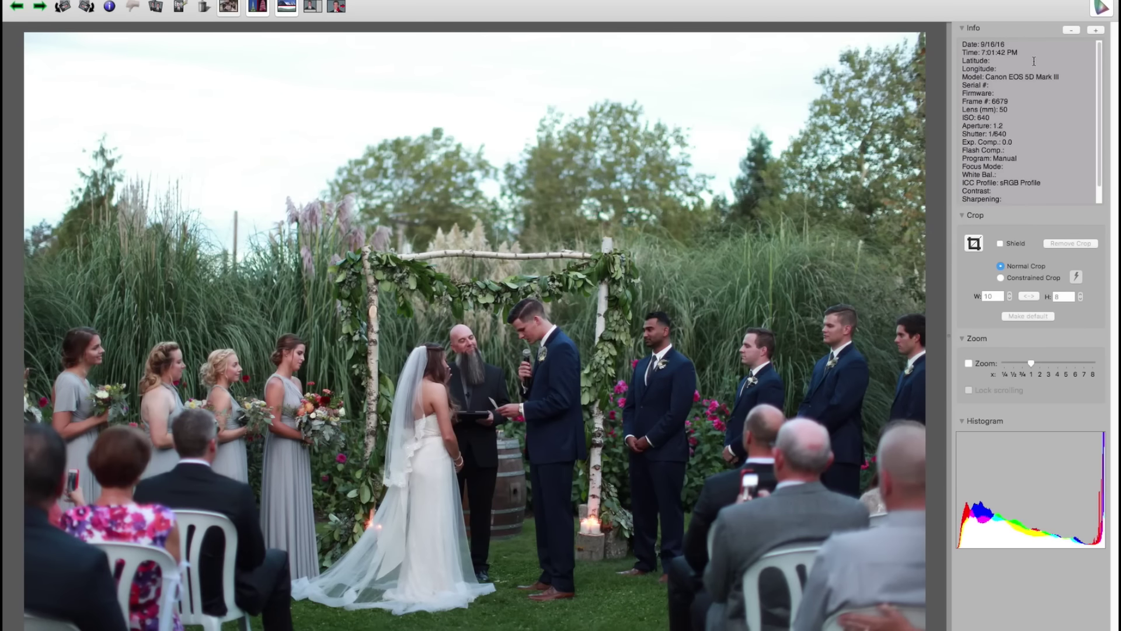
pyautogui.doubleClick(998, 126)
pyautogui.click(811, 174)
# Step forward from frame 6733 through the vows photos to the portrait by the barrel
pyautogui.press('Right')
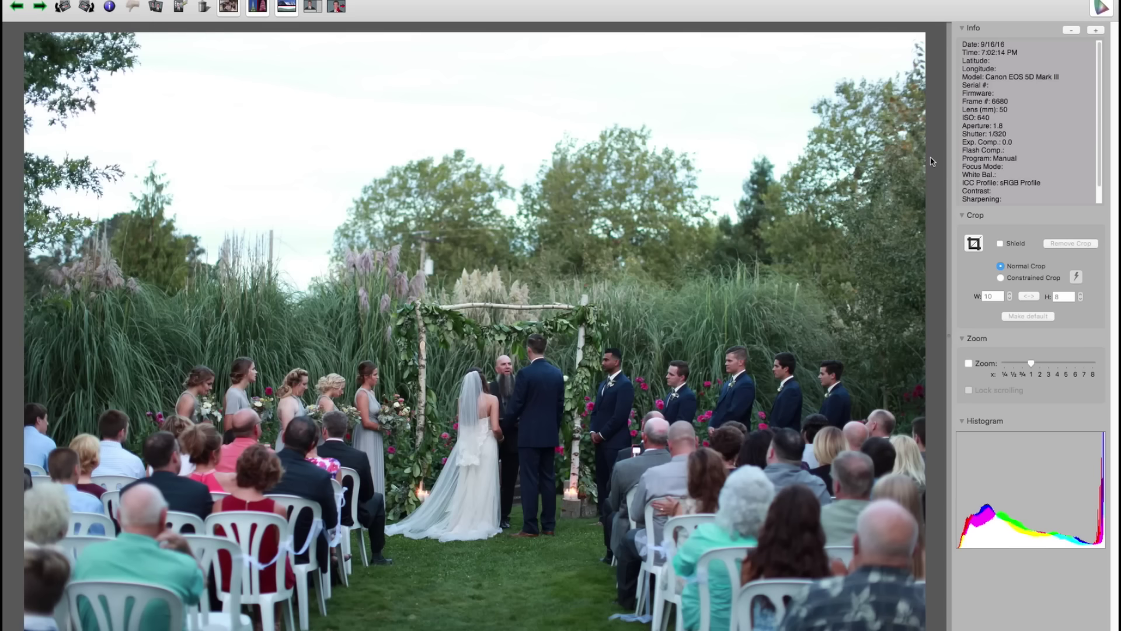
pyautogui.press('Right')
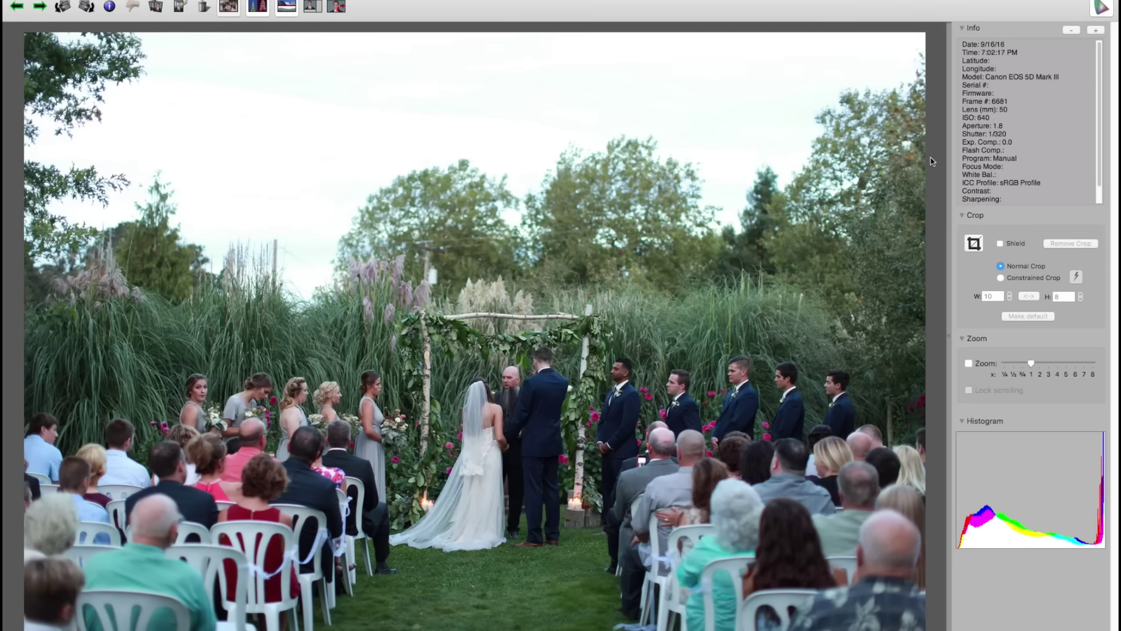
pyautogui.press('Right')
pyautogui.press('Right')
pyautogui.press('Right')
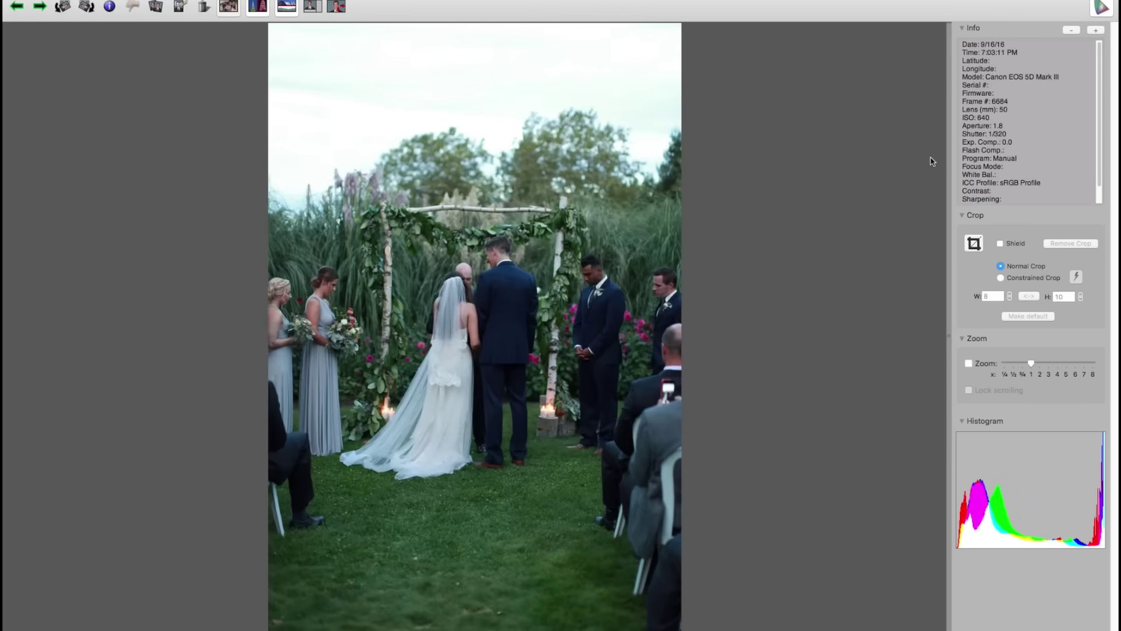
pyautogui.press('Right')
pyautogui.press('Right')
pyautogui.press('Right')
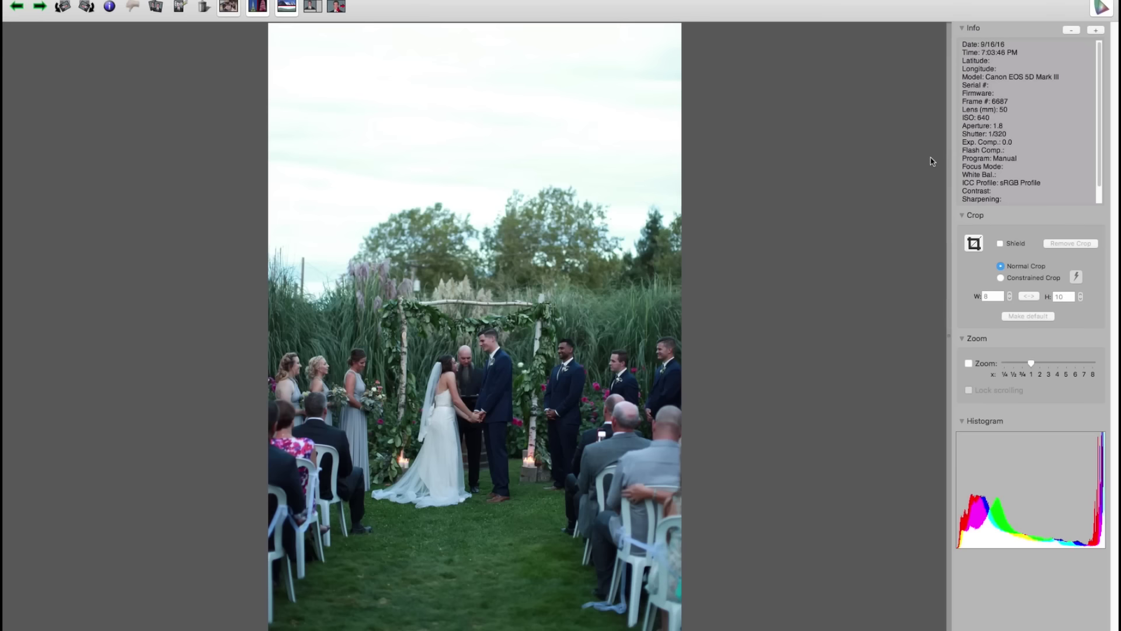
pyautogui.press('Right')
pyautogui.press('Right')
pyautogui.press('Right')
pyautogui.press('Right')
pyautogui.press('Right')
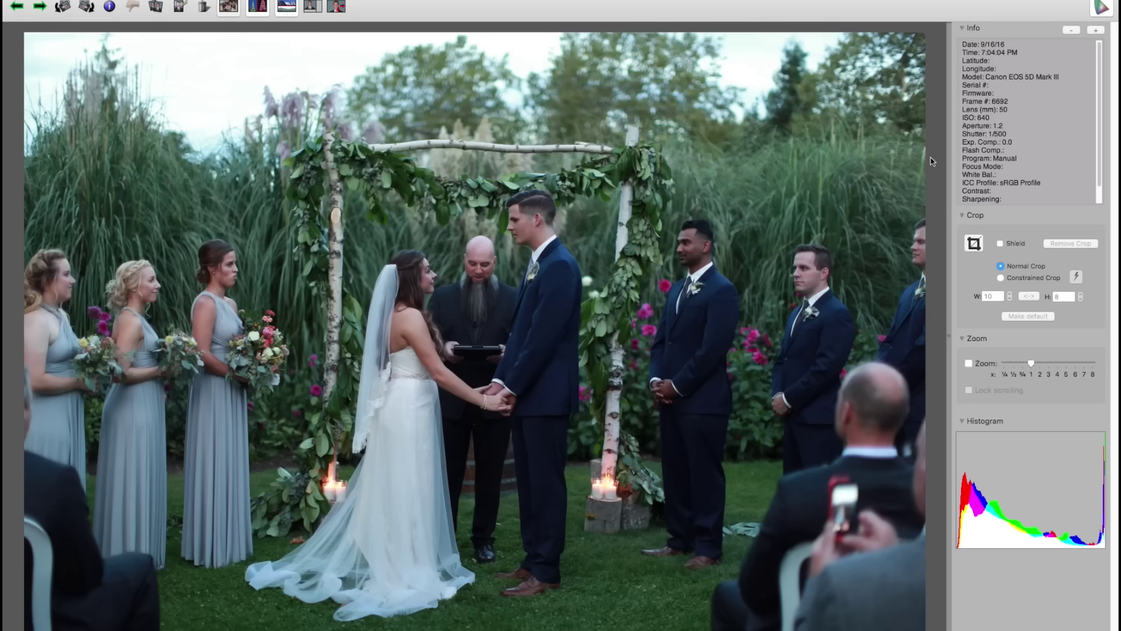
pyautogui.press('Right')
pyautogui.press('Right')
pyautogui.press('Right')
pyautogui.press('Right')
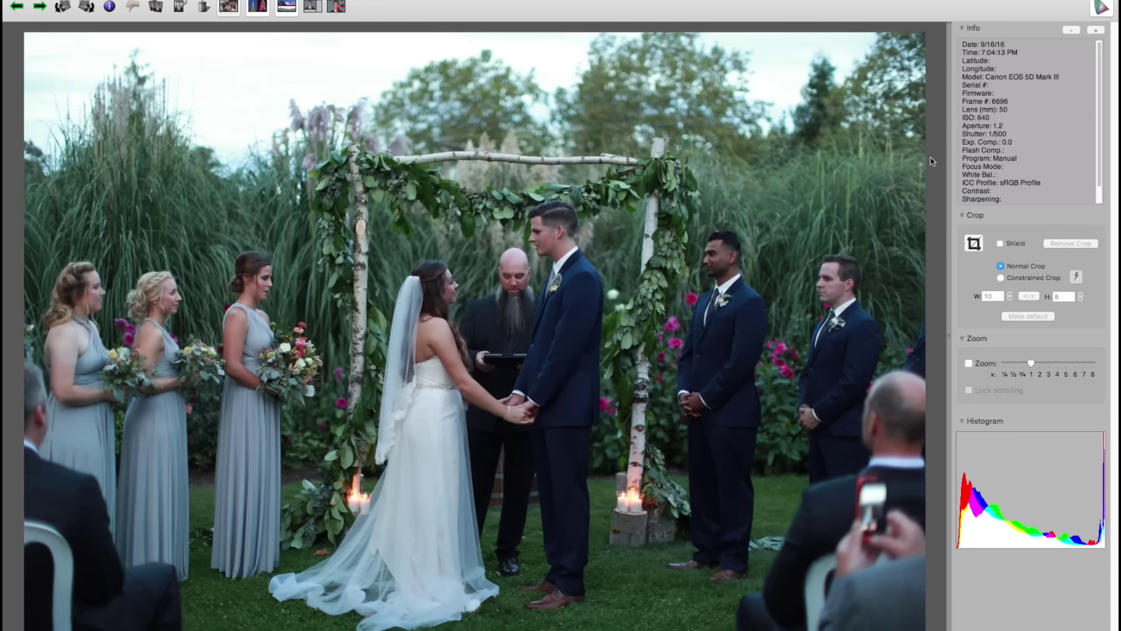
pyautogui.press('Right')
pyautogui.press('Right')
pyautogui.press('Right')
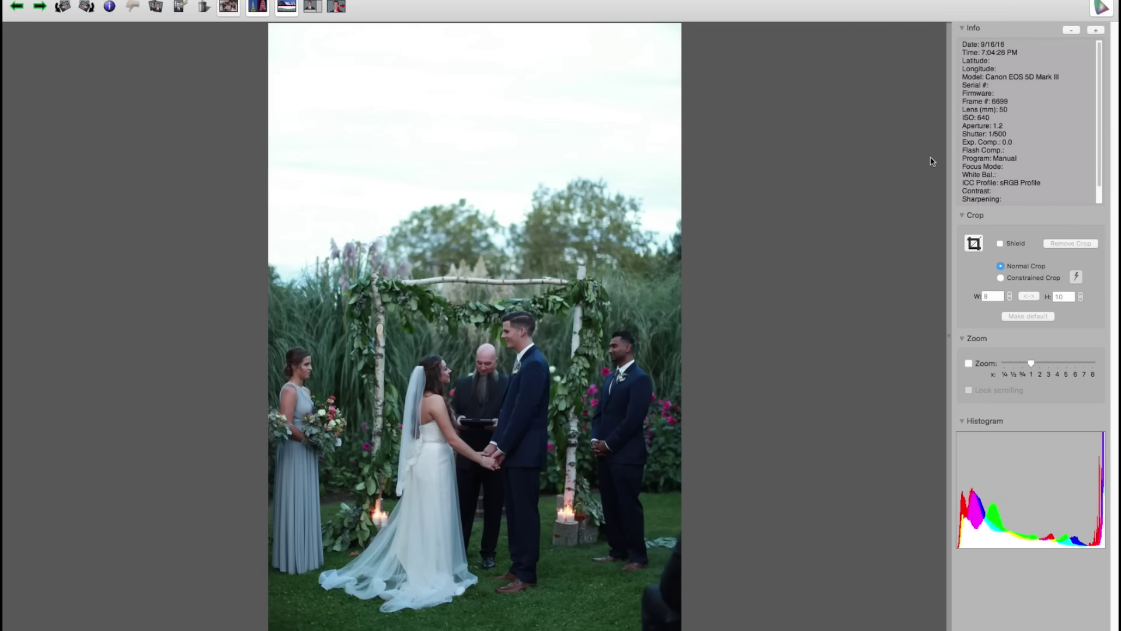
pyautogui.press('Right')
pyautogui.press('Right')
pyautogui.press('Right')
pyautogui.press('Right')
pyautogui.press('Right')
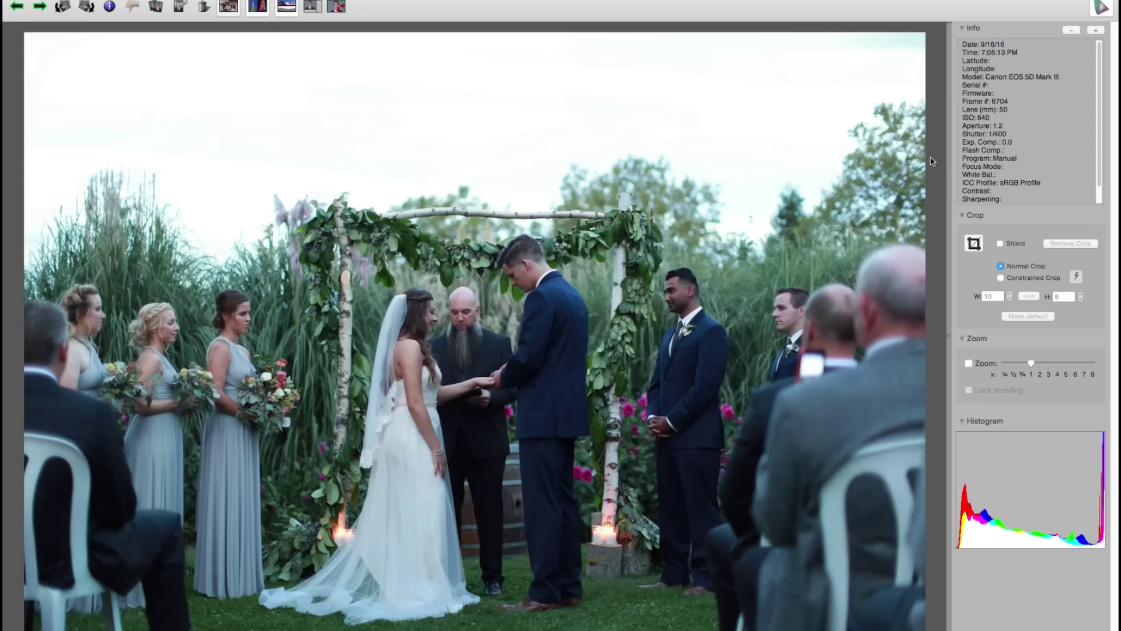
pyautogui.press('Right')
pyautogui.press('Right')
pyautogui.press('Right')
pyautogui.press('Right')
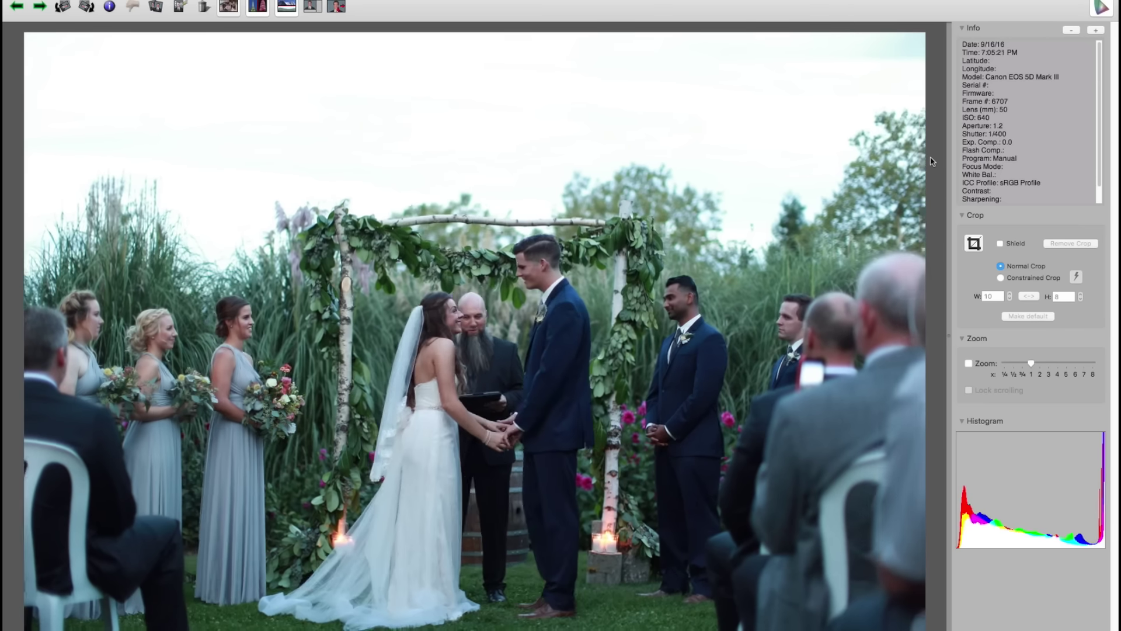
pyautogui.press('Right')
pyautogui.press('Right')
pyautogui.press('Right')
pyautogui.press('Right')
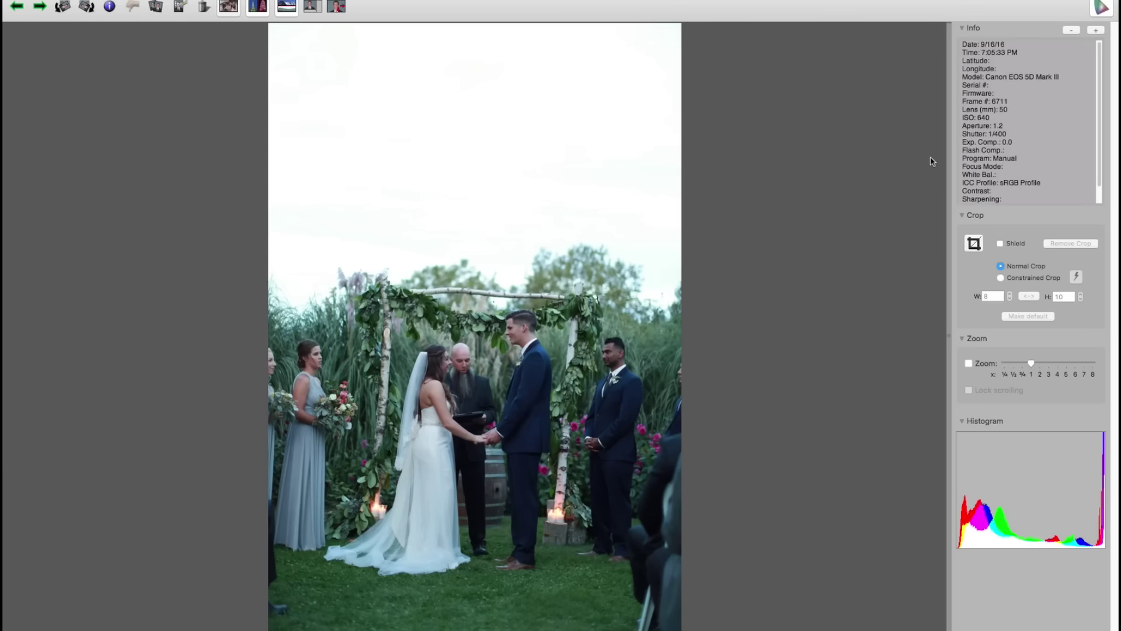
pyautogui.press('Right')
pyautogui.press('Right')
pyautogui.press('Right')
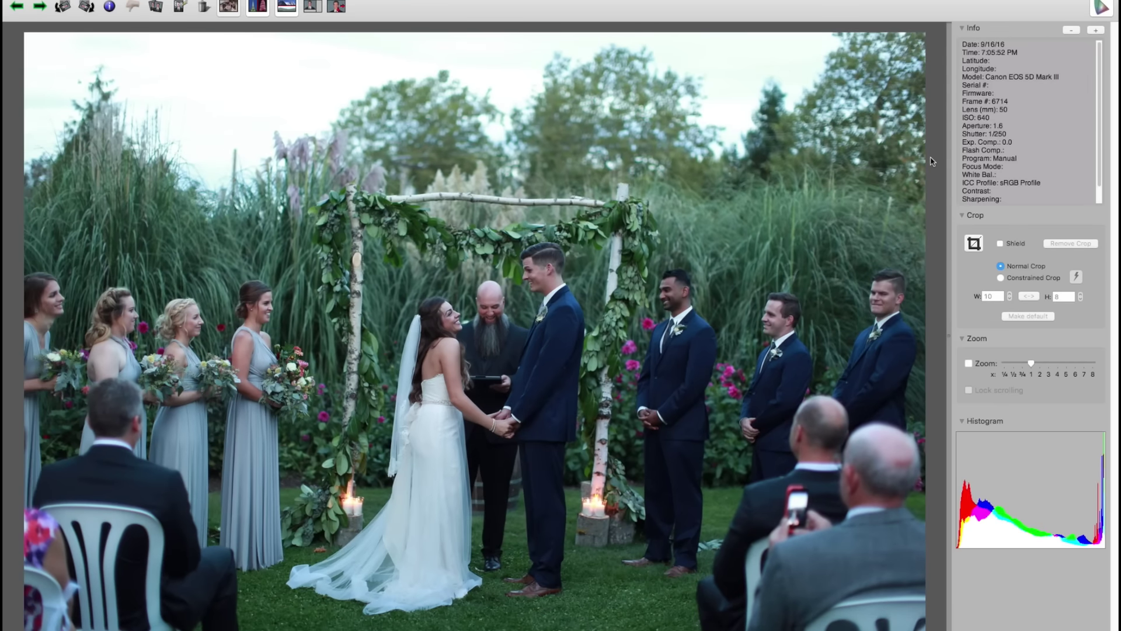
pyautogui.press('Right')
pyautogui.press('Right')
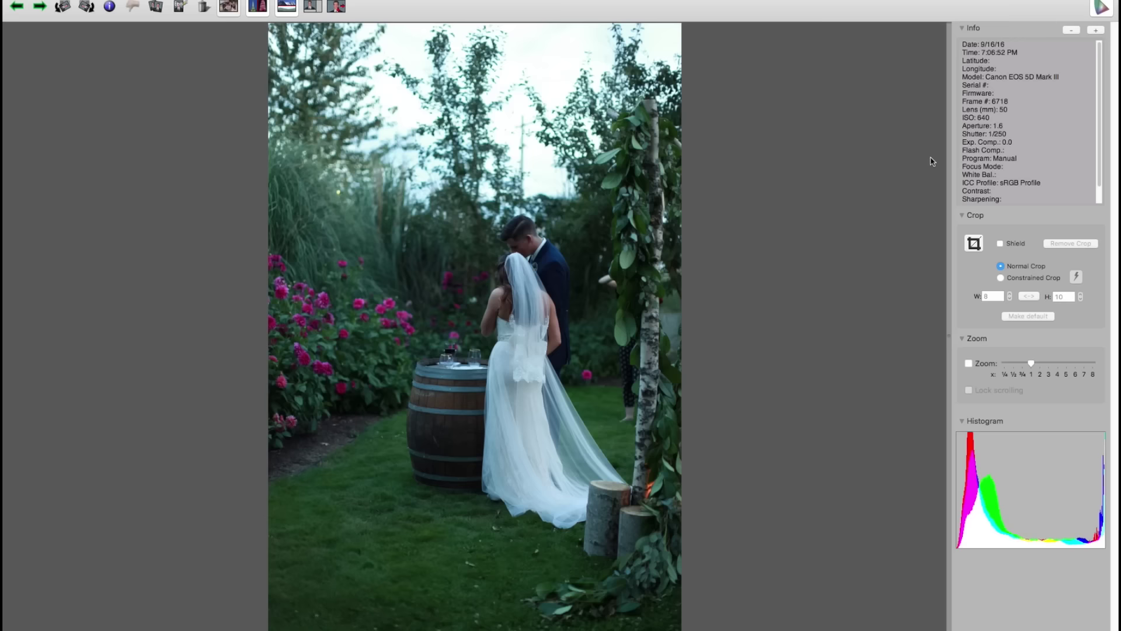
pyautogui.press('Right')
pyautogui.press('Right')
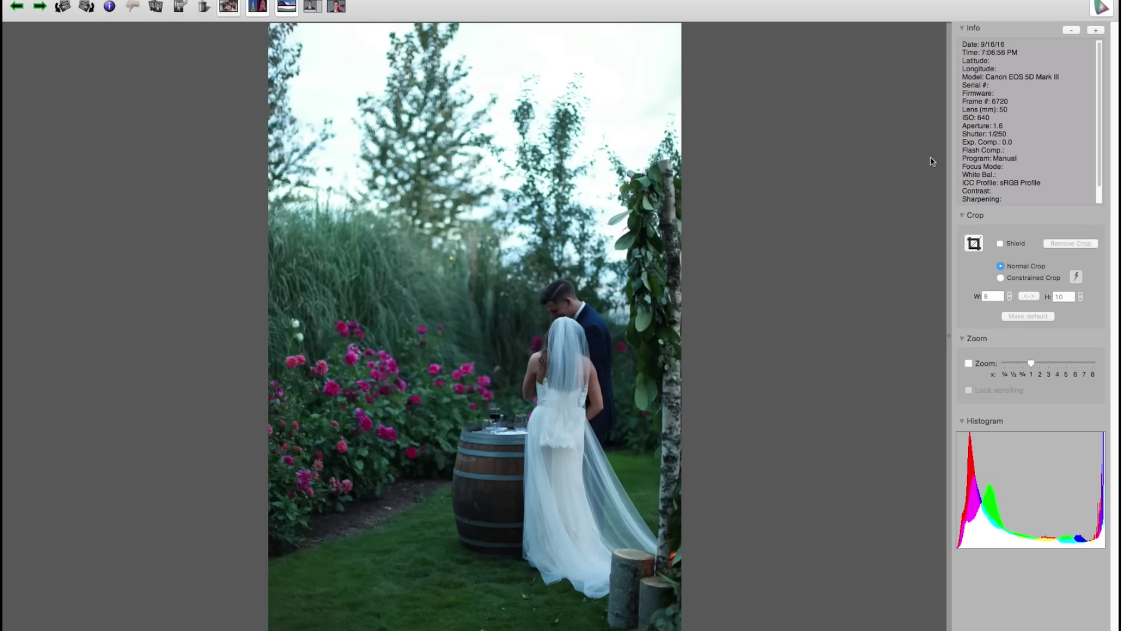
pyautogui.press('Right')
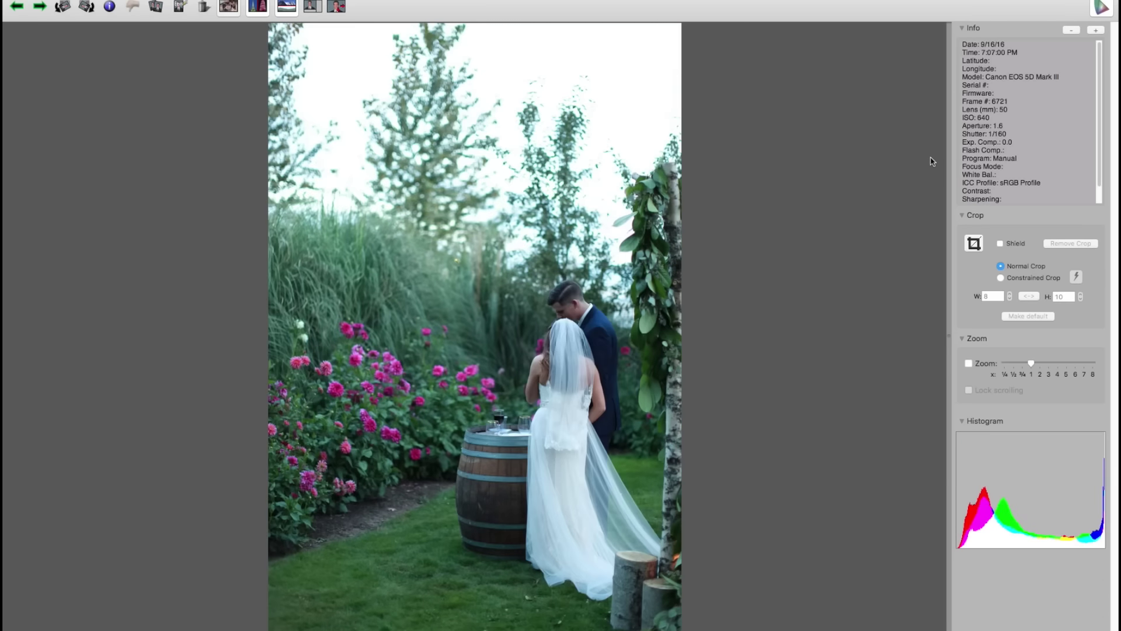
# Move on to the embrace under the arch, then back to the close-up ceremony shot
pyautogui.press('Right')
pyautogui.press('Right')
pyautogui.press('Right')
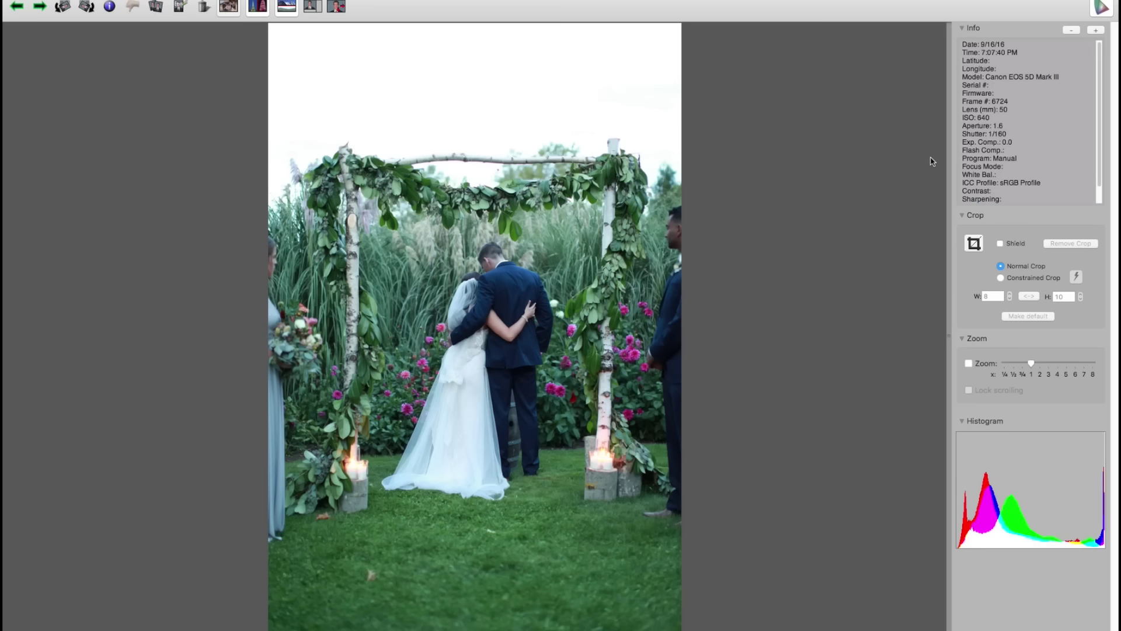
pyautogui.press('Right')
pyautogui.press('Right')
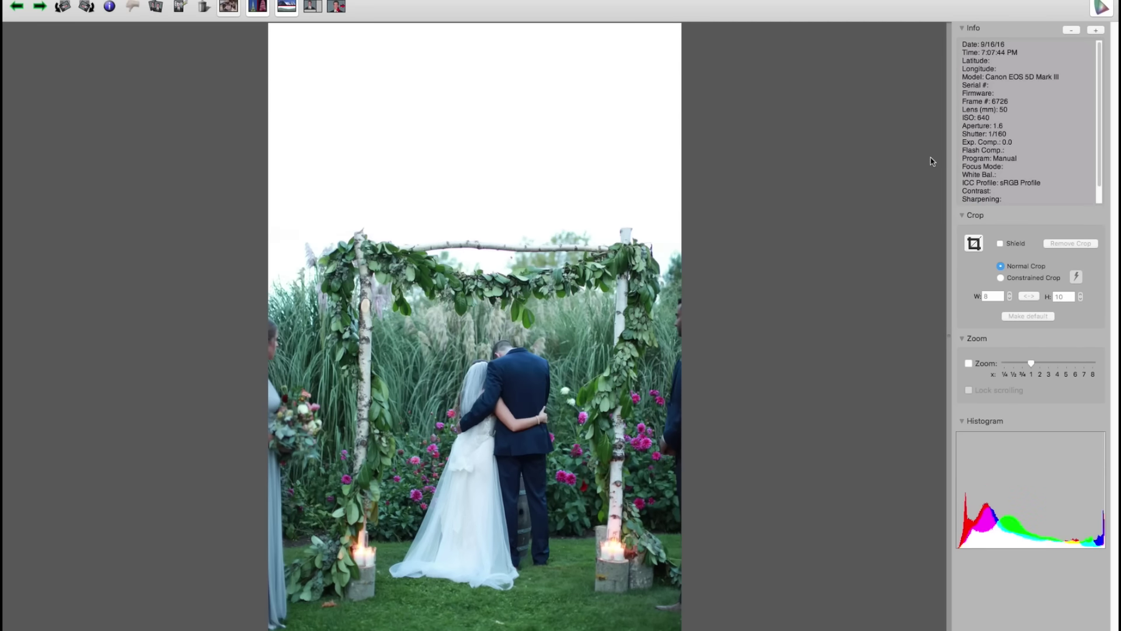
pyautogui.press('Right')
pyautogui.press('Right')
pyautogui.press('Right')
pyautogui.press('Right')
pyautogui.press('Right')
pyautogui.press('Right')
pyautogui.press('Right')
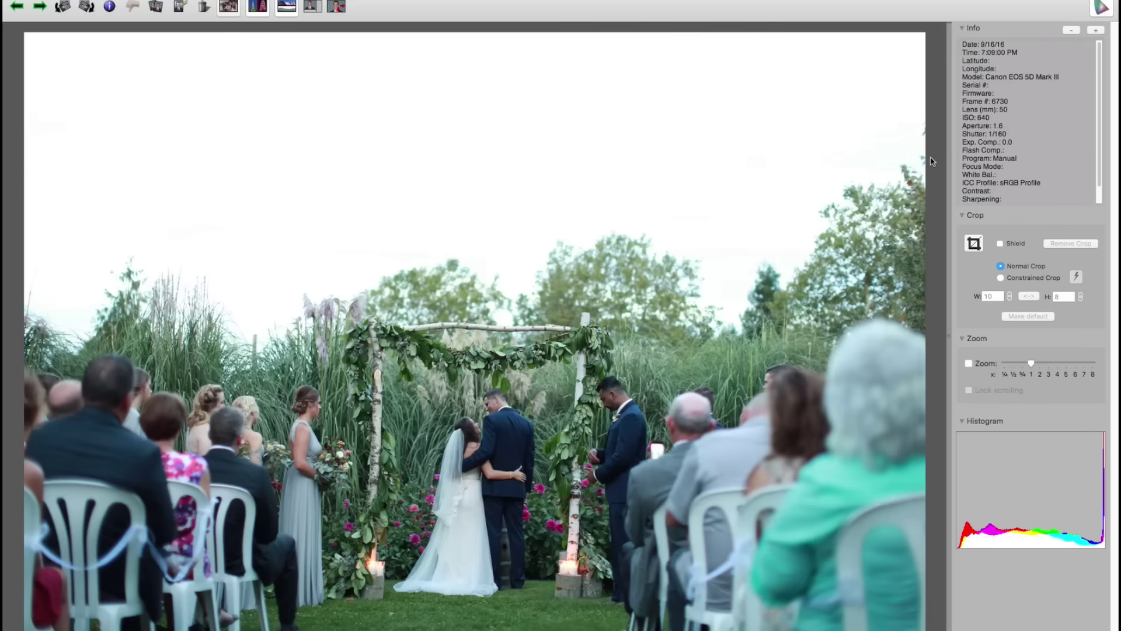
pyautogui.press('Right')
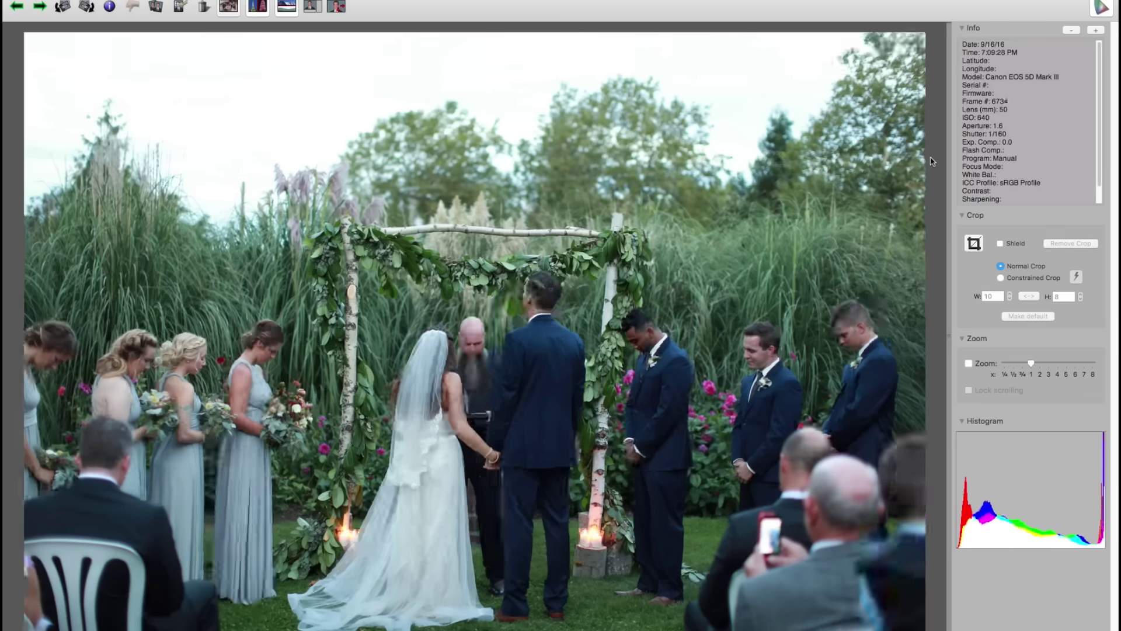
pyautogui.press('Right')
pyautogui.press('Left')
pyautogui.press('Left')
pyautogui.press('Right')
pyautogui.press('Right')
pyautogui.press('Right')
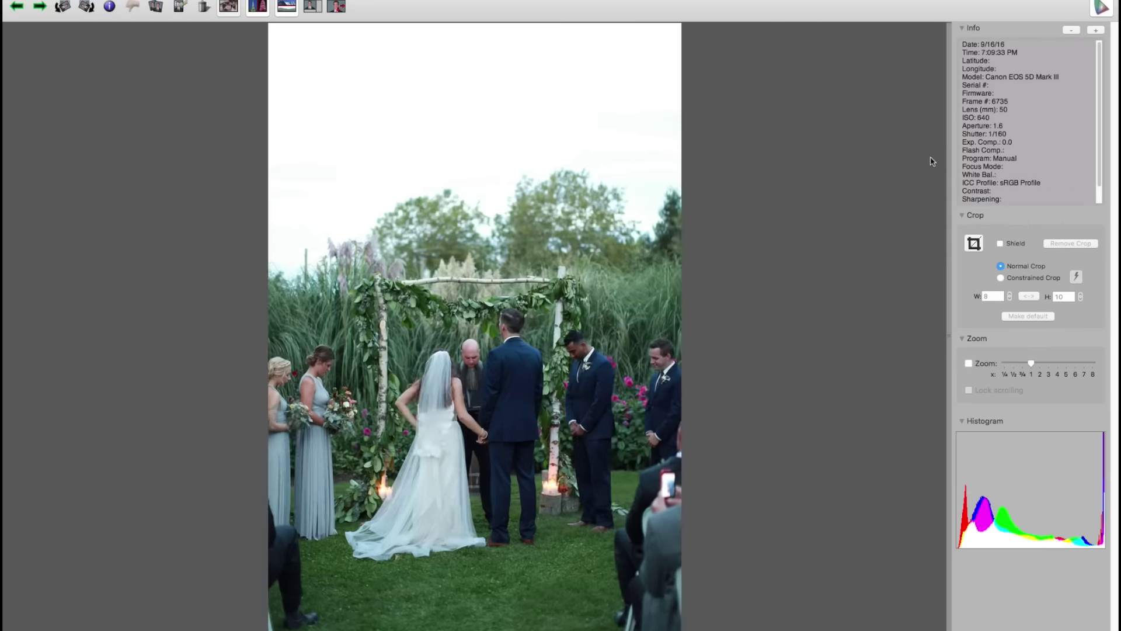
pyautogui.press('Right')
pyautogui.press('Right')
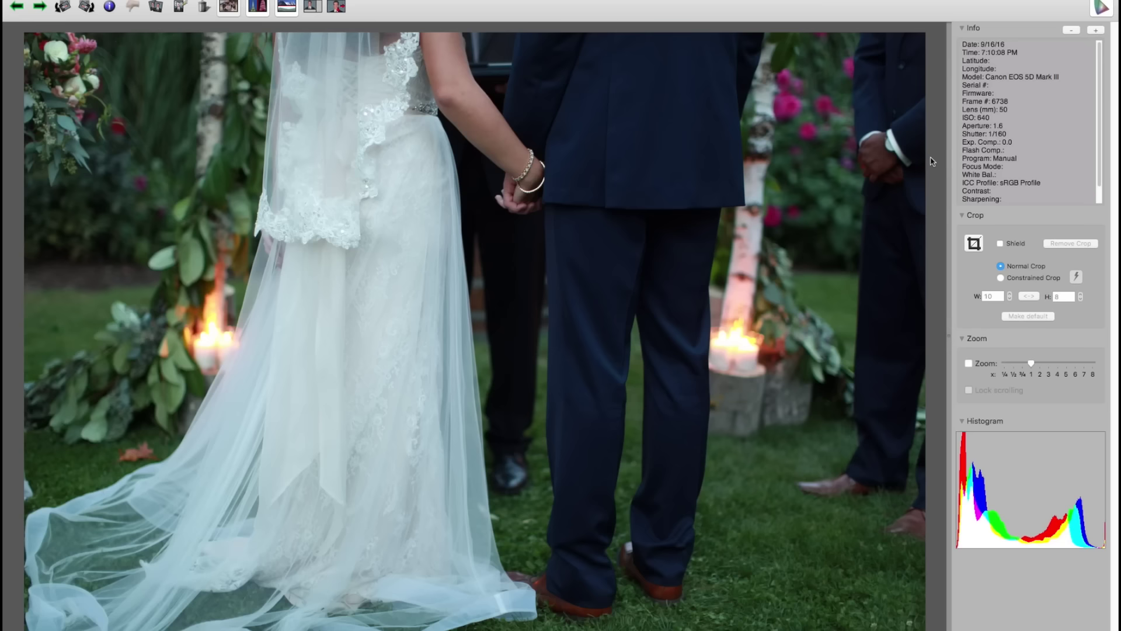
pyautogui.press('Right')
pyautogui.press('Right')
pyautogui.press('Right')
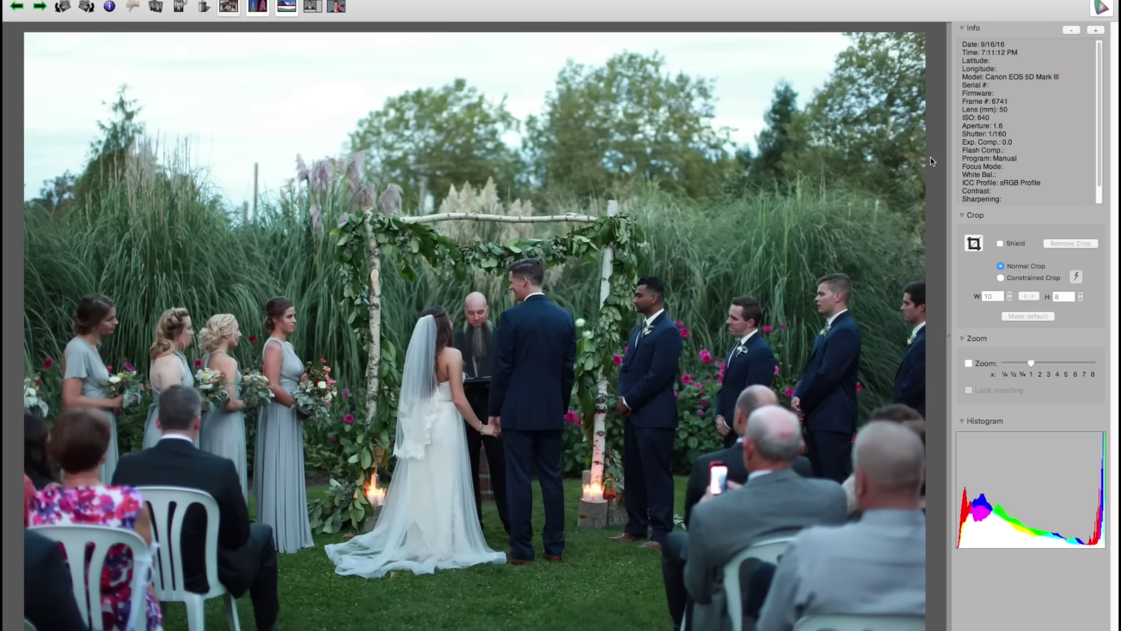
pyautogui.press('Left')
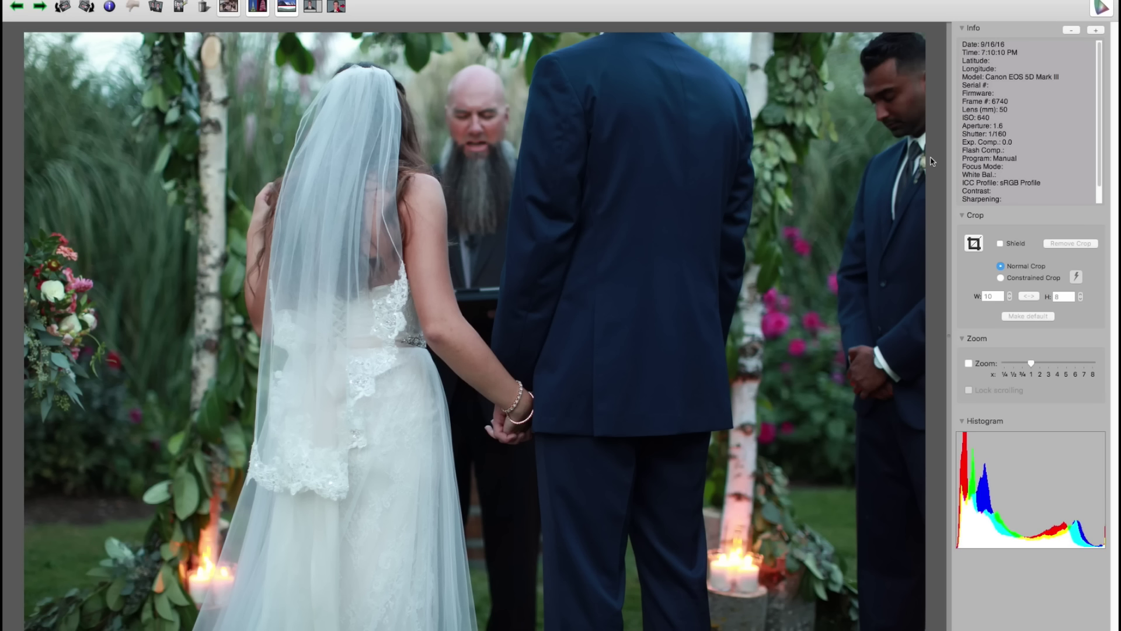
# Advance from the wide ceremony photo through the first kiss shots to the embrace afterward
pyautogui.press('Right')
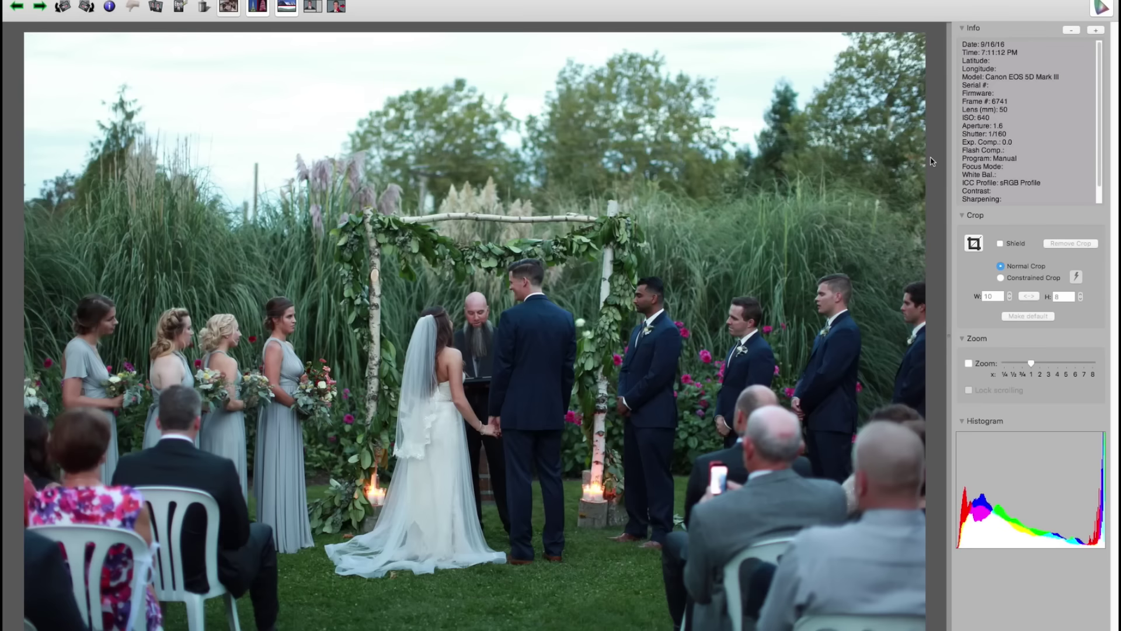
pyautogui.press('Right')
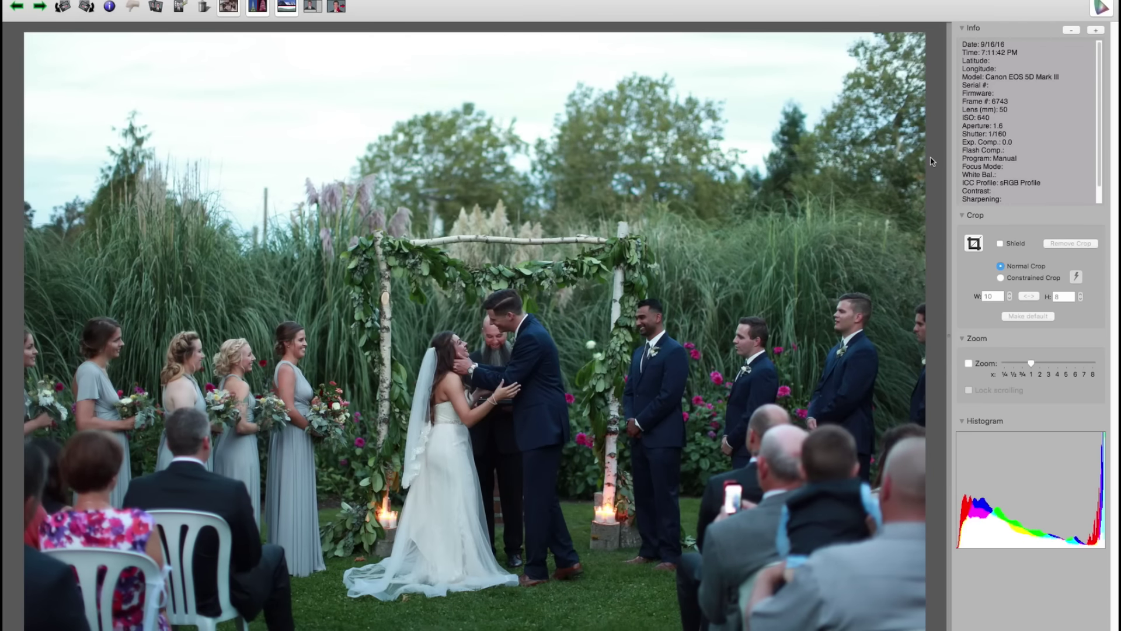
pyautogui.press('Right')
pyautogui.press('Right')
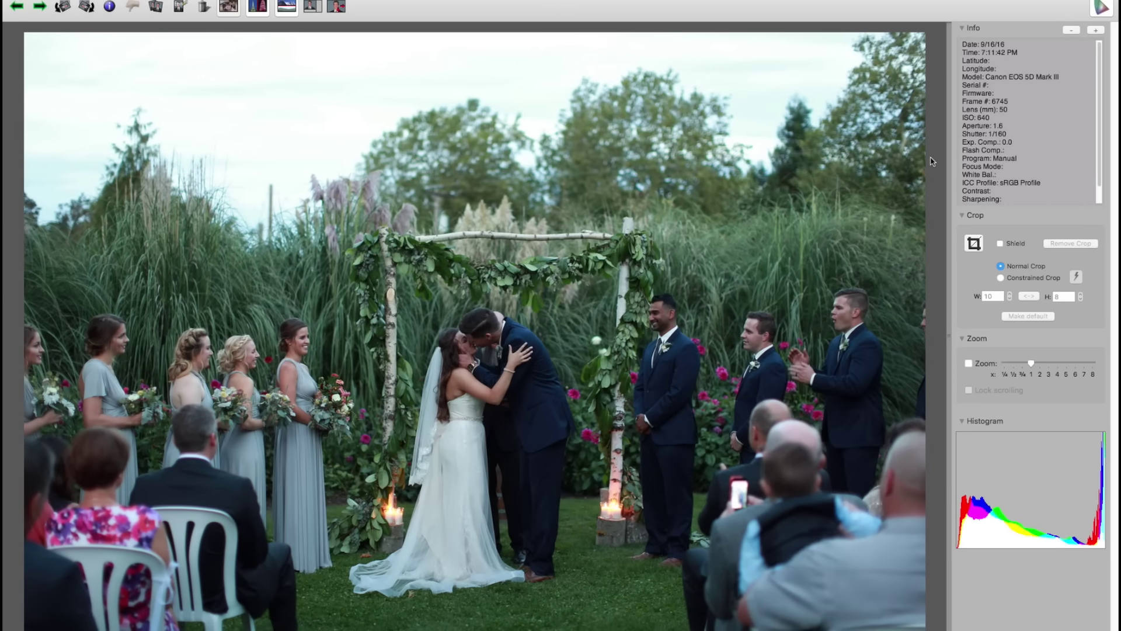
pyautogui.press('Right')
pyautogui.press('Right')
pyautogui.press('Right')
pyautogui.press('Right')
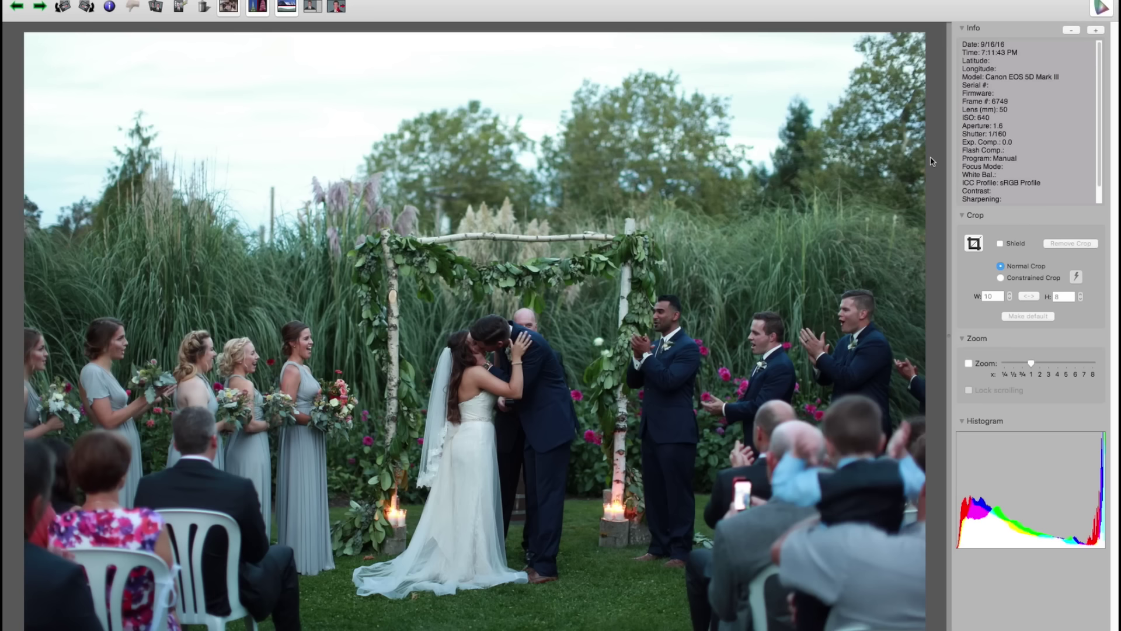
pyautogui.press('Right')
pyautogui.press('Right')
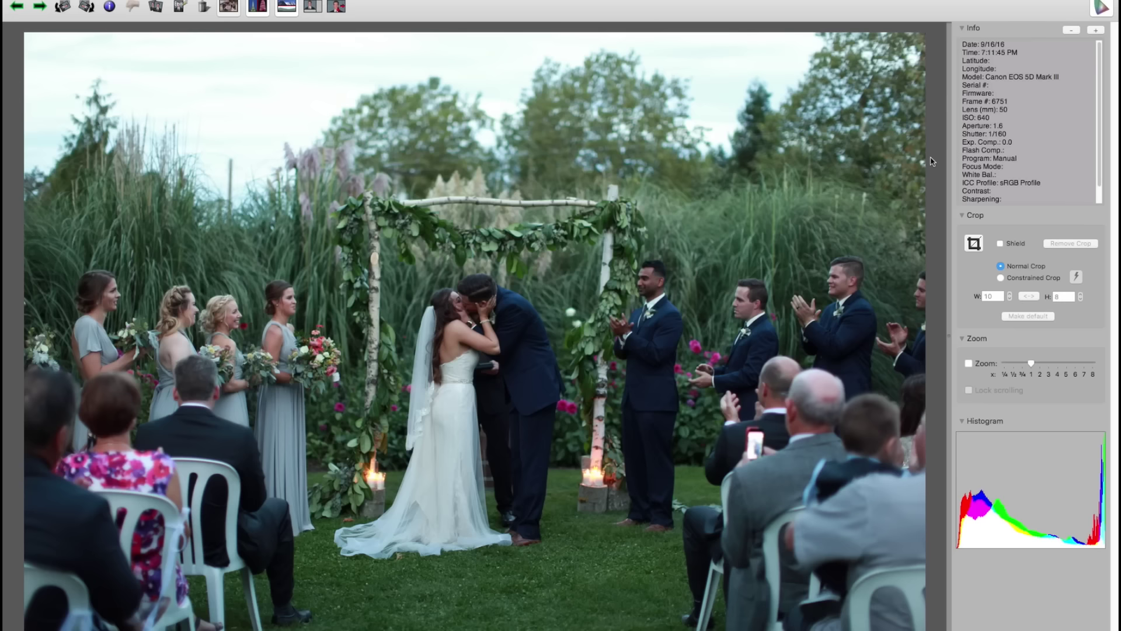
pyautogui.press('Right')
pyautogui.press('Right')
pyautogui.press('Right')
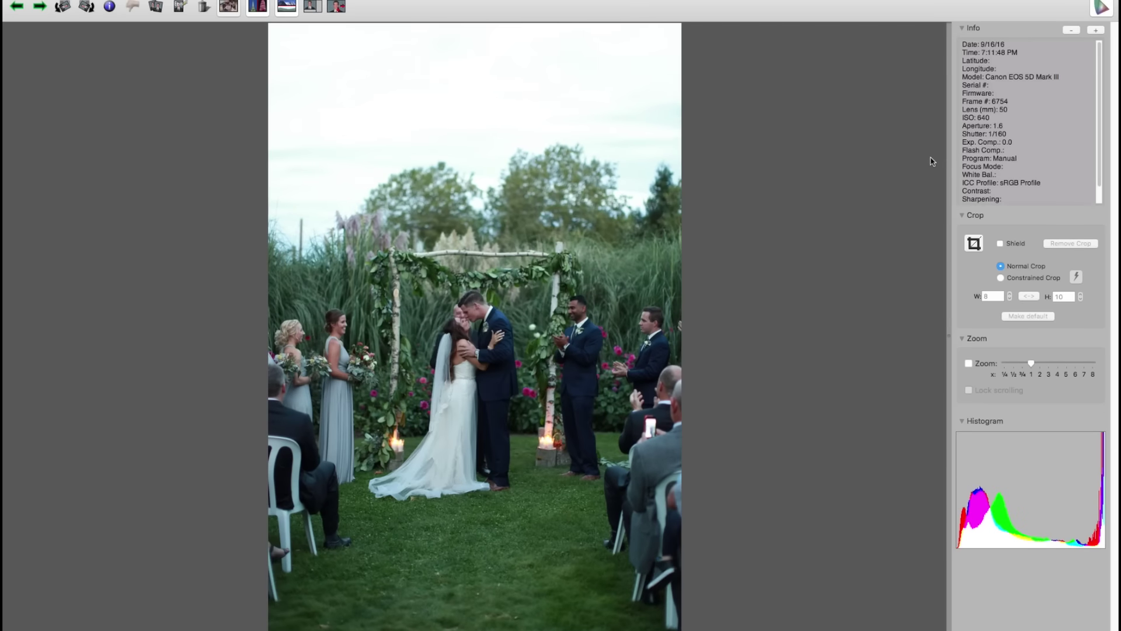
pyautogui.press('Right')
pyautogui.press('Right')
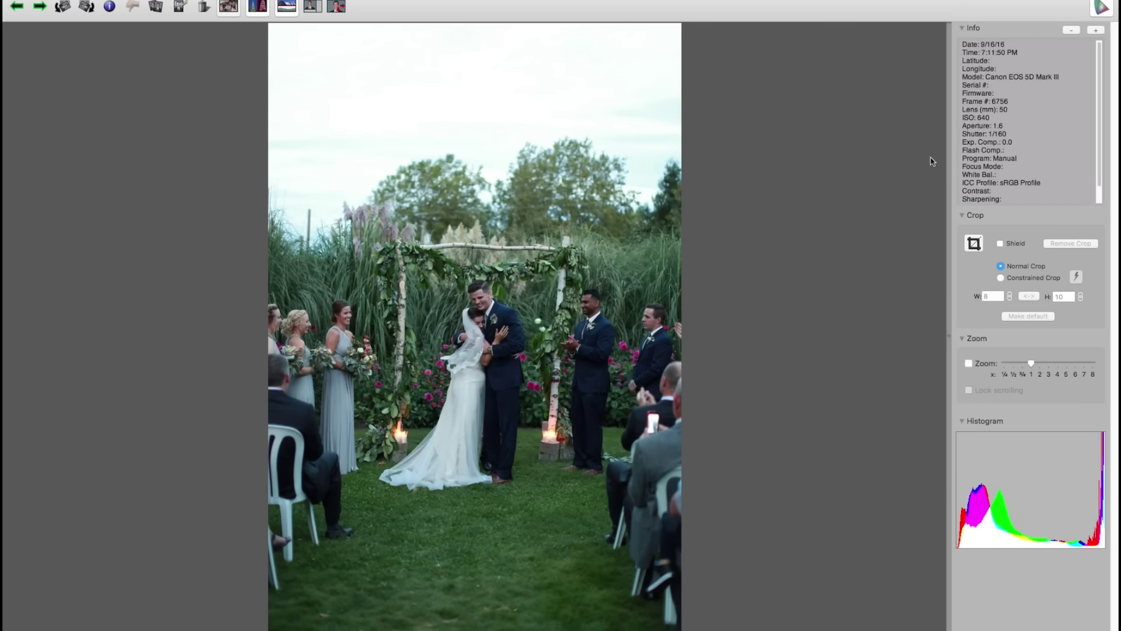
pyautogui.press('Right')
pyautogui.press('Right')
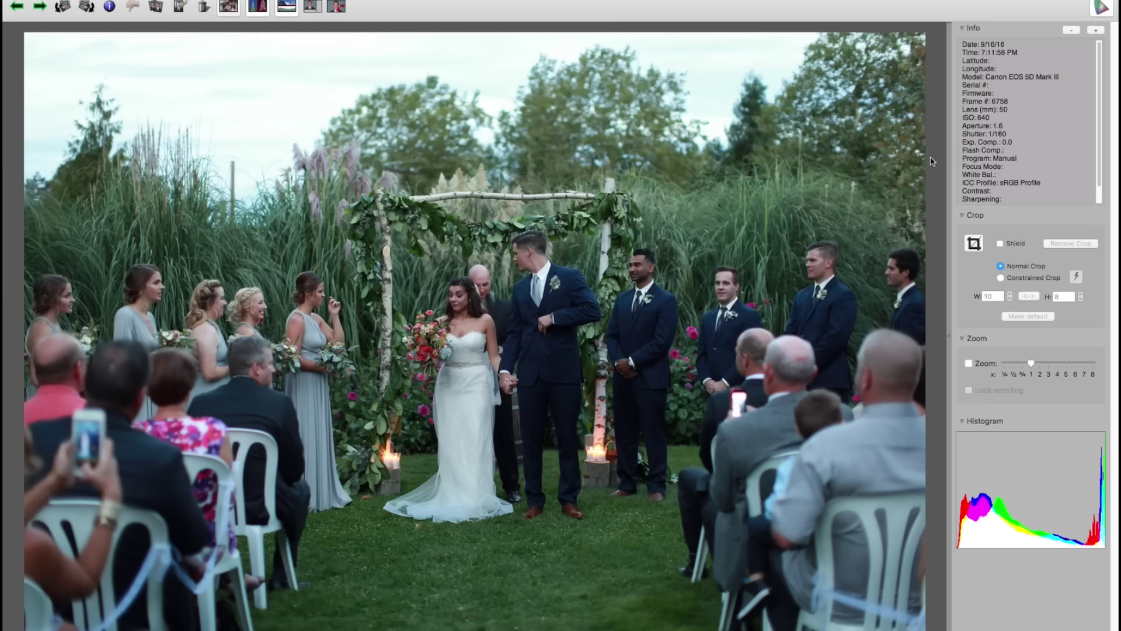
# Continue past the raised-arms celebration to frame 6765, the newlyweds facing the guests
pyautogui.press('Right')
pyautogui.press('Right')
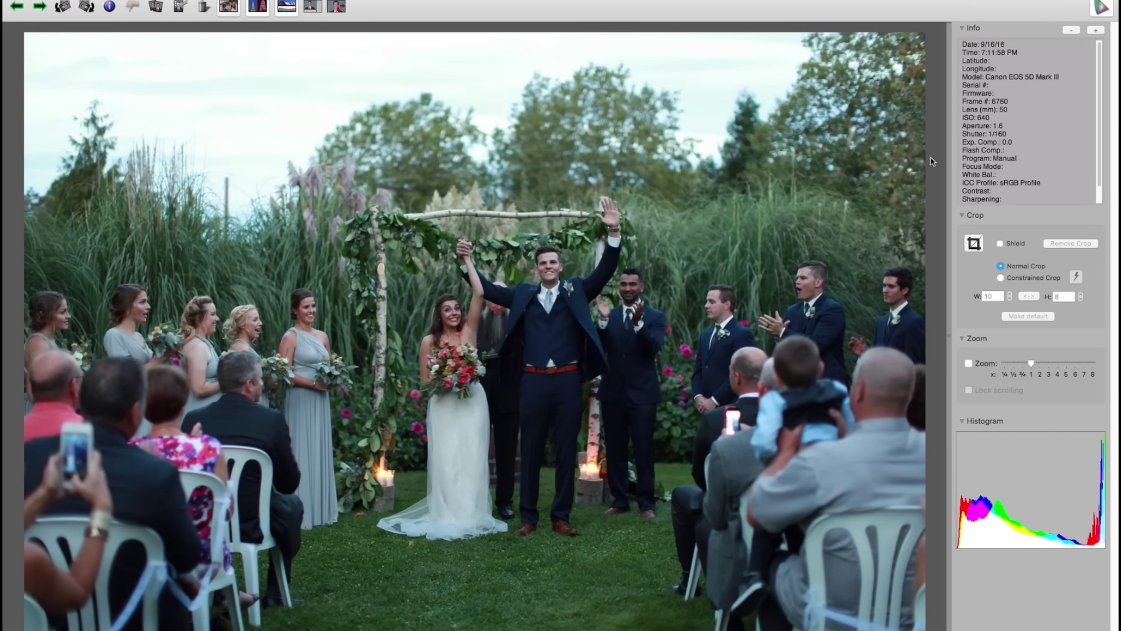
pyautogui.press('Right')
pyautogui.press('Right')
pyautogui.press('Right')
pyautogui.press('Right')
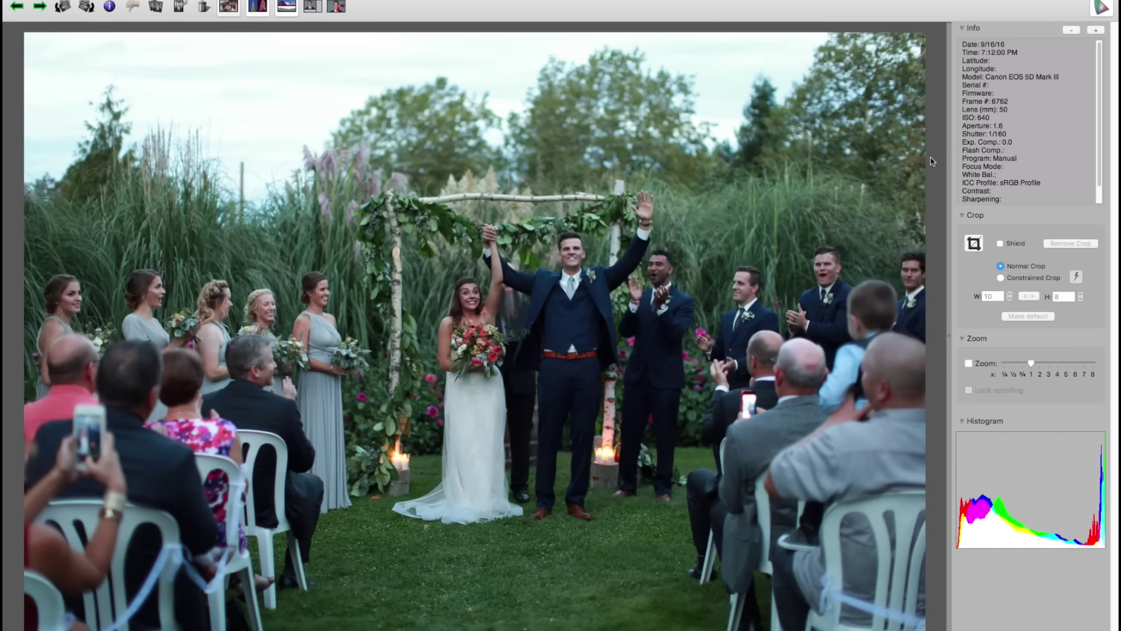
pyautogui.press('Right')
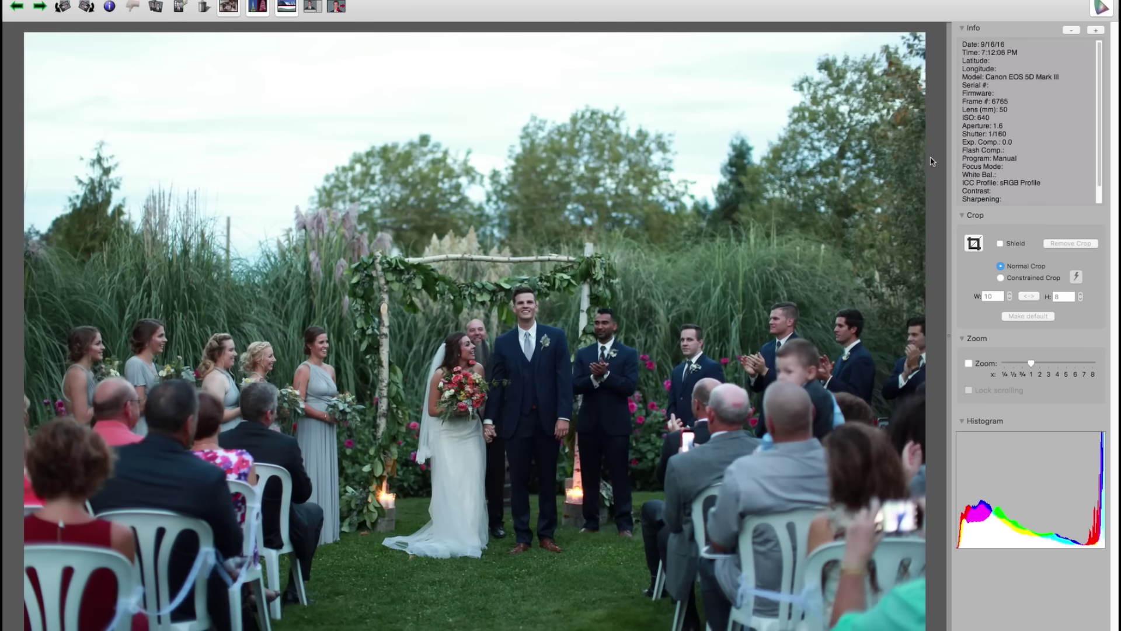
pyautogui.press('Right')
# Go through the recessional photos and the couple under the trees to the adventure sign shot
pyautogui.press('Right')
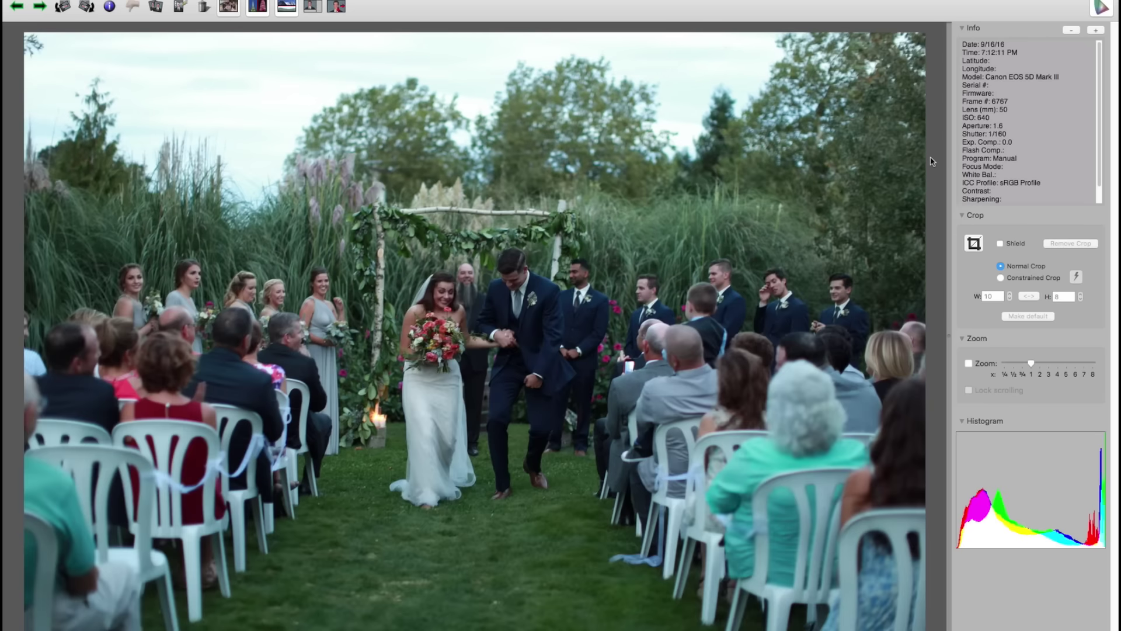
pyautogui.press('Right')
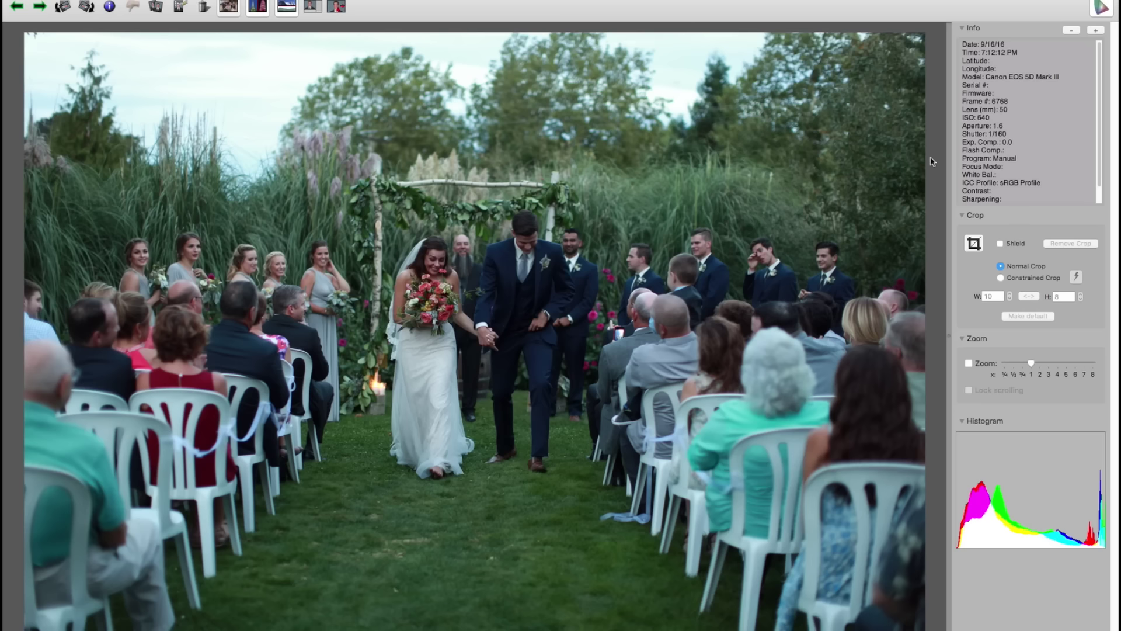
pyautogui.press('Right')
pyautogui.press('Right')
pyautogui.press('Right')
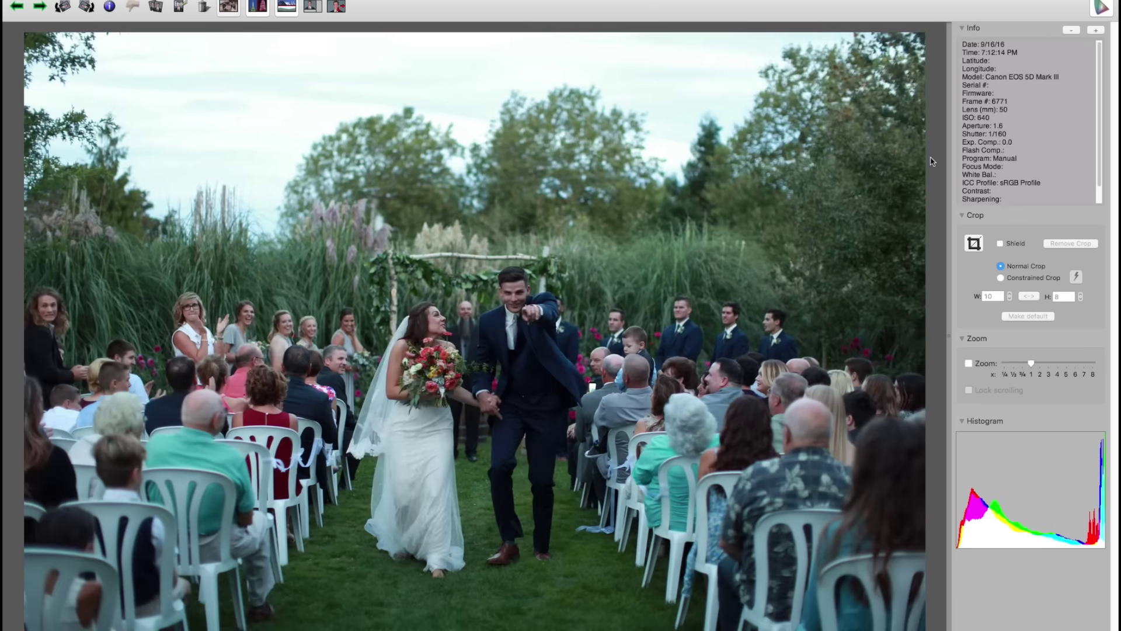
pyautogui.press('Right')
pyautogui.press('Right')
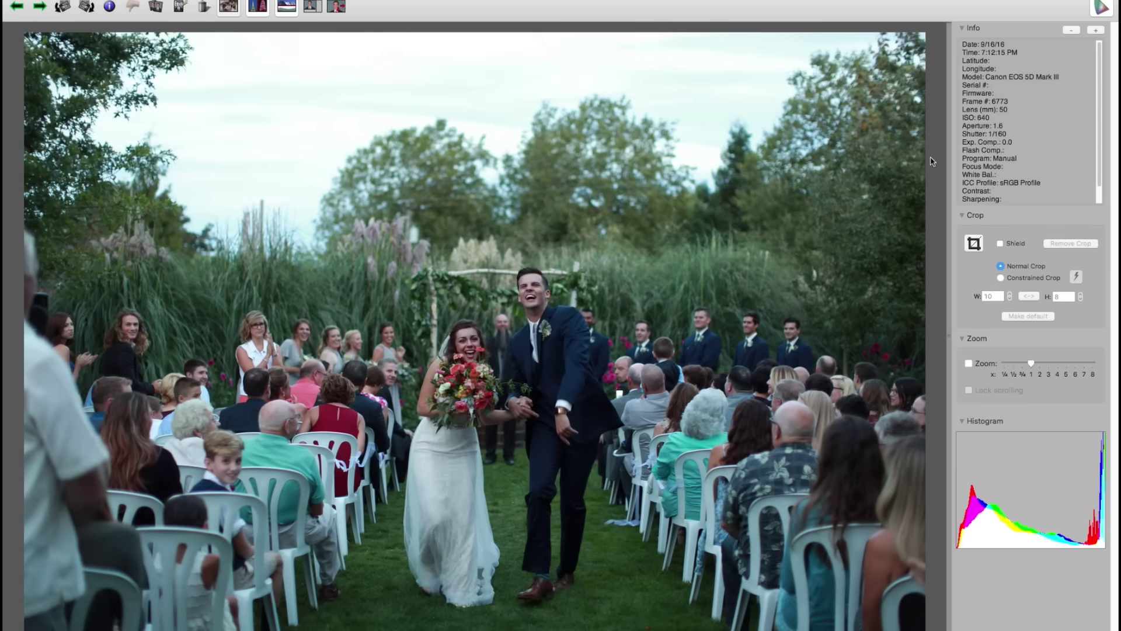
pyautogui.press('Right')
pyautogui.press('Right')
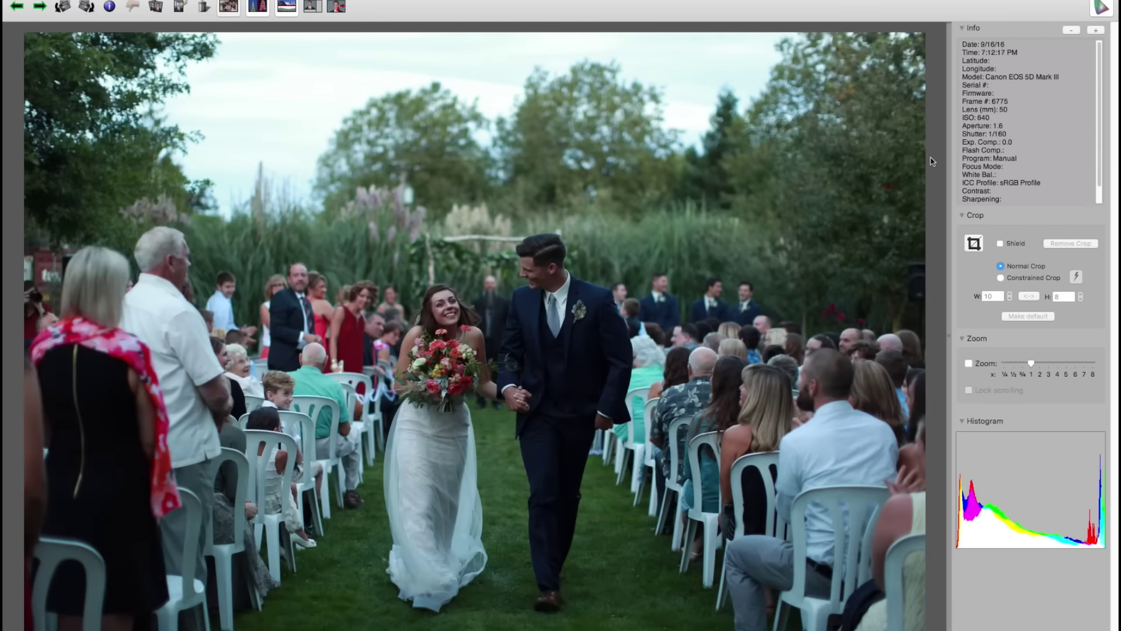
pyautogui.press('Right')
pyautogui.press('Right')
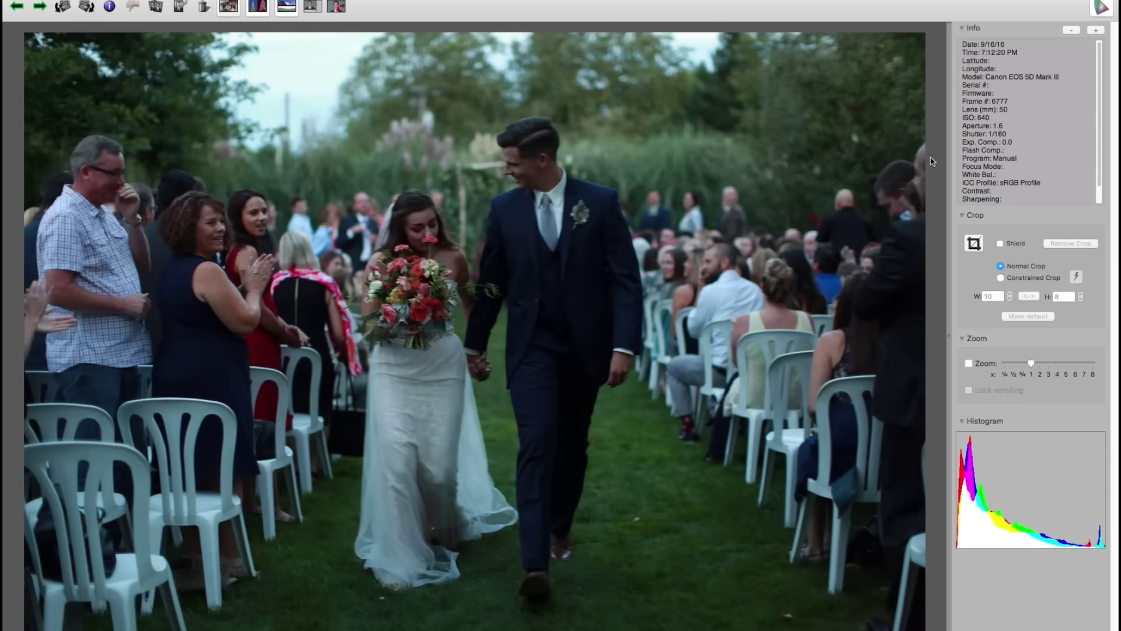
pyautogui.press('Right')
pyautogui.press('Right')
pyautogui.press('Right')
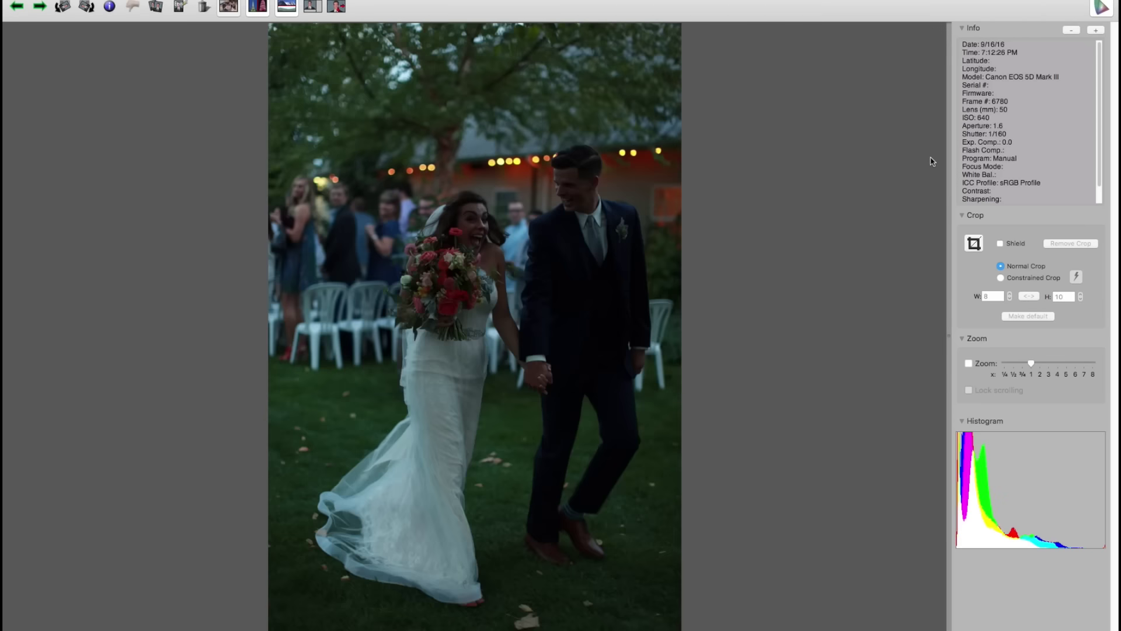
pyautogui.press('Right')
pyautogui.press('Right')
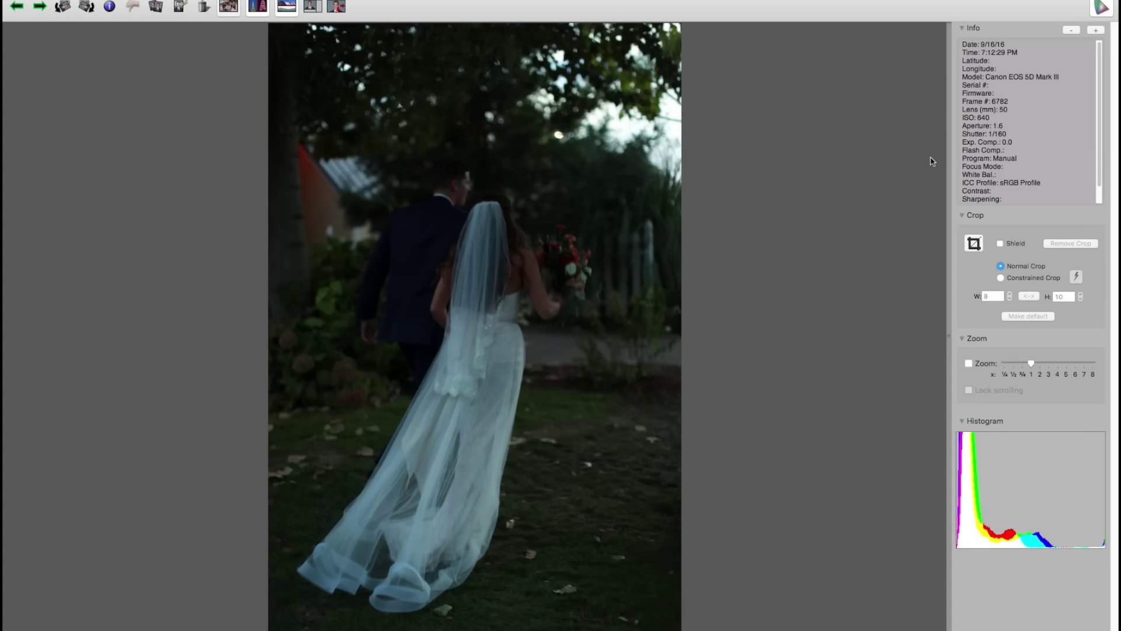
pyautogui.press('Left')
pyautogui.press('Right')
pyautogui.press('Right')
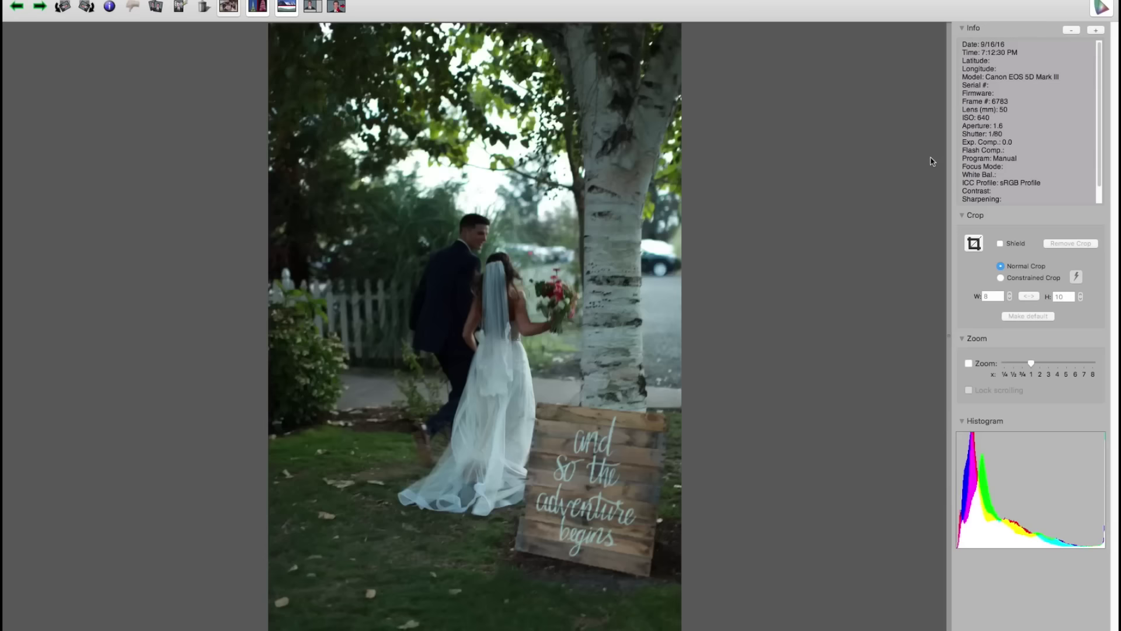
pyautogui.press('Right')
# Step through the field and grass-path portraits to frame 6806, the couple kissing in tall grass
pyautogui.press('Right')
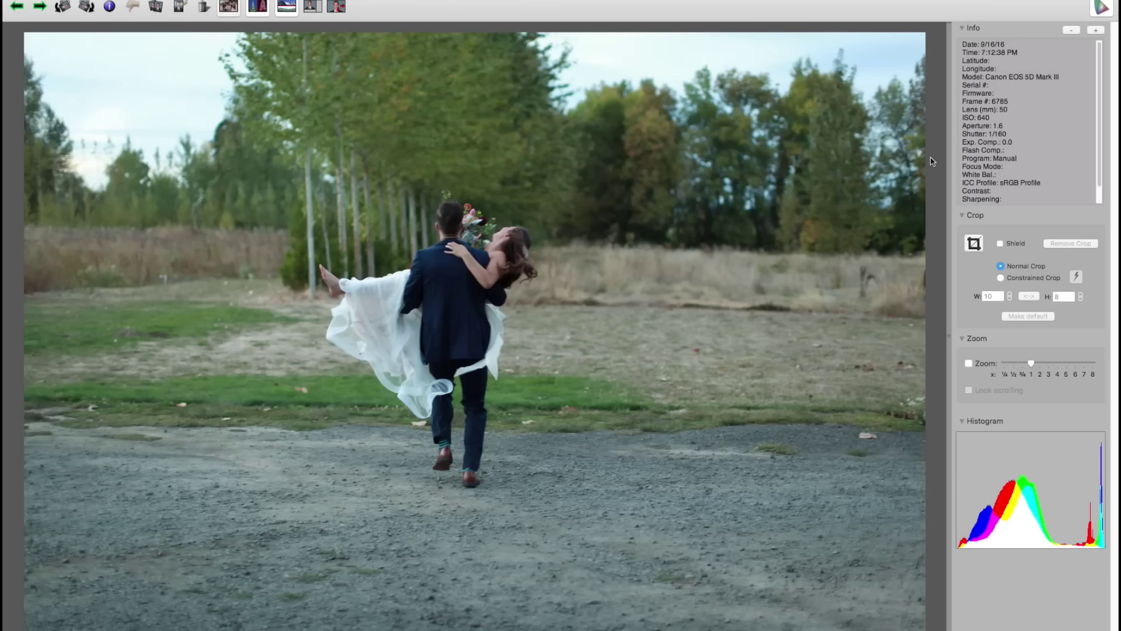
pyautogui.press('Right')
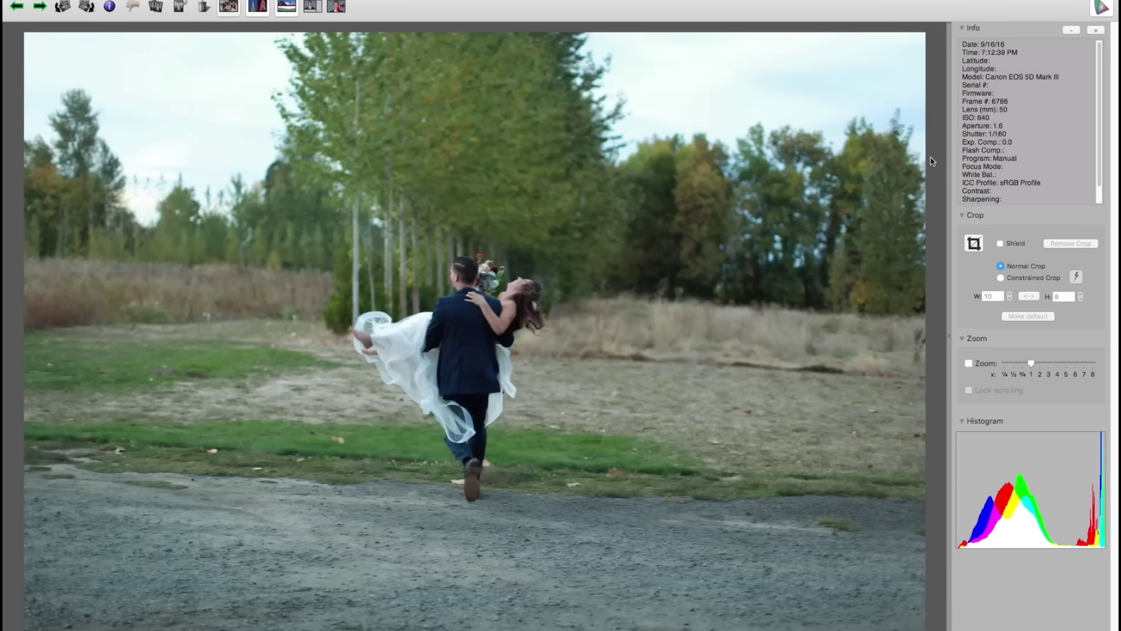
pyautogui.press('Right')
pyautogui.press('Right')
pyautogui.press('Right')
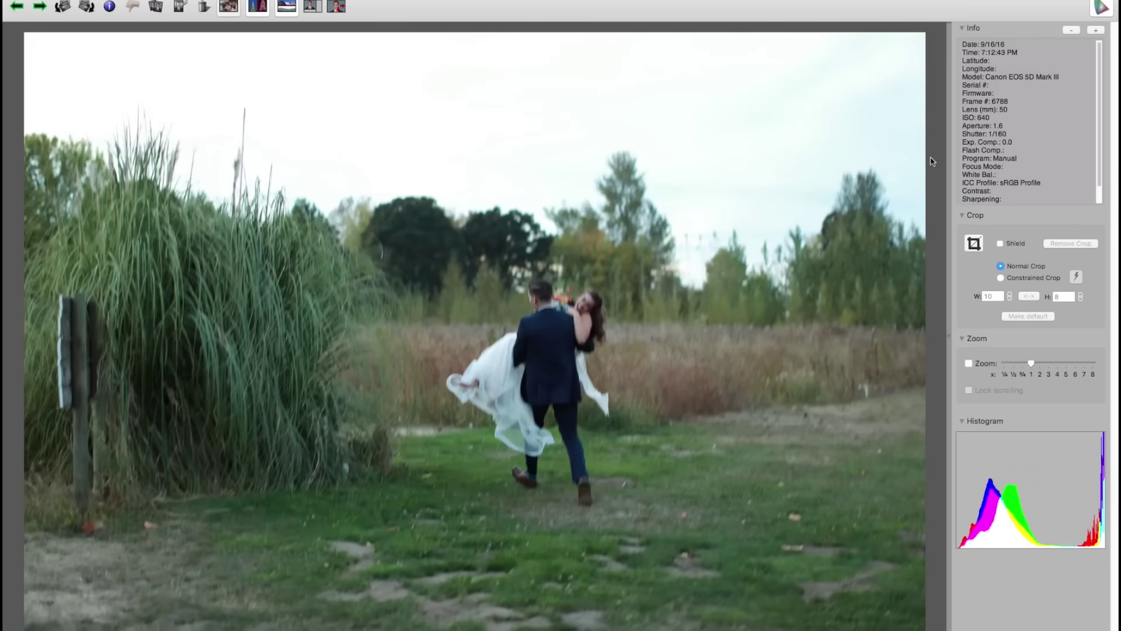
pyautogui.press('Right')
pyautogui.press('Right')
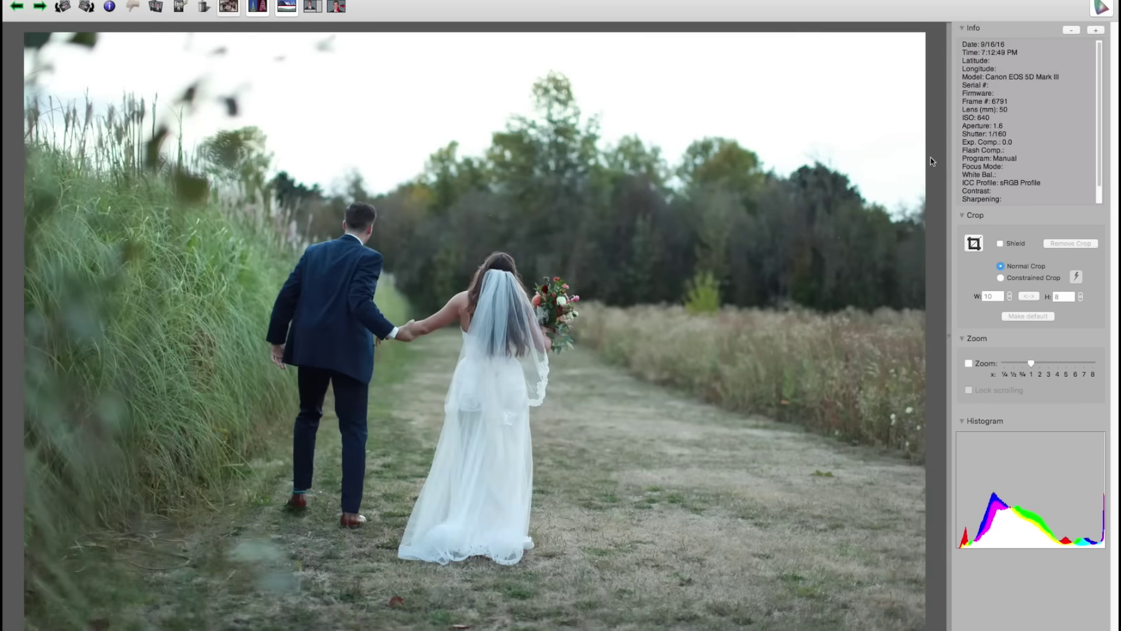
pyautogui.press('Right')
pyautogui.press('Right')
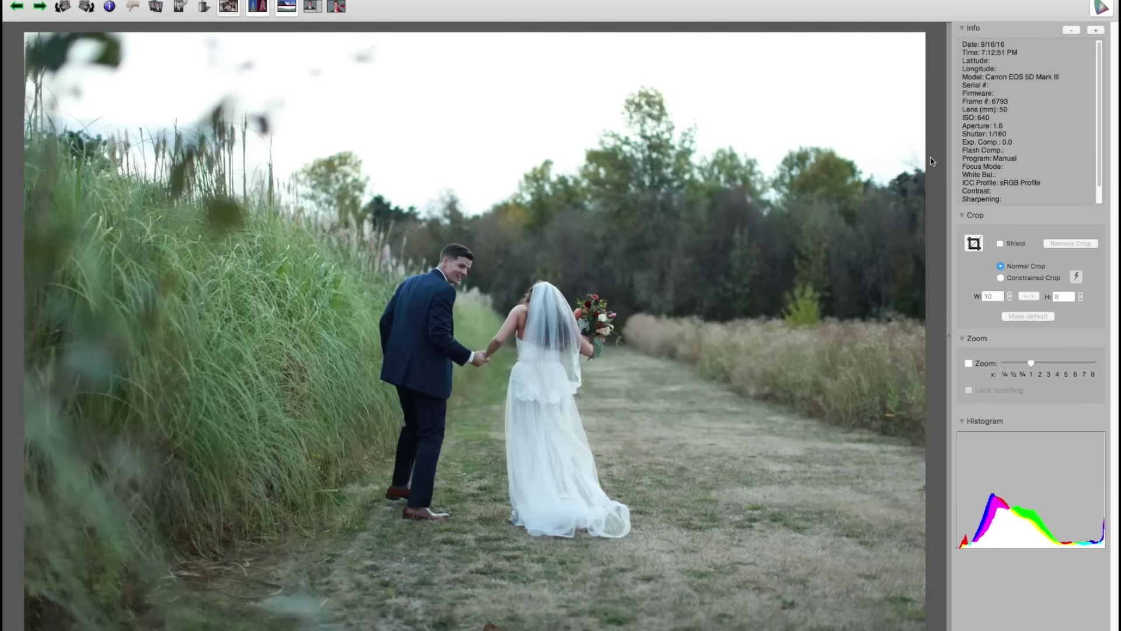
pyautogui.press('Right')
pyautogui.press('Right')
pyautogui.press('Right')
pyautogui.press('Right')
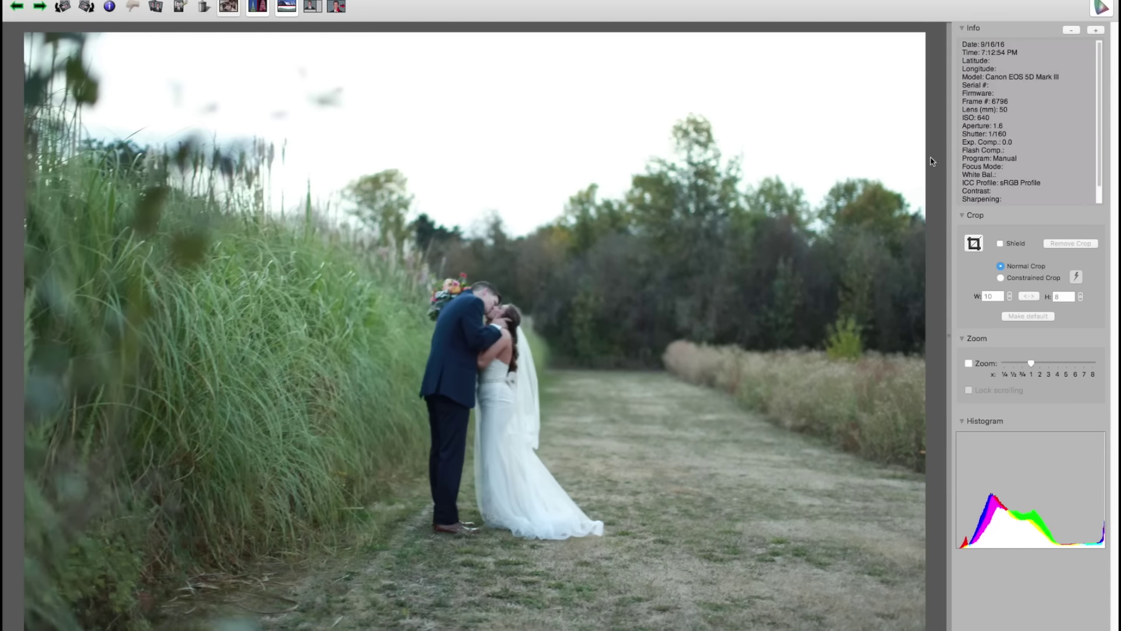
pyautogui.press('Right')
pyautogui.press('Right')
pyautogui.press('Right')
pyautogui.press('Right')
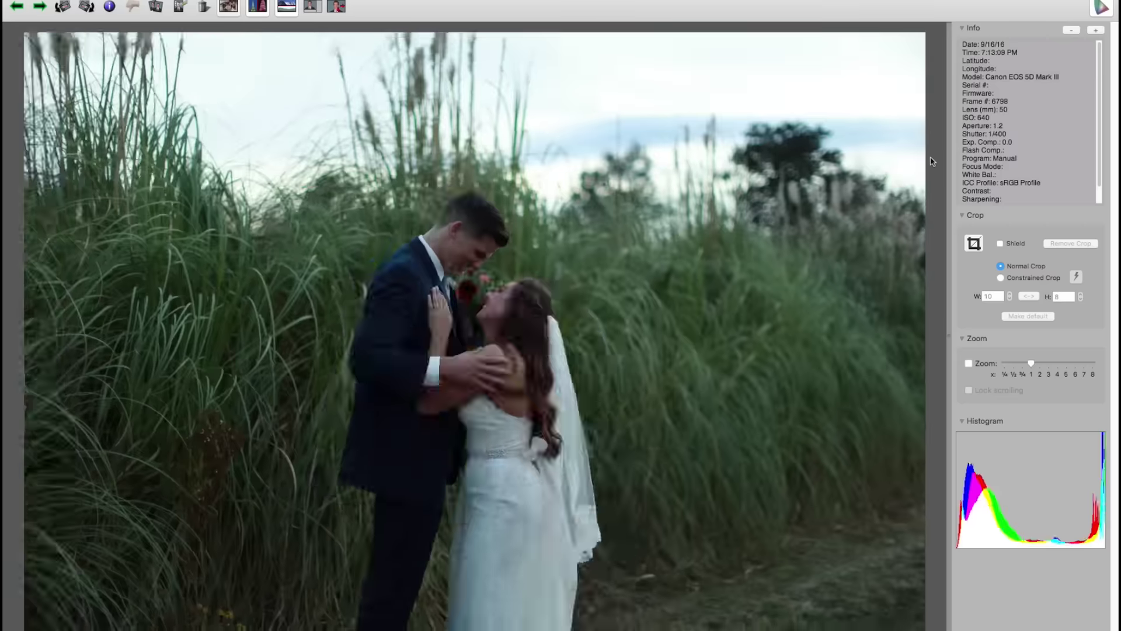
pyautogui.press('Right')
pyautogui.press('Right')
pyautogui.press('Right')
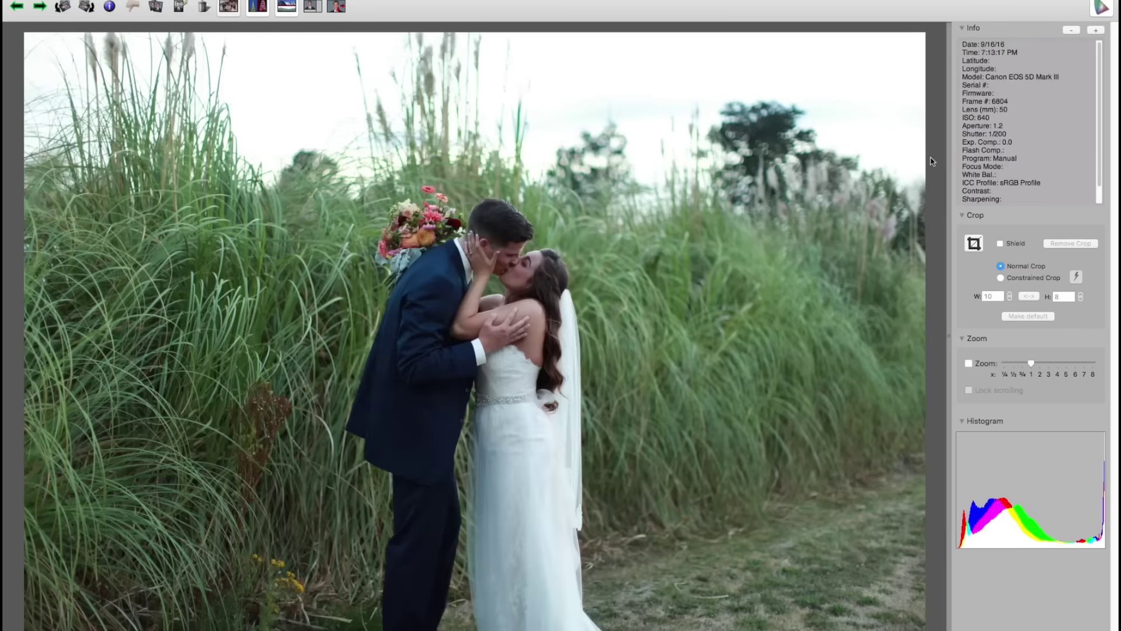
pyautogui.press('Right')
pyautogui.press('Right')
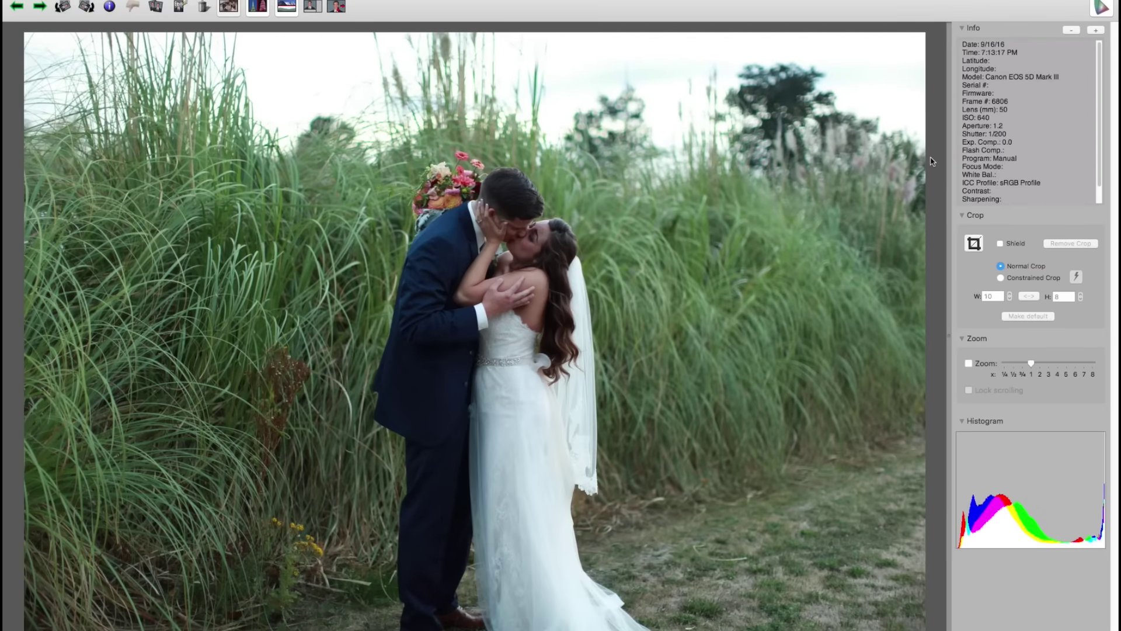
pyautogui.press('Right')
pyautogui.press('Right')
pyautogui.press('Right')
pyautogui.press('Right')
pyautogui.press('Right')
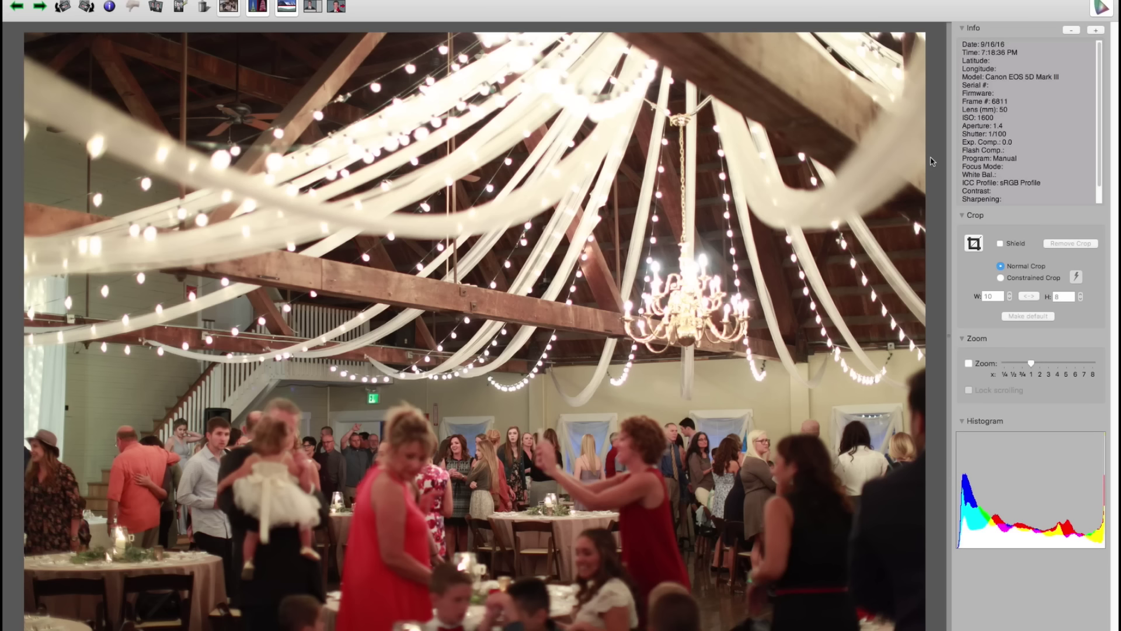
# Highlight the Shutter value in the Info panel, then browse the hall, cake table and buffet close-up
pyautogui.press('Right')
pyautogui.press('Right')
pyautogui.press('Right')
pyautogui.press('Right')
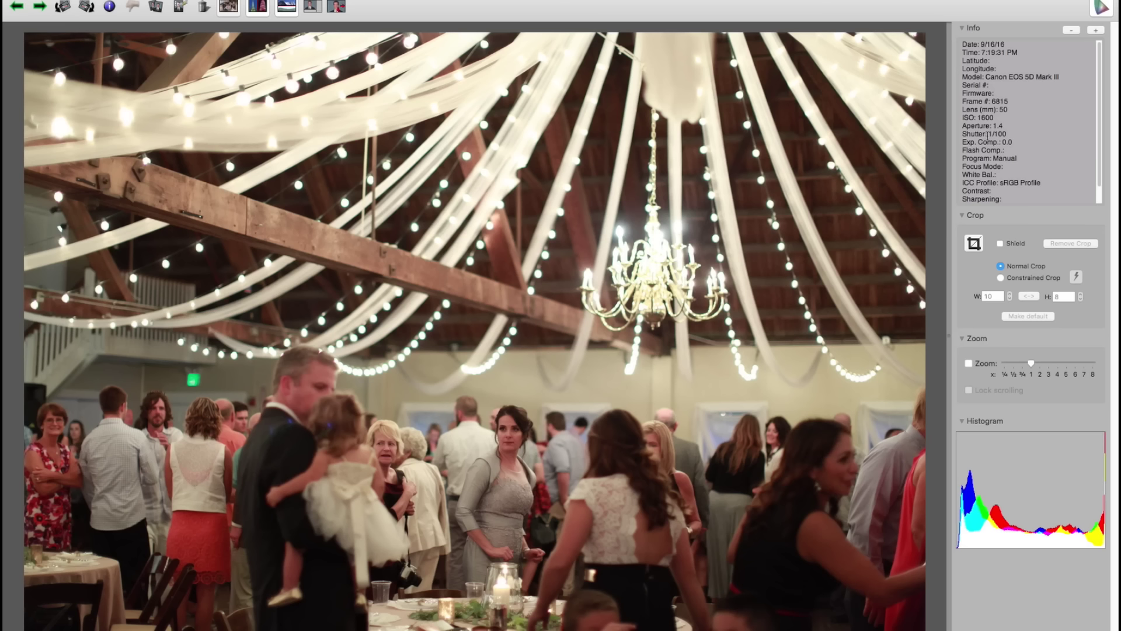
pyautogui.moveTo(992, 134); pyautogui.dragTo(1014, 135)
pyautogui.press('Right')
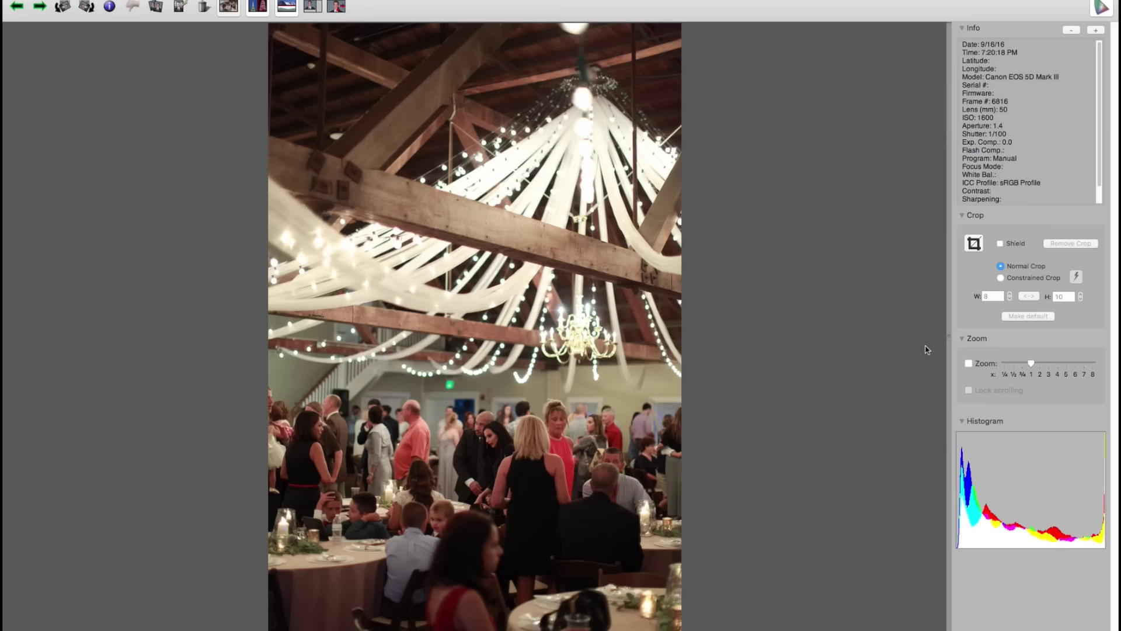
pyautogui.press('Right')
pyautogui.press('Right')
pyautogui.press('Right')
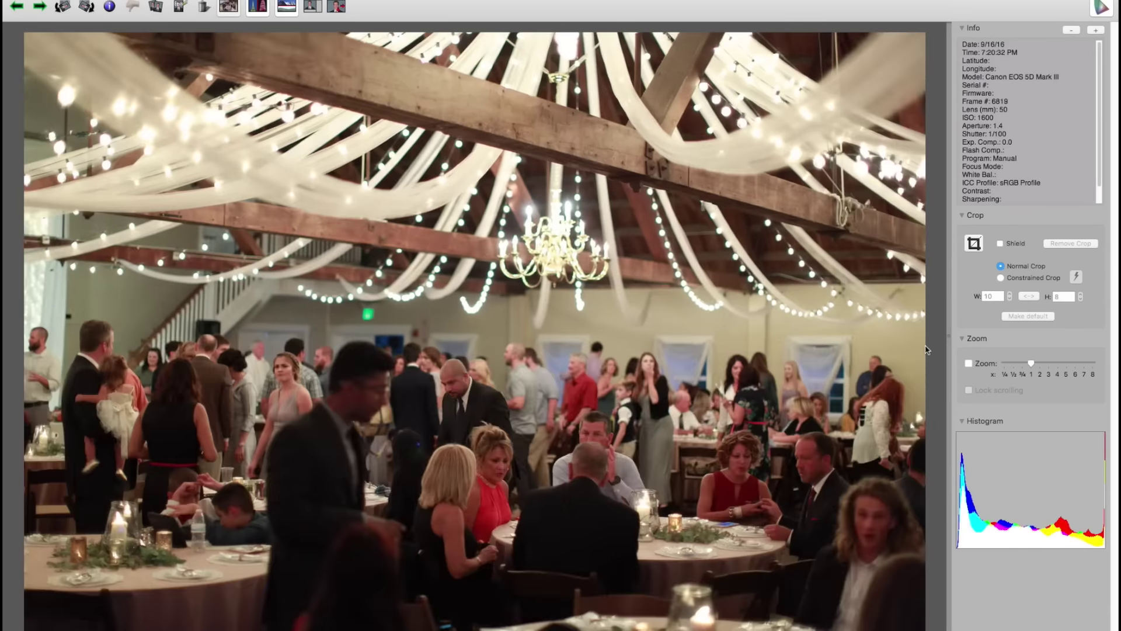
pyautogui.press('Right')
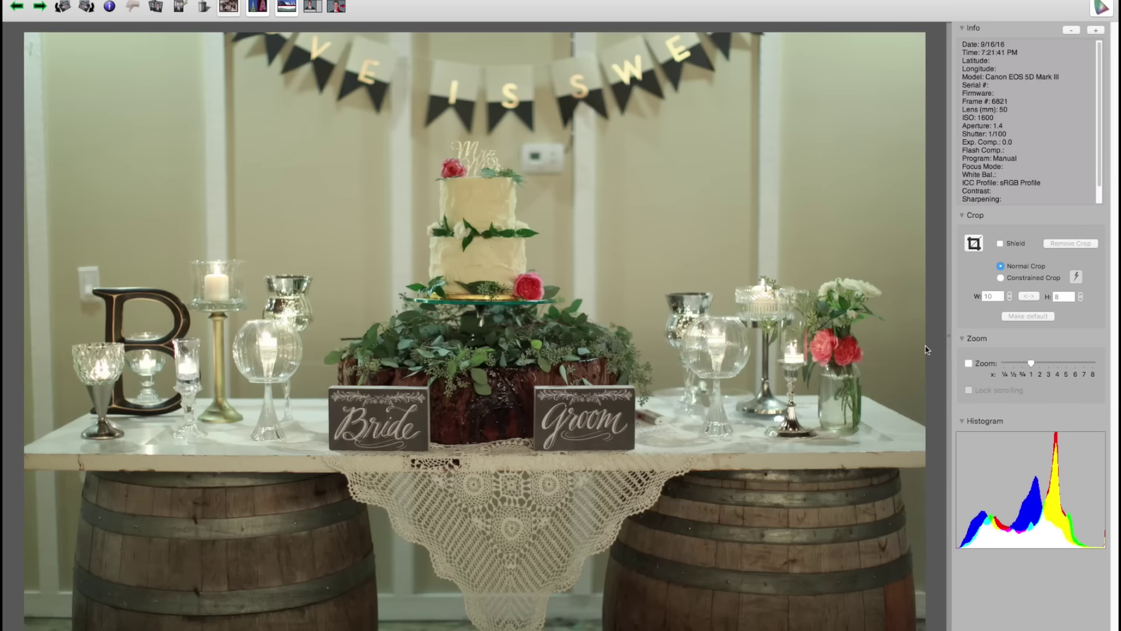
pyautogui.press('Right')
pyautogui.press('Right')
pyautogui.press('Right')
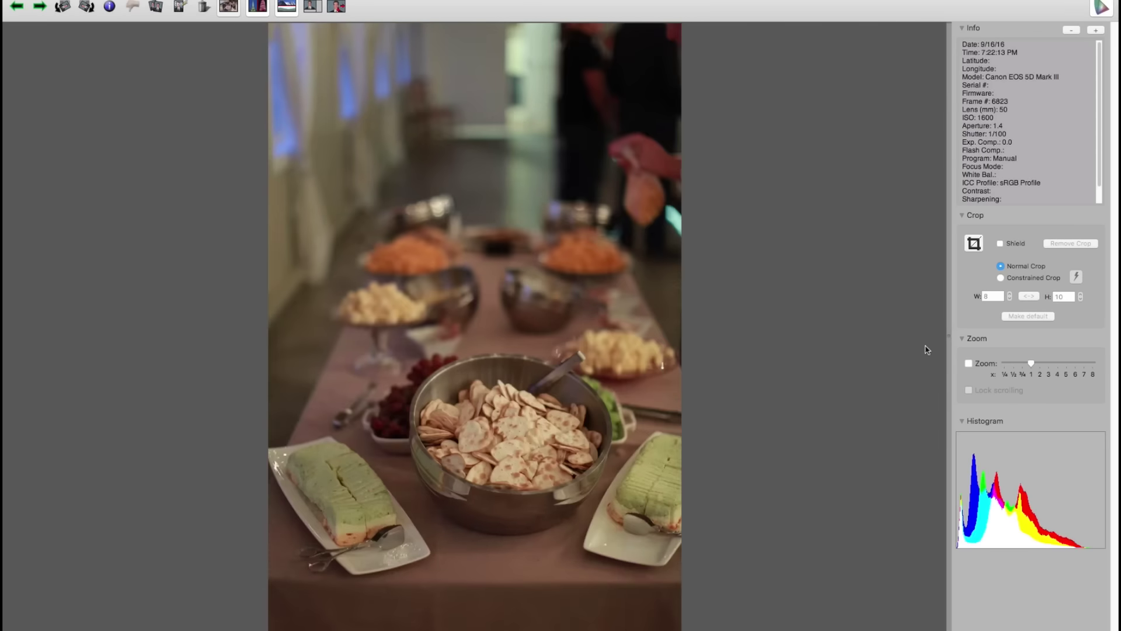
pyautogui.press('Right')
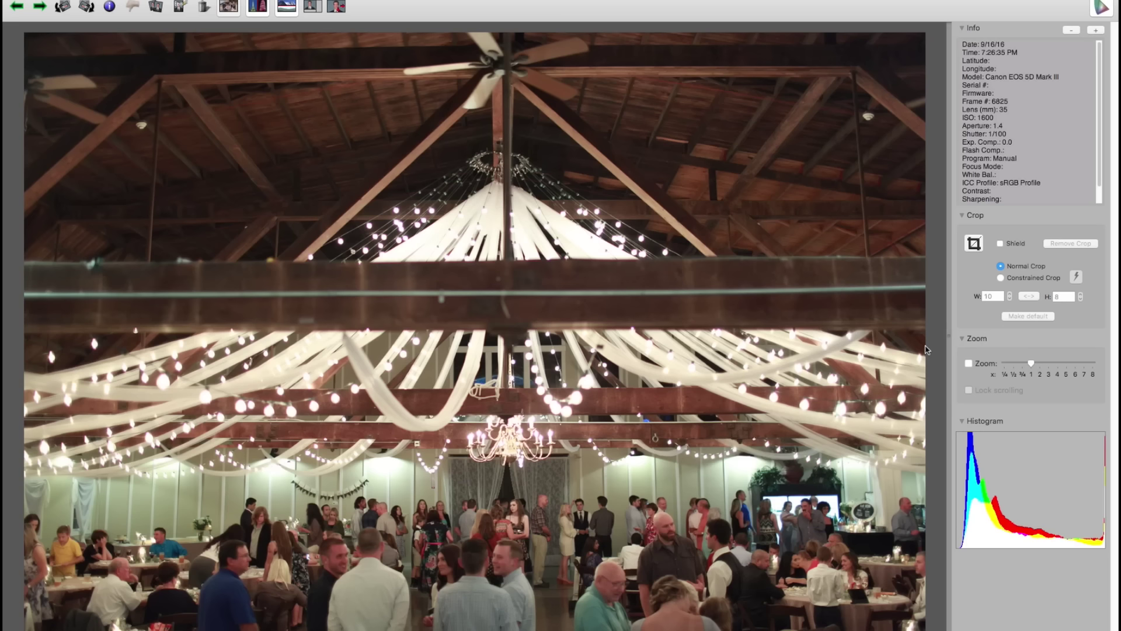
# Go through the wide hall shots and the buffet line photos
pyautogui.press('Right')
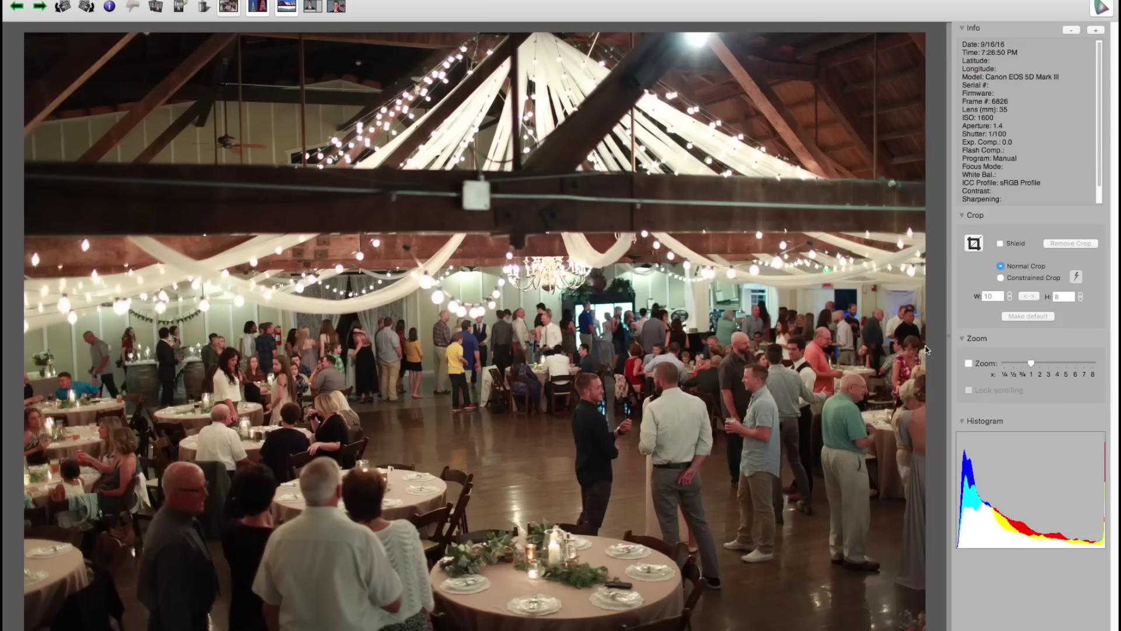
pyautogui.press('Right')
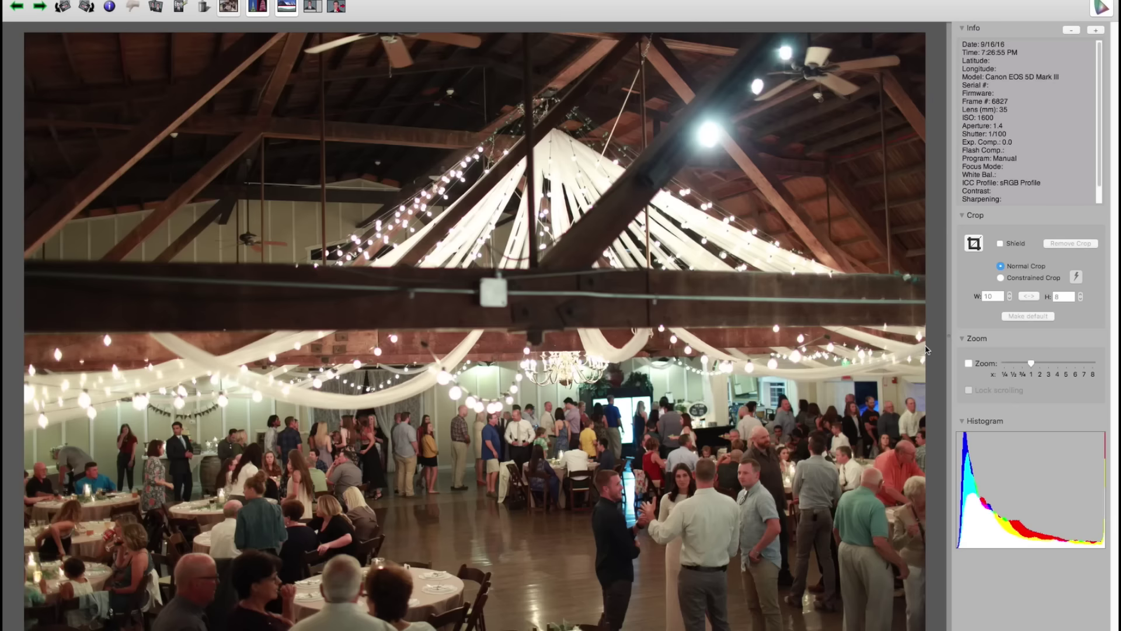
pyautogui.press('Right')
pyautogui.press('Right')
pyautogui.press('Left')
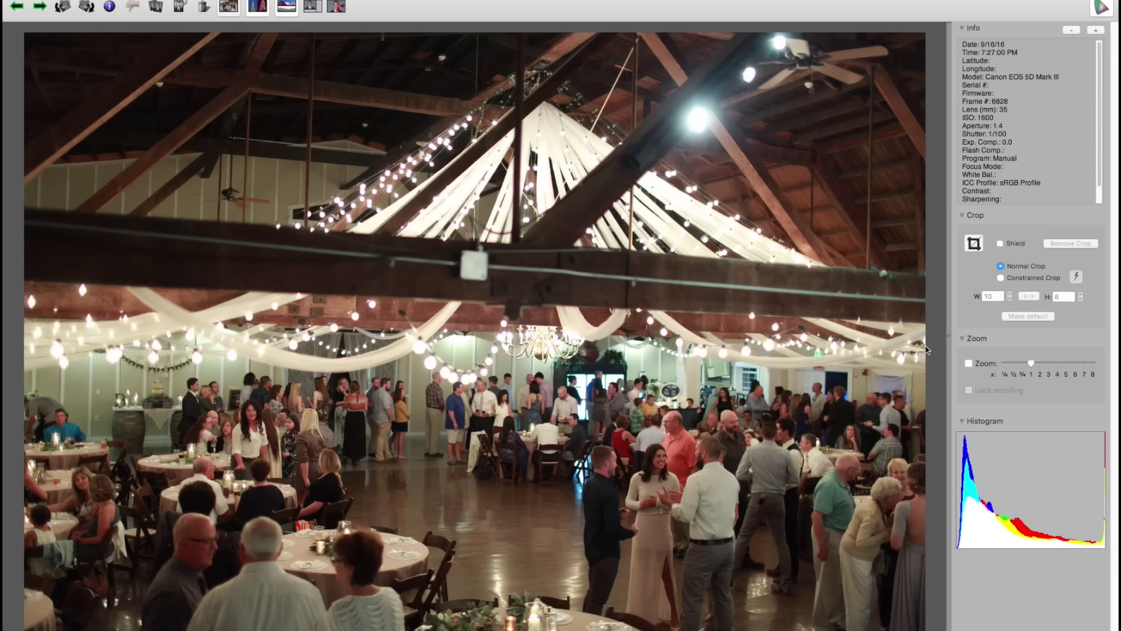
pyautogui.press('Right')
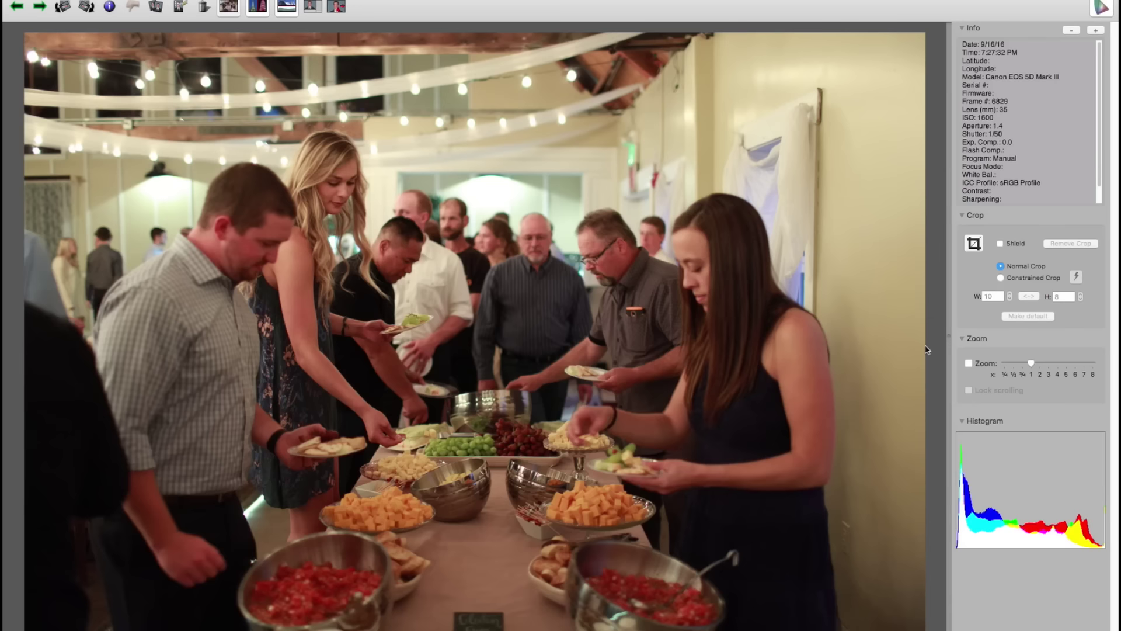
pyautogui.press('Right')
pyautogui.press('Right')
pyautogui.press('Right')
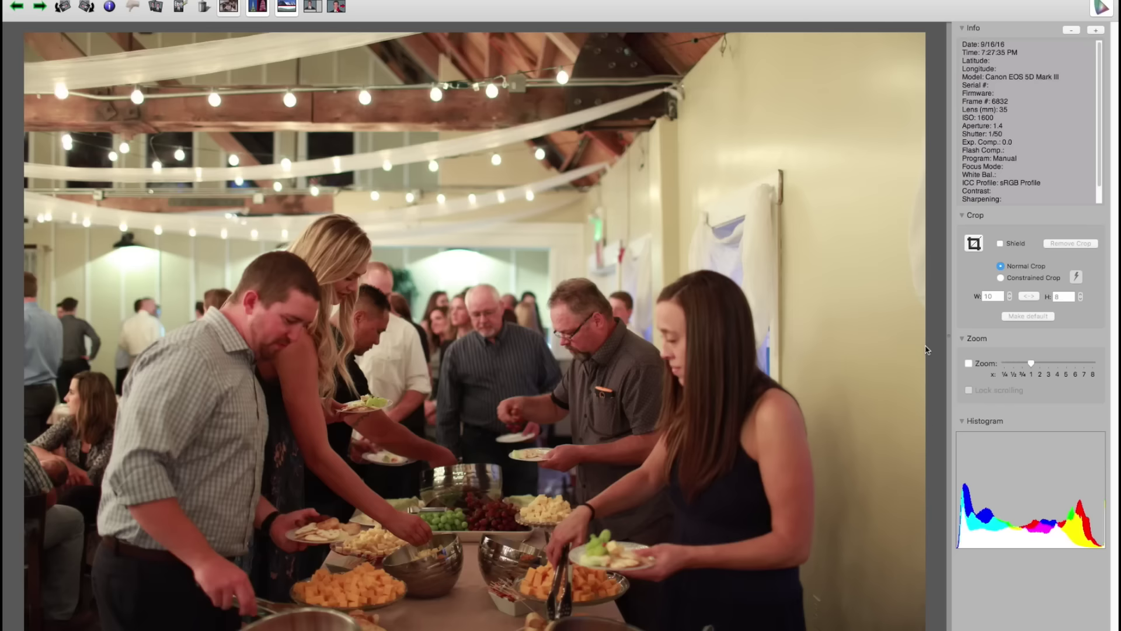
pyautogui.press('Right')
# Continue past the bar scene to frame 6837, the couple's hallway silhouette
pyautogui.press('Right')
pyautogui.press('Right')
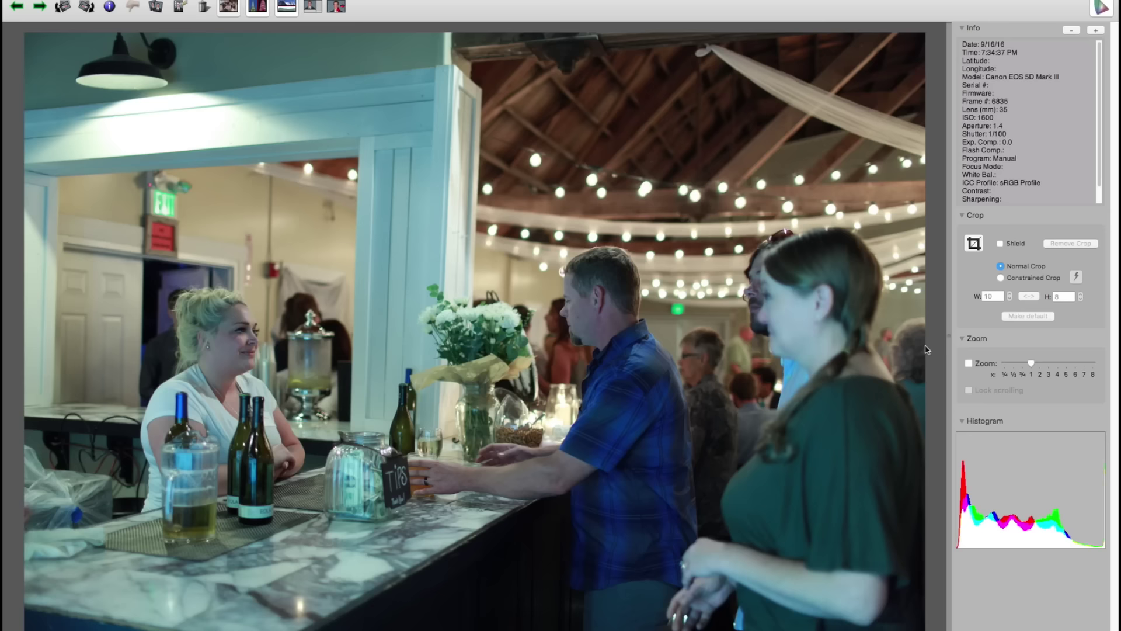
pyautogui.press('Right')
pyautogui.press('Right')
pyautogui.press('Left')
pyautogui.press('Left')
pyautogui.press('Right')
pyautogui.press('Left')
pyautogui.press('Right')
pyautogui.press('Right')
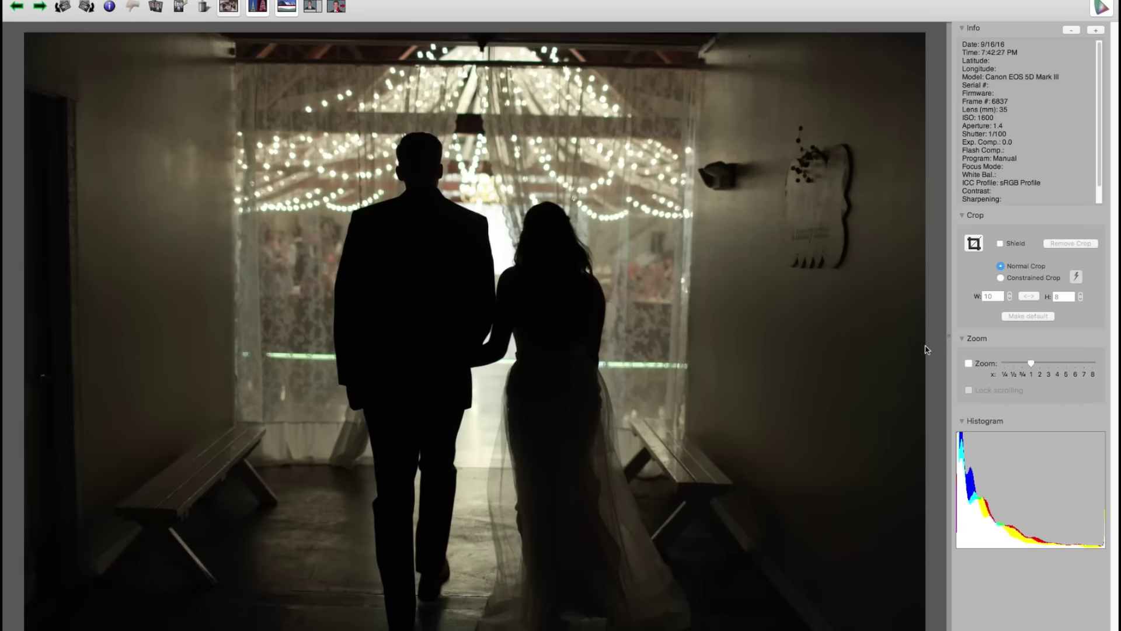
pyautogui.press('Right')
pyautogui.press('Right')
# Flip through the grand entrance photos to the couple on the dance floor
pyautogui.press('Right')
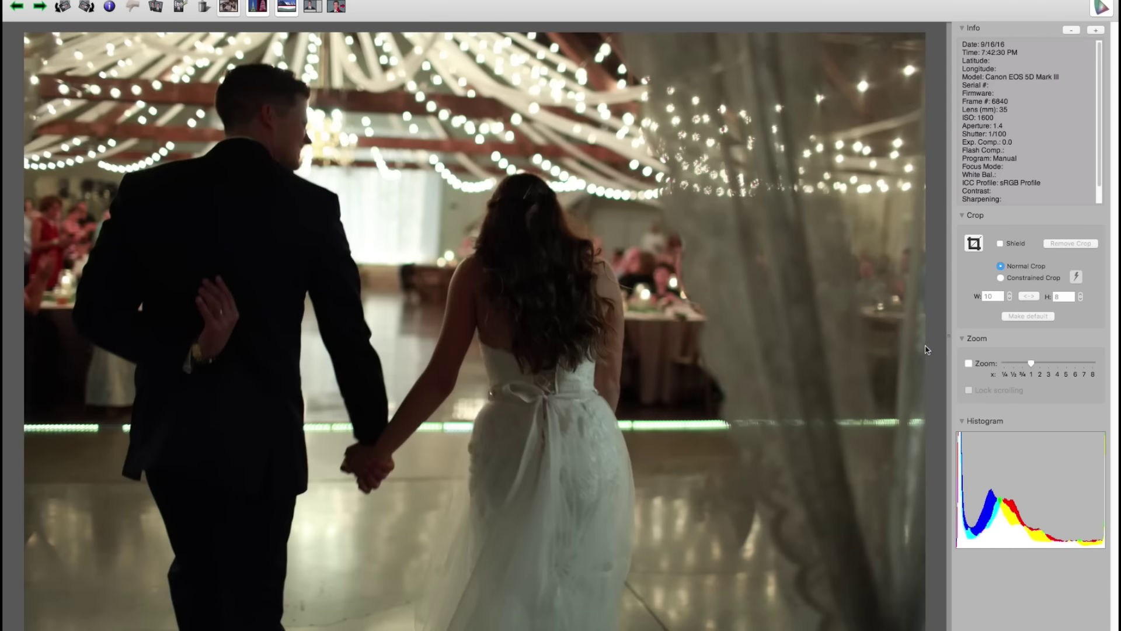
pyautogui.press('Right')
pyautogui.press('Right')
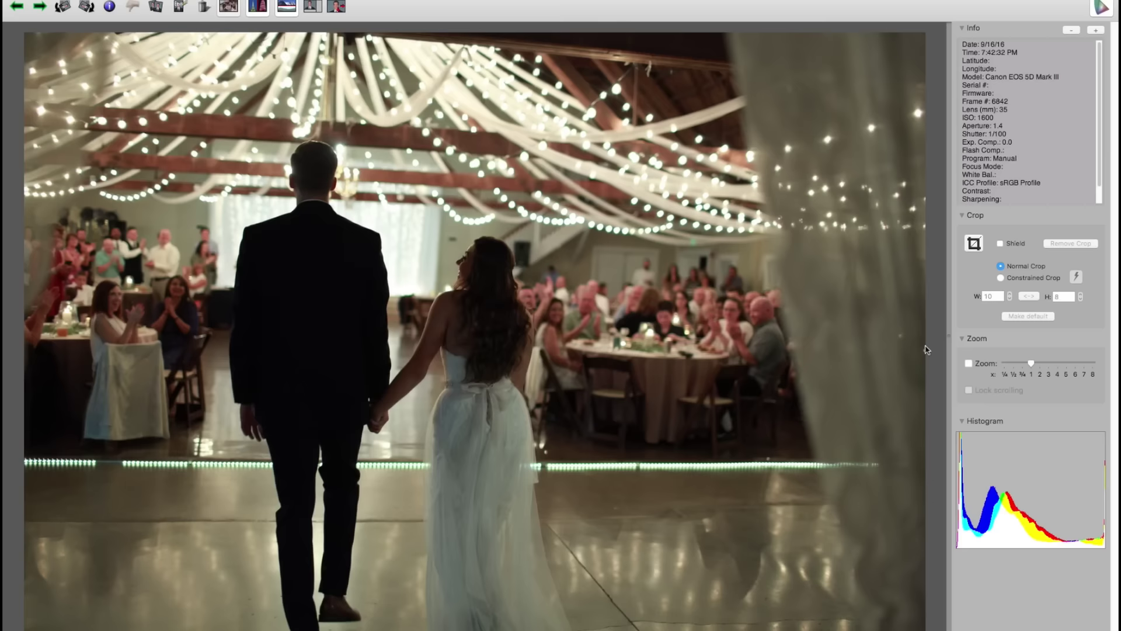
pyautogui.press('Right')
pyautogui.press('Right')
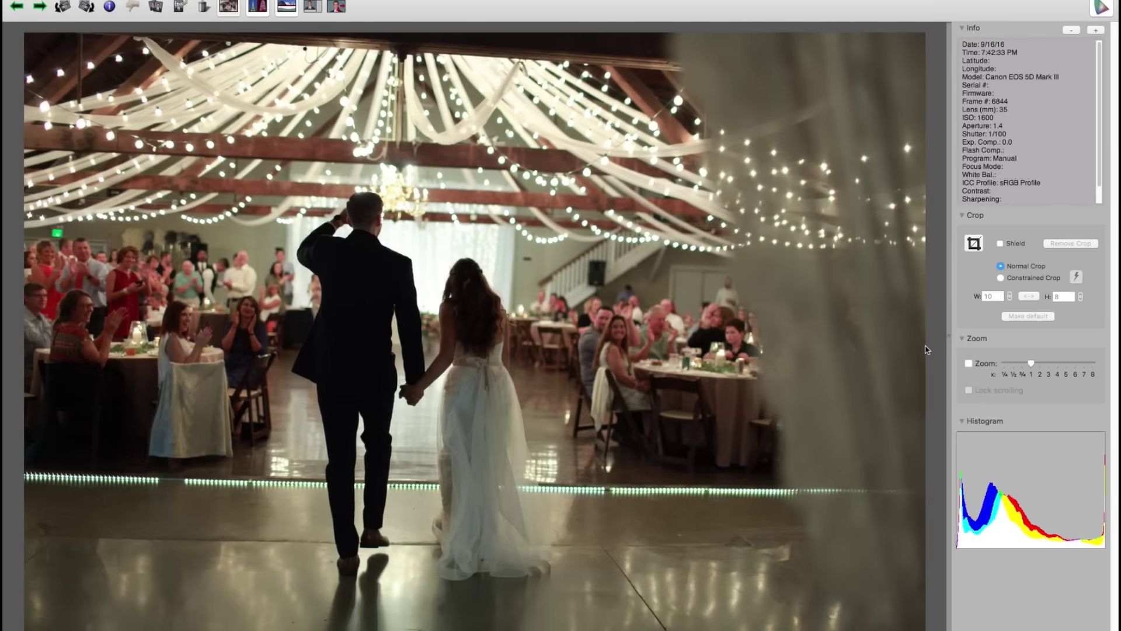
pyautogui.press('Right')
pyautogui.press('Right')
pyautogui.press('Right')
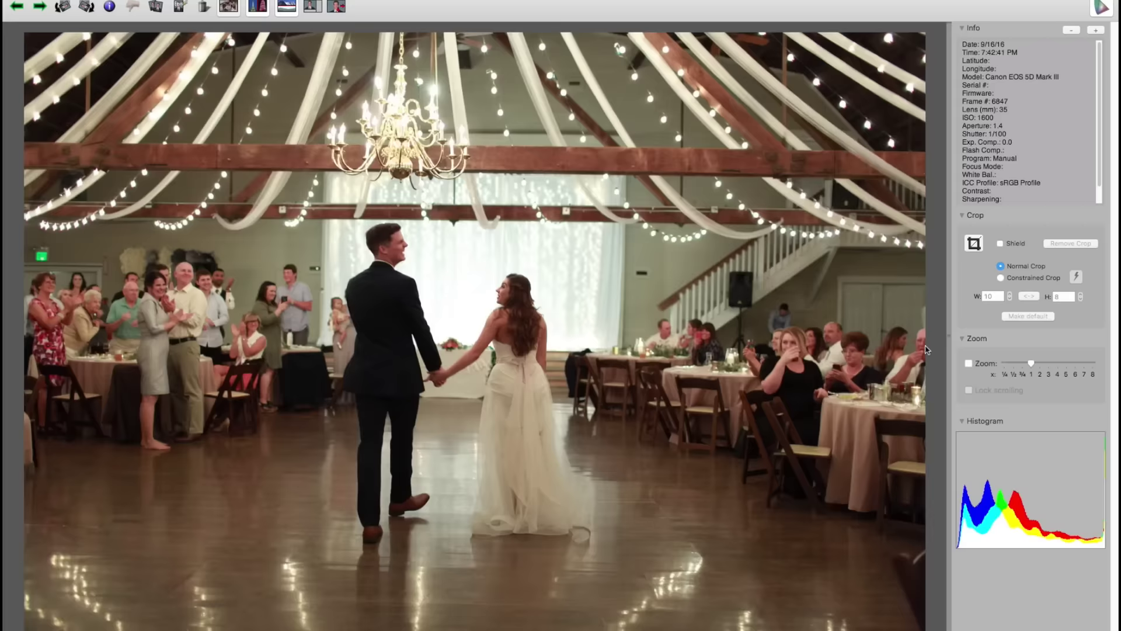
# Go back and forth through the clapping guests photos to frame 6853, the first dance
pyautogui.press('Right')
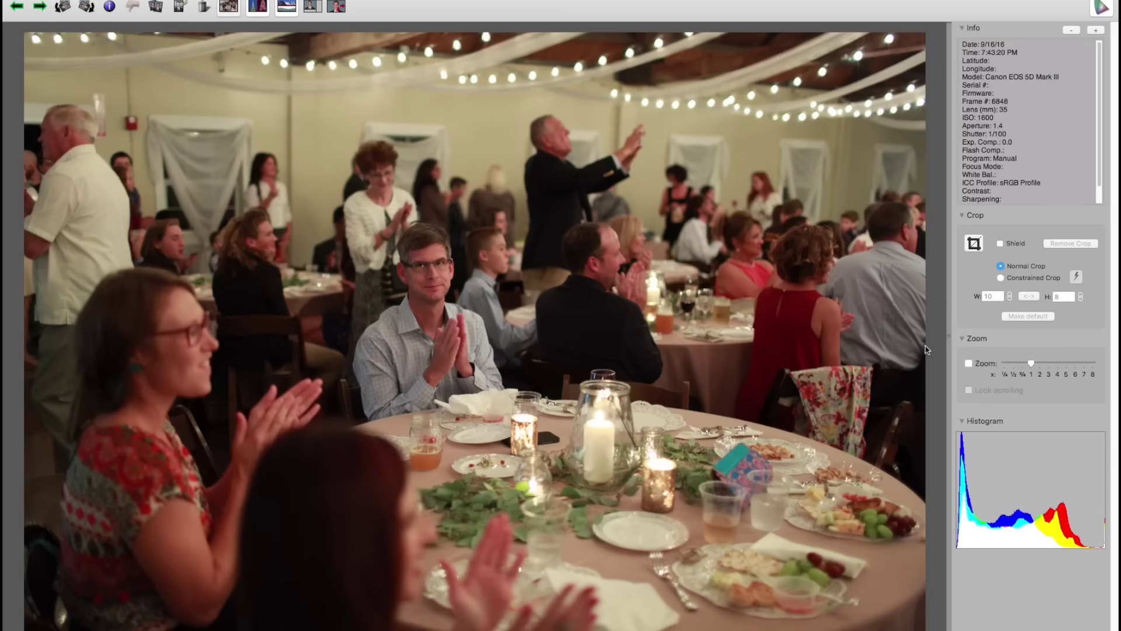
pyautogui.press('Right')
pyautogui.press('Left')
pyautogui.press('Right')
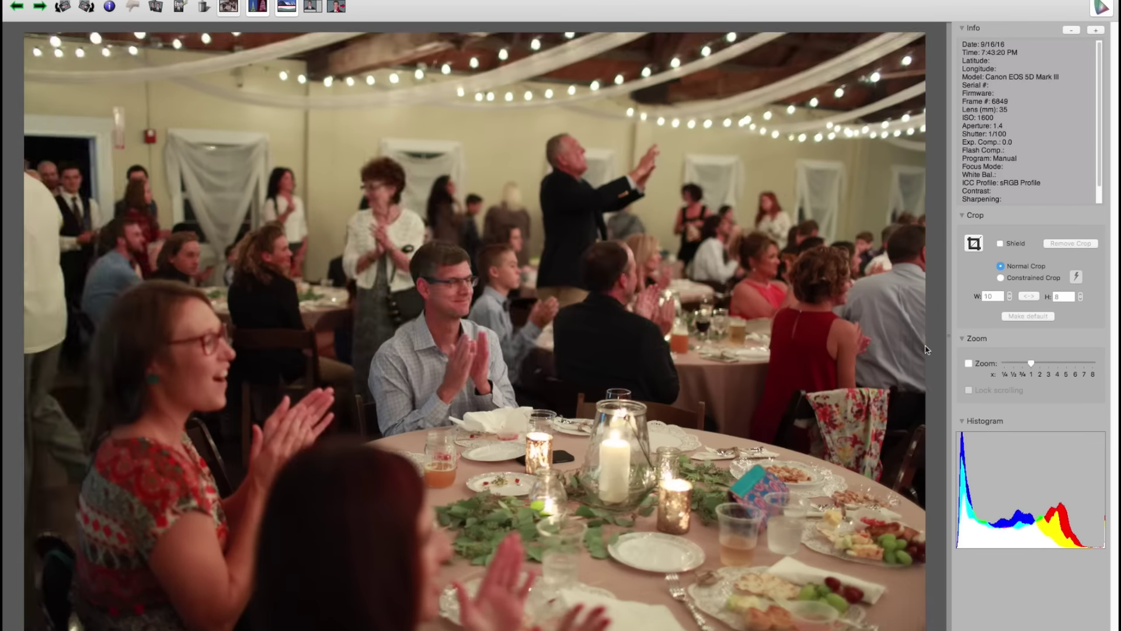
pyautogui.press('Right')
pyautogui.press('Right')
pyautogui.press('Left')
pyautogui.press('Right')
pyautogui.press('Right')
pyautogui.press('Right')
pyautogui.press('Right')
pyautogui.press('Left')
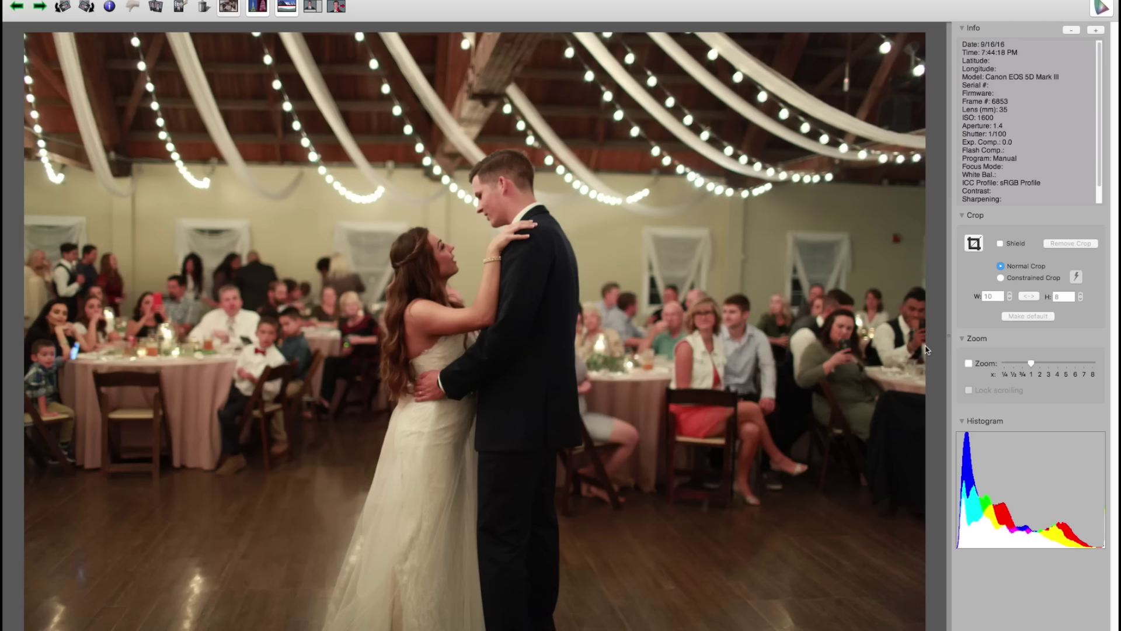
# Step through the first dance photos, revisiting the kiss on frame 6861 before moving on
pyautogui.press('Right')
pyautogui.press('Right')
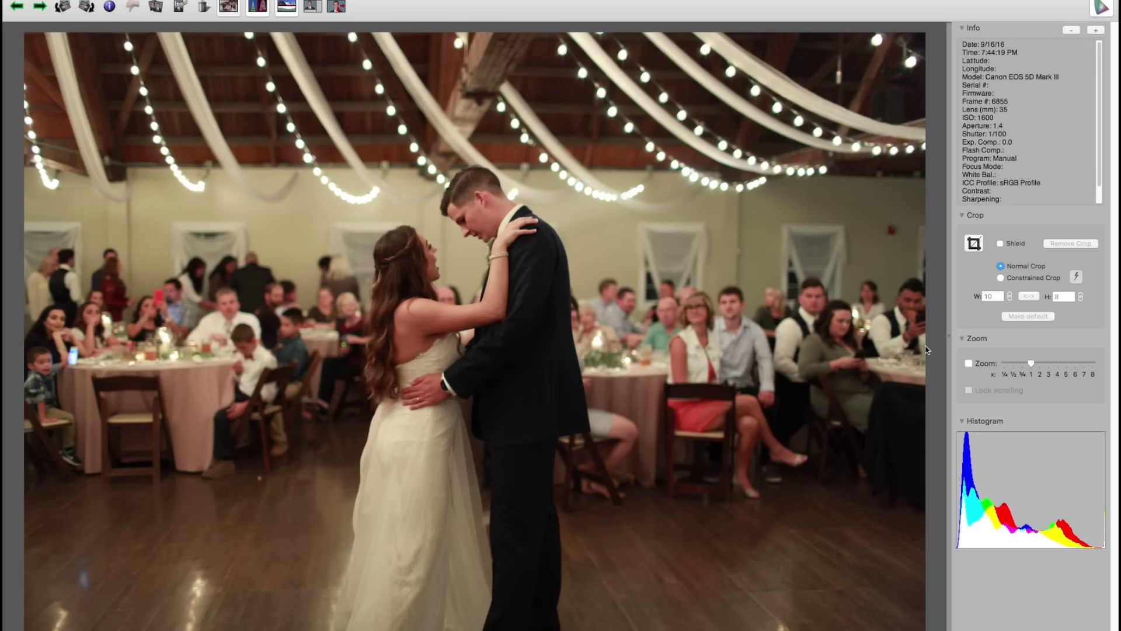
pyautogui.press('Right')
pyautogui.press('Right')
pyautogui.press('Right')
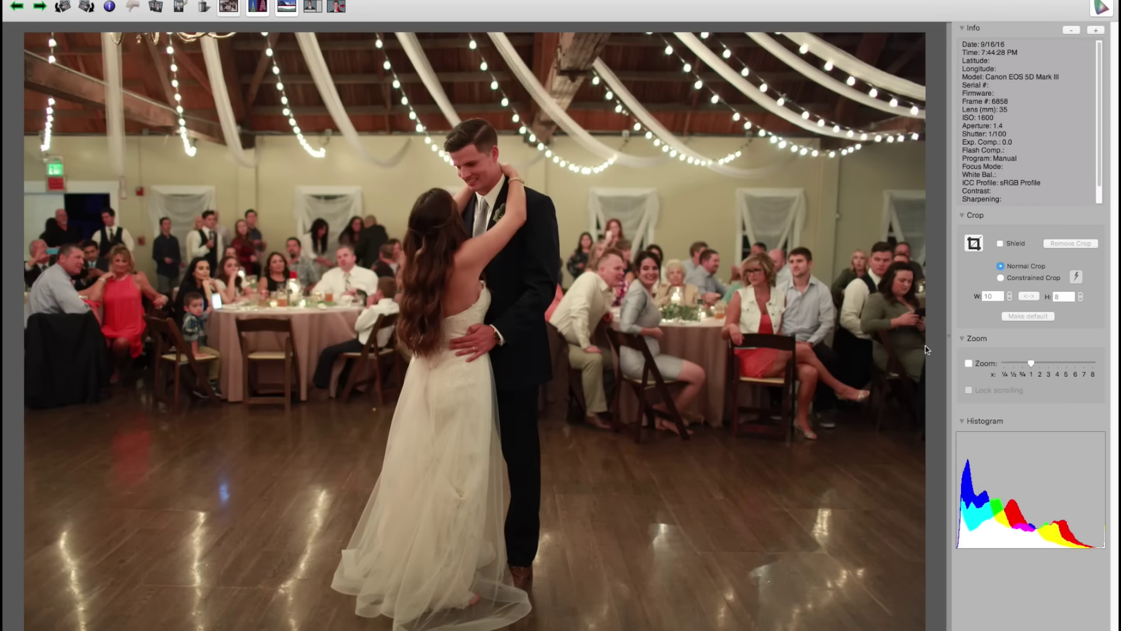
pyautogui.press('Right')
pyautogui.press('Right')
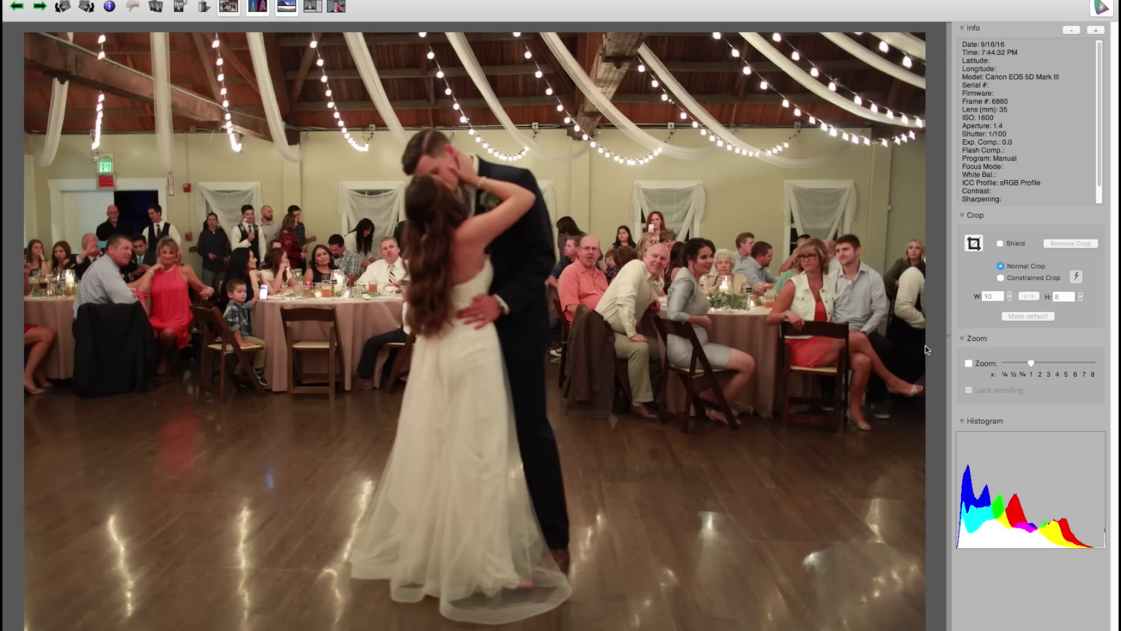
pyautogui.press('Right')
pyautogui.press('Left')
pyautogui.press('Right')
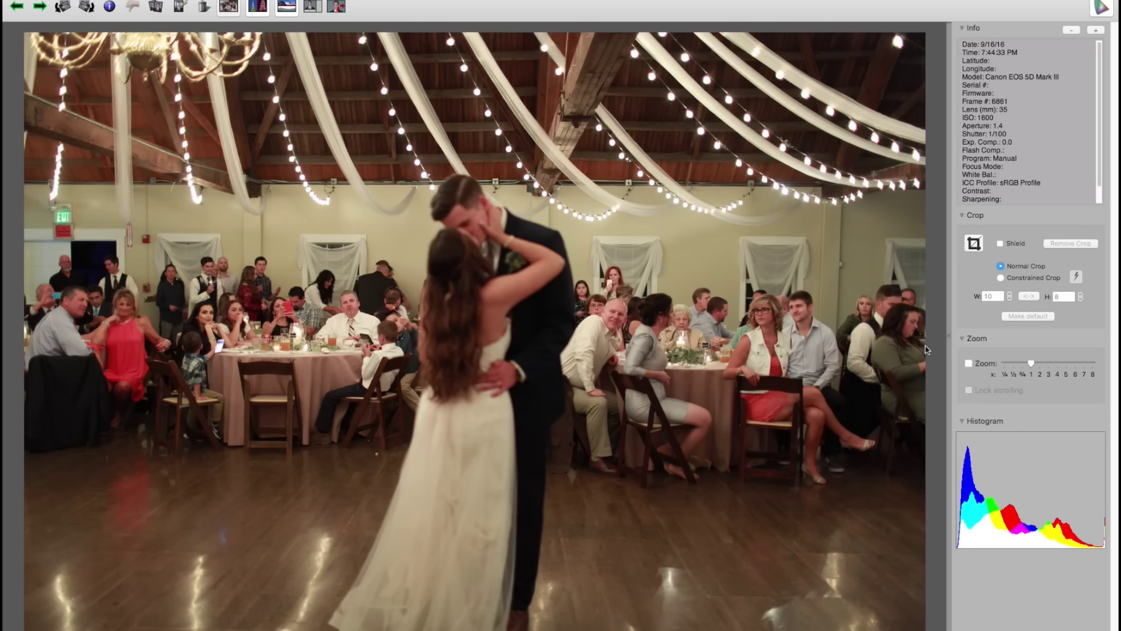
pyautogui.press('Right')
pyautogui.press('Right')
pyautogui.press('Right')
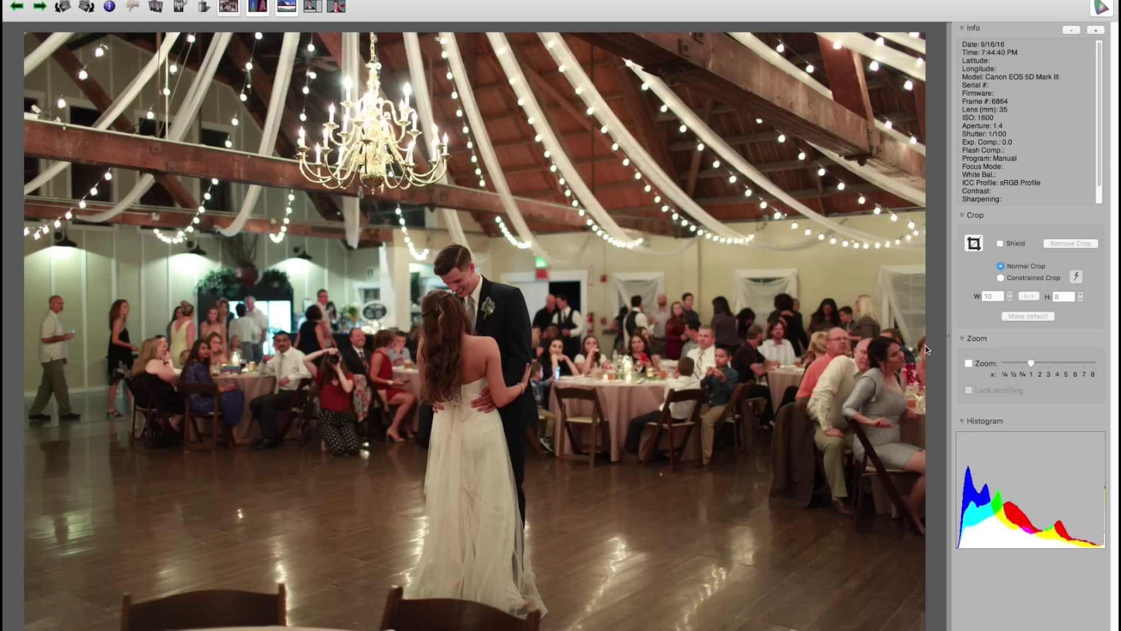
# Advance from frame 6866 through the twirl and playful dance moves to the kiss photo
pyautogui.press('Right')
pyautogui.press('Right')
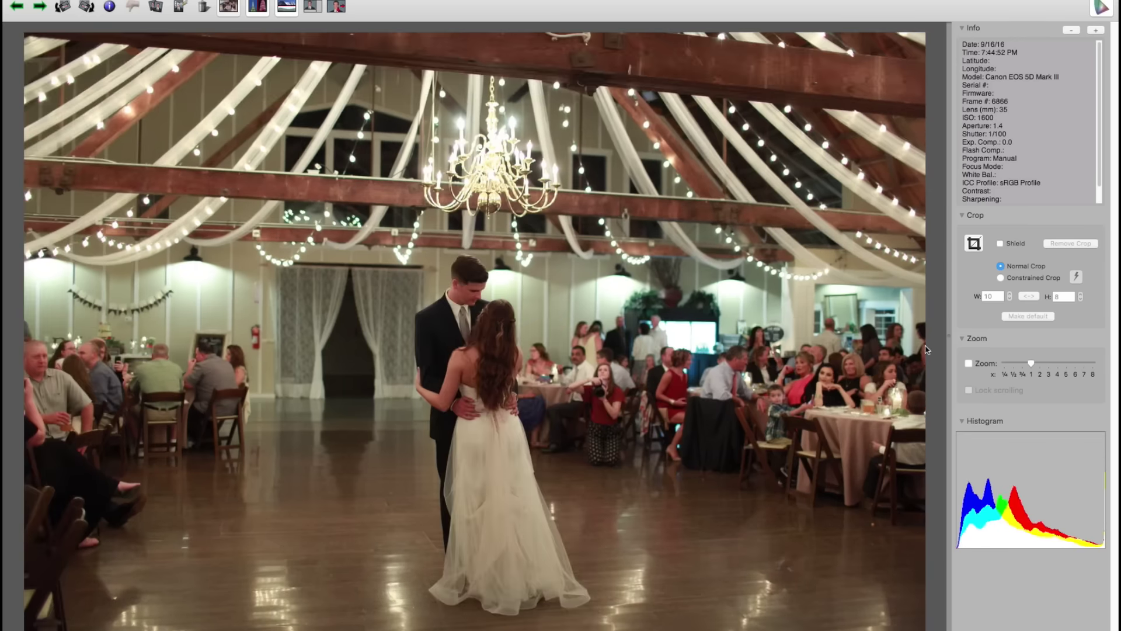
pyautogui.press('Right')
pyautogui.press('Right')
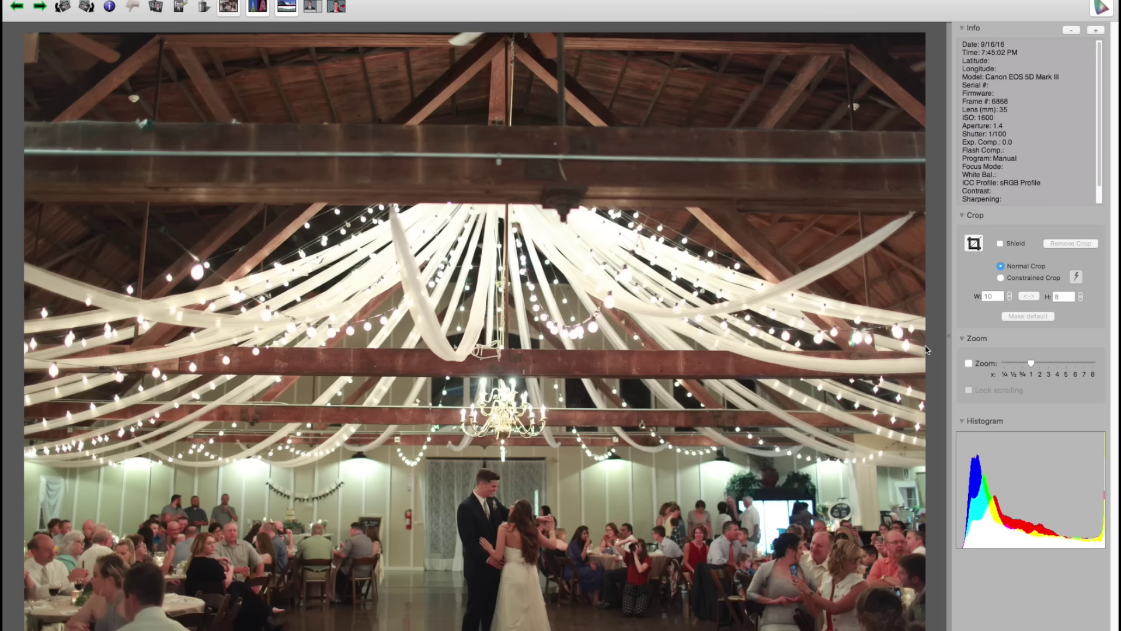
pyautogui.press('Right')
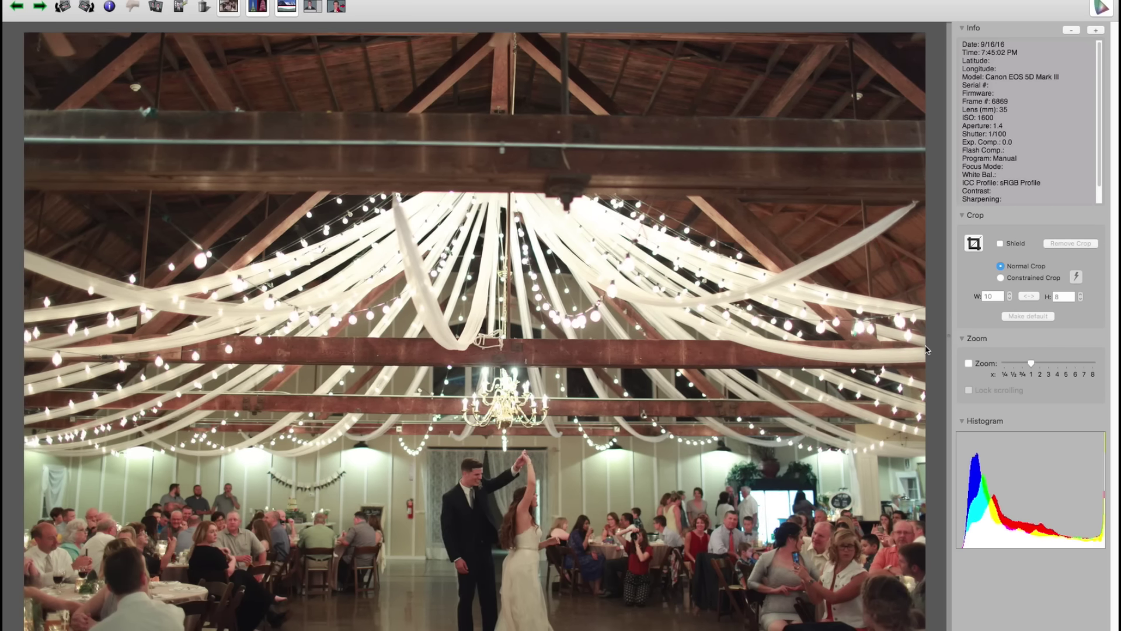
pyautogui.press('Right')
pyautogui.press('Right')
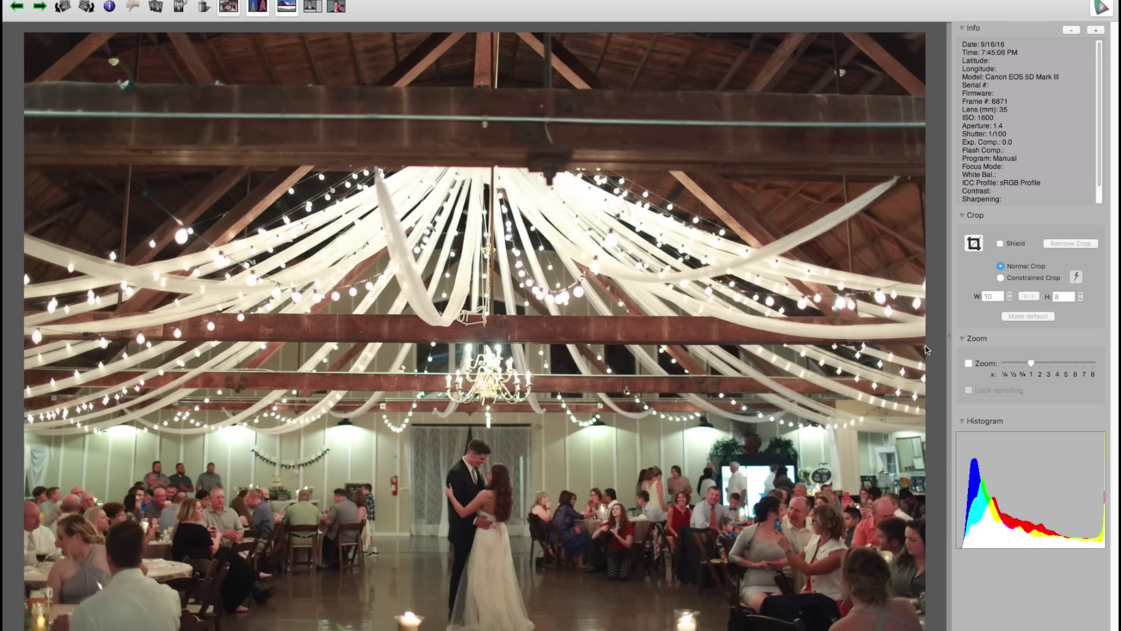
pyautogui.press('Right')
pyautogui.press('Right')
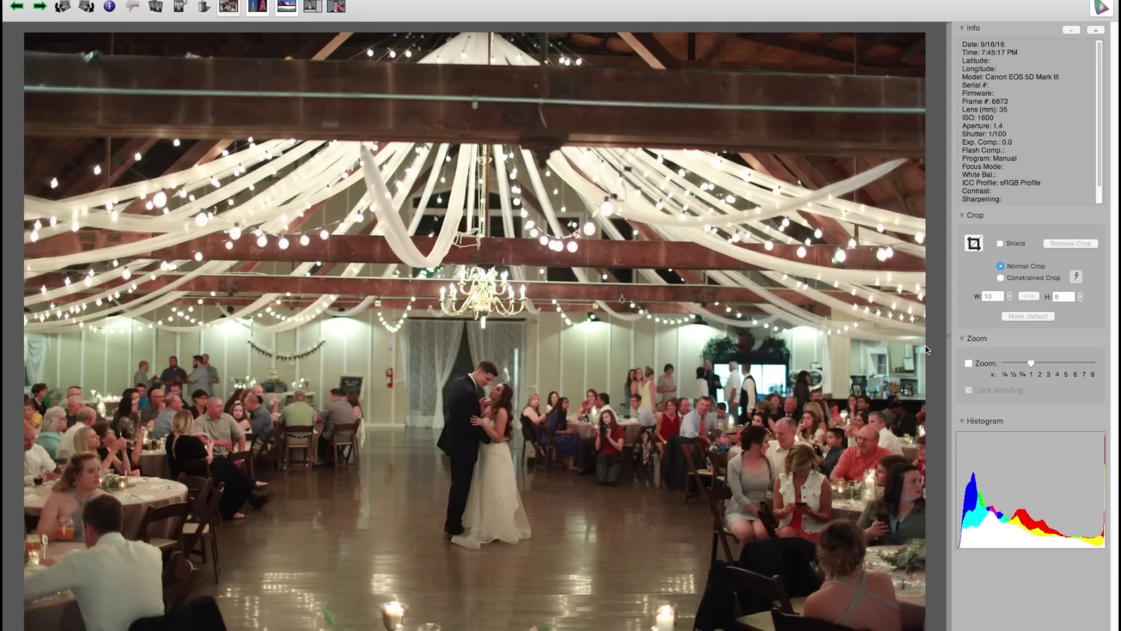
pyautogui.press('Right')
pyautogui.press('Right')
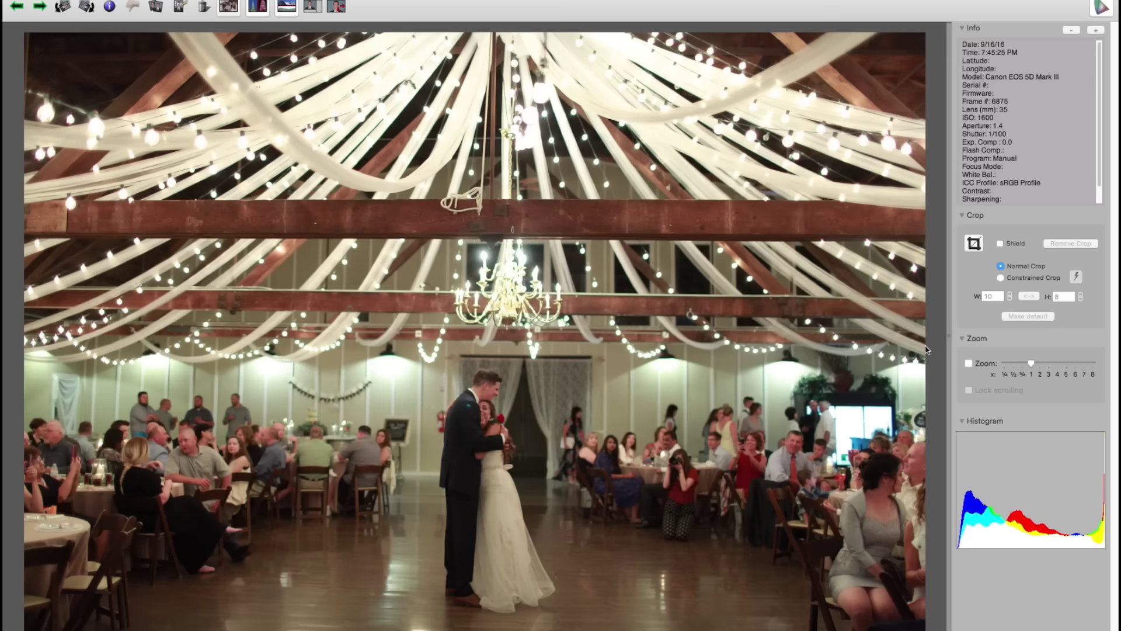
pyautogui.press('Right')
pyautogui.press('Right')
pyautogui.press('Right')
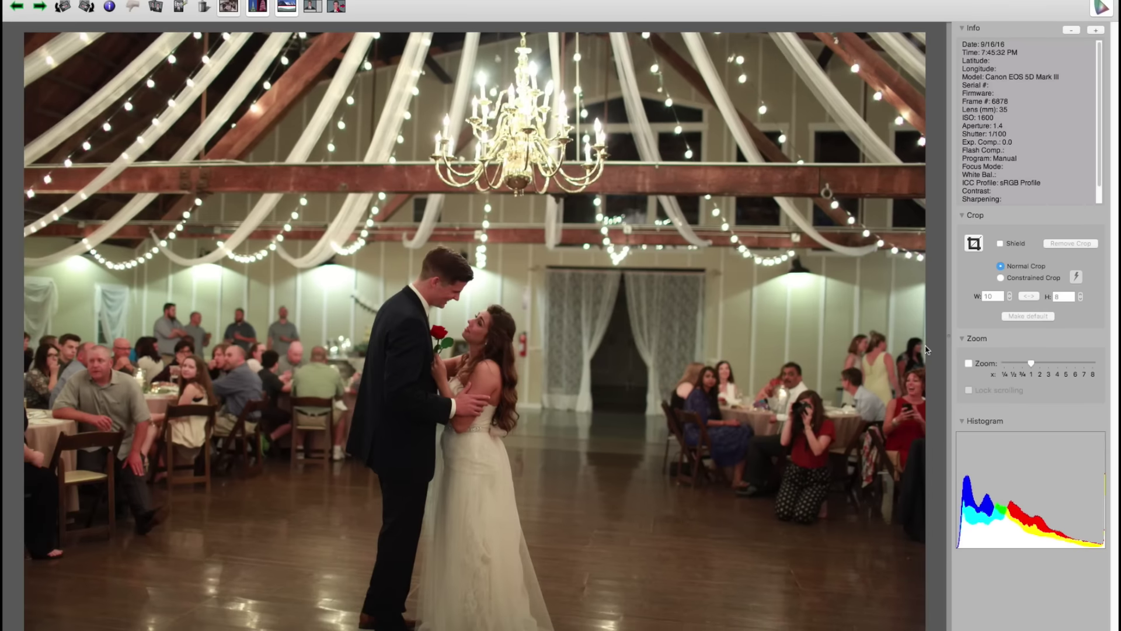
pyautogui.press('Right')
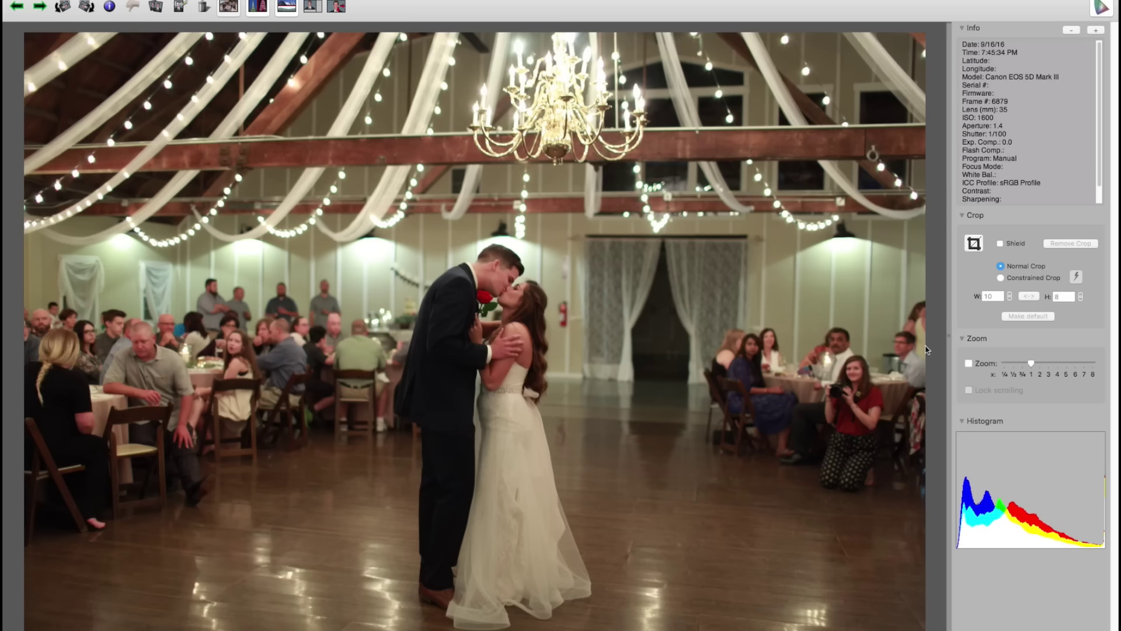
pyautogui.press('Right')
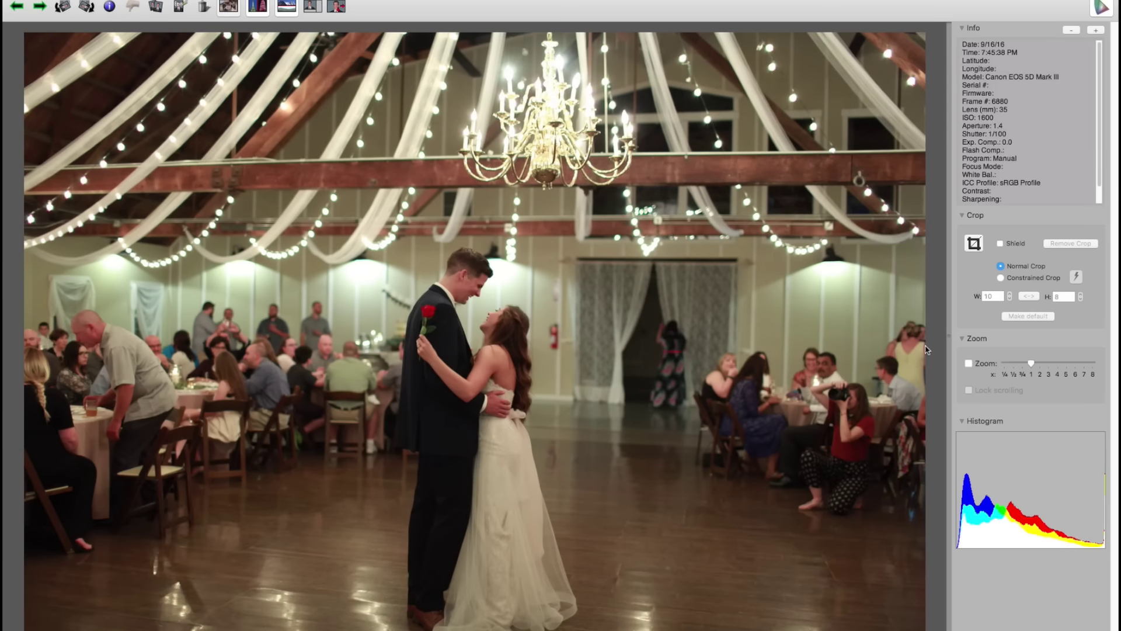
# Recheck the rose shot, then continue to frame 6892, the vertical embrace with the red rose
pyautogui.press('Right')
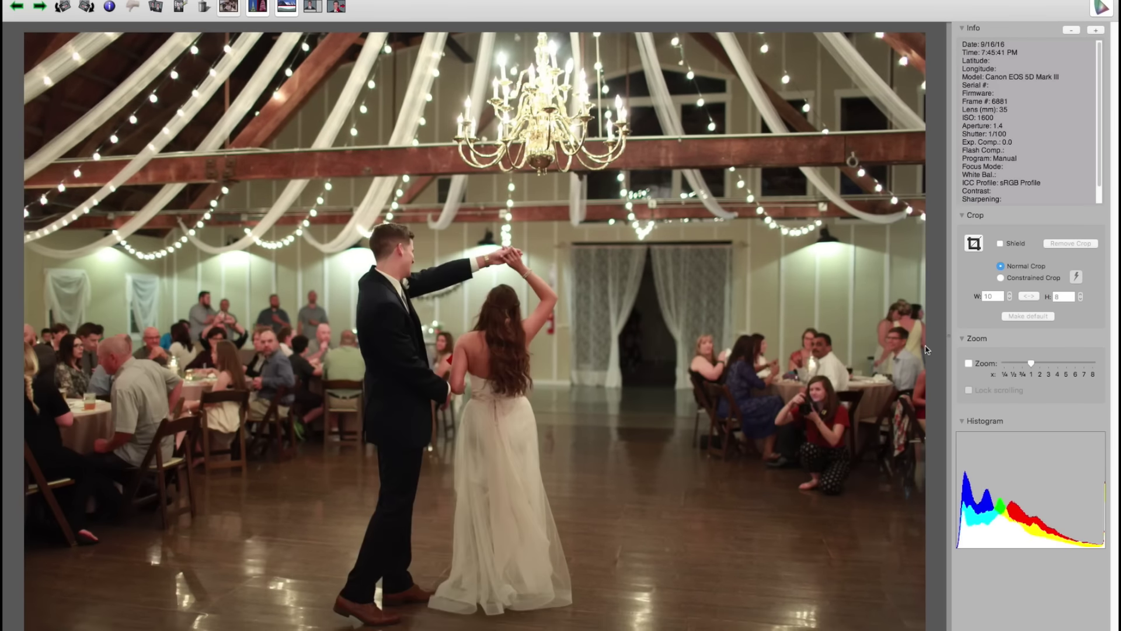
pyautogui.press('Right')
pyautogui.press('Right')
pyautogui.press('Left')
pyautogui.press('Right')
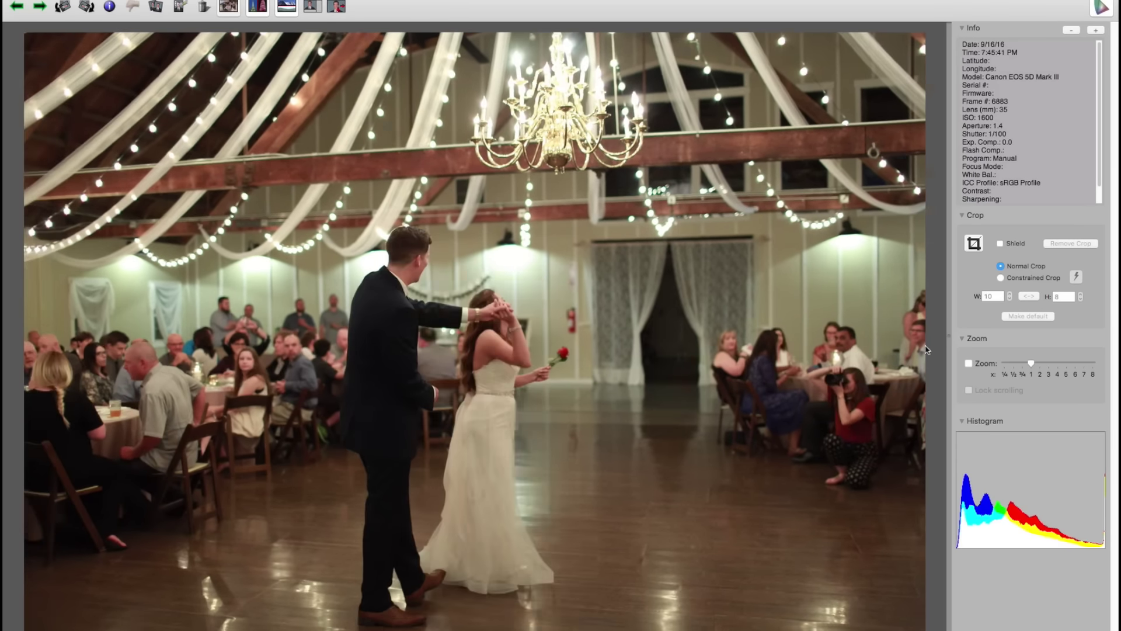
pyautogui.press('Right')
pyautogui.press('Right')
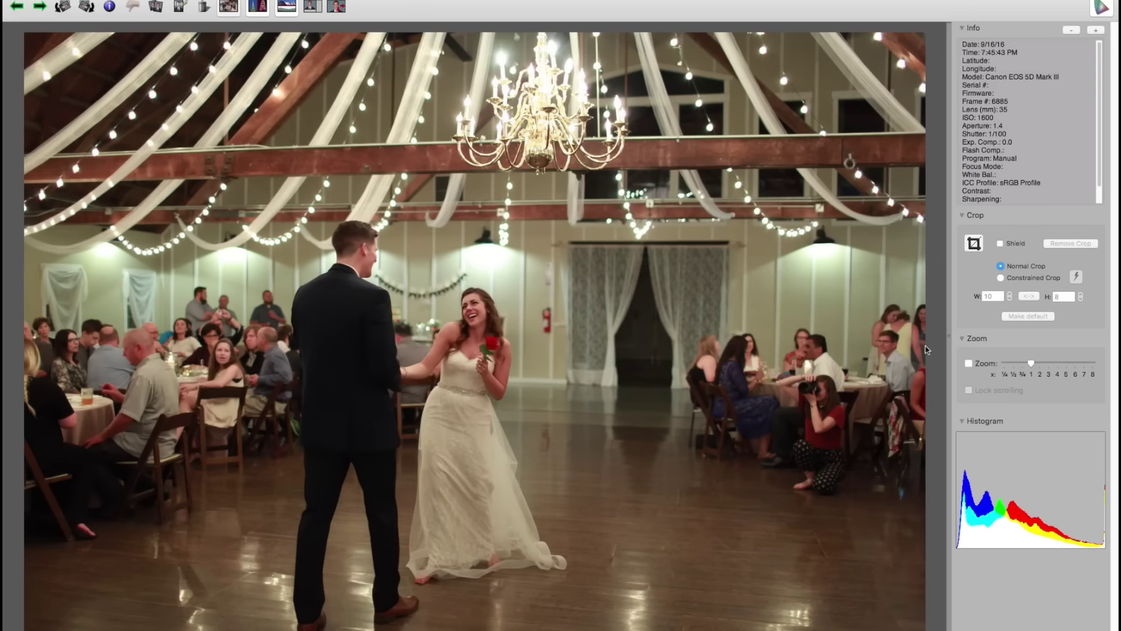
pyautogui.press('Right')
pyautogui.press('Right')
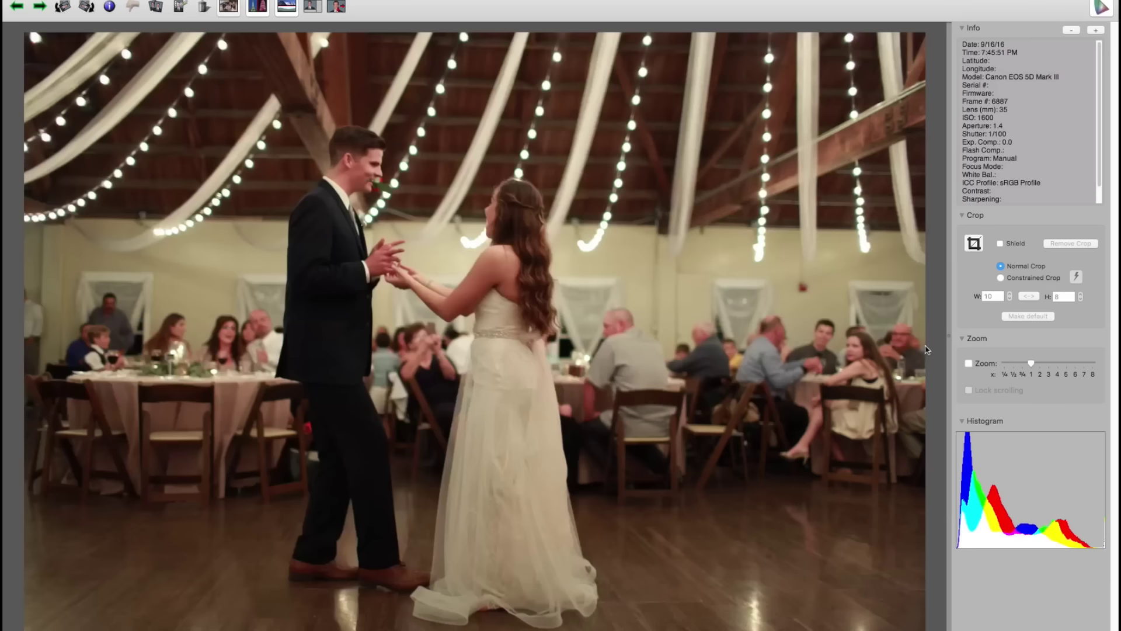
pyautogui.press('Right')
pyautogui.press('Right')
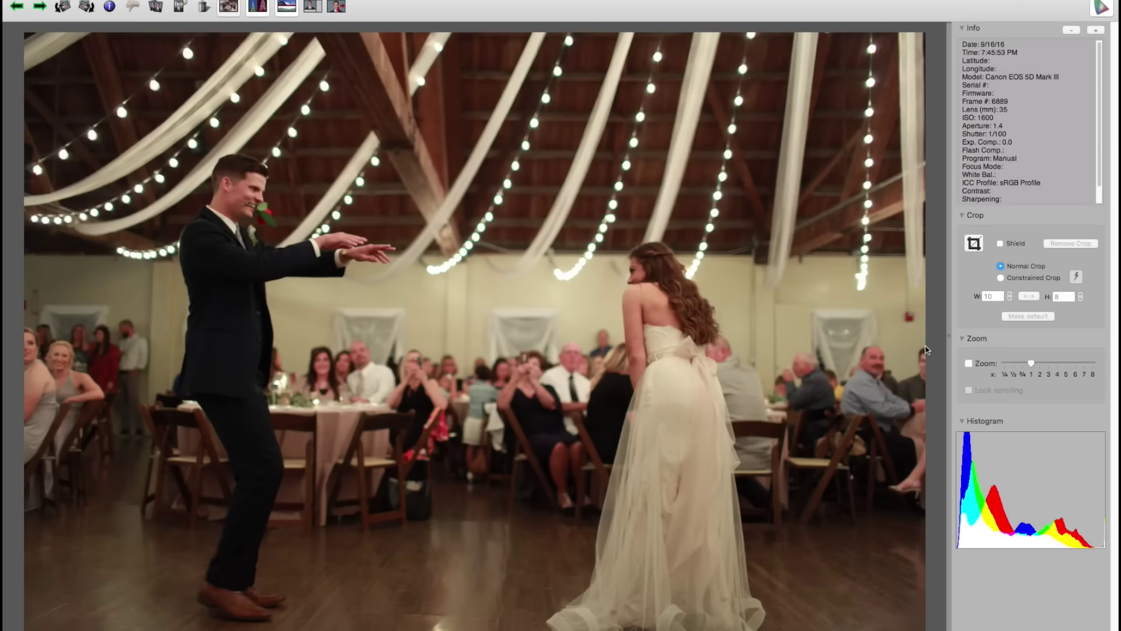
pyautogui.press('Right')
pyautogui.press('Right')
pyautogui.press('Right')
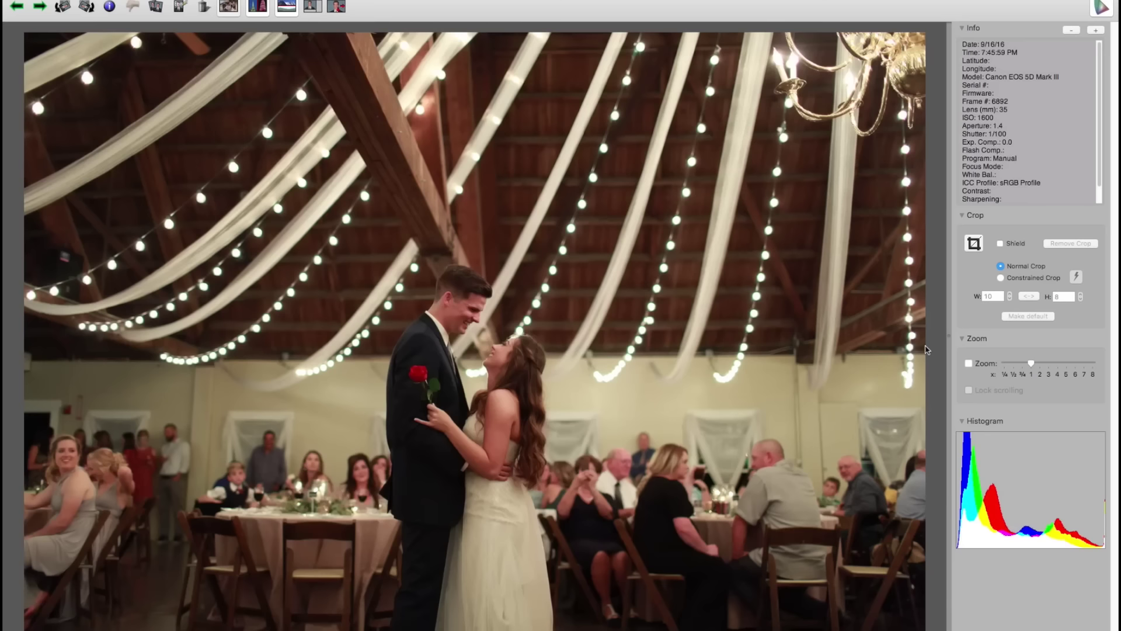
pyautogui.press('Right')
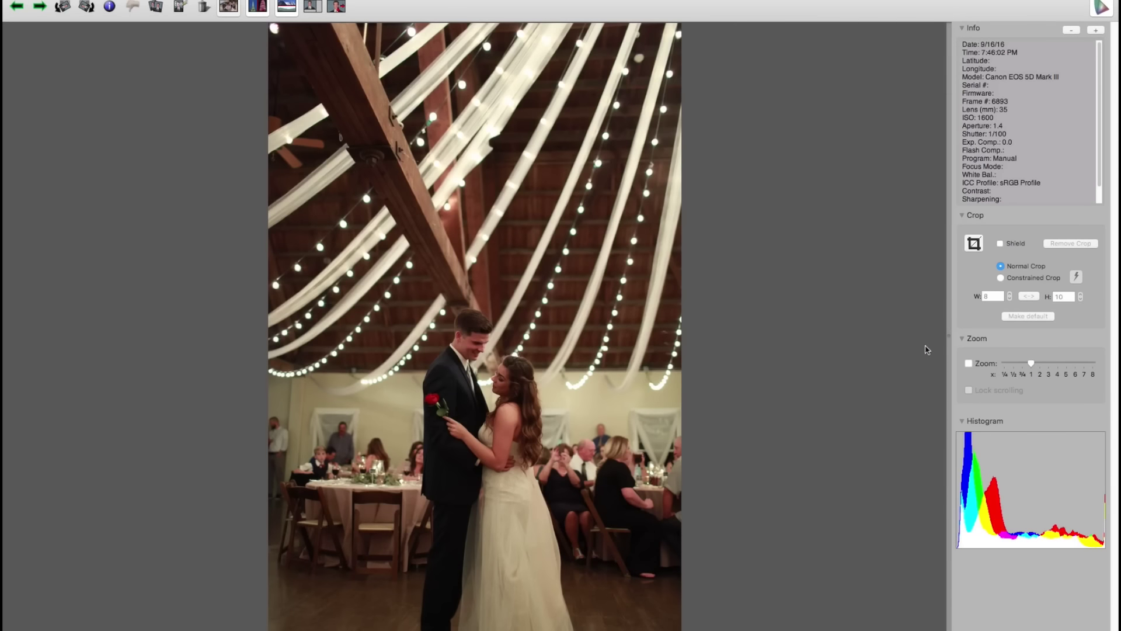
# Advance through the wide dance floor shots to frame 6907, the couple kissing as guests clap
pyautogui.press('Right')
pyautogui.press('Right')
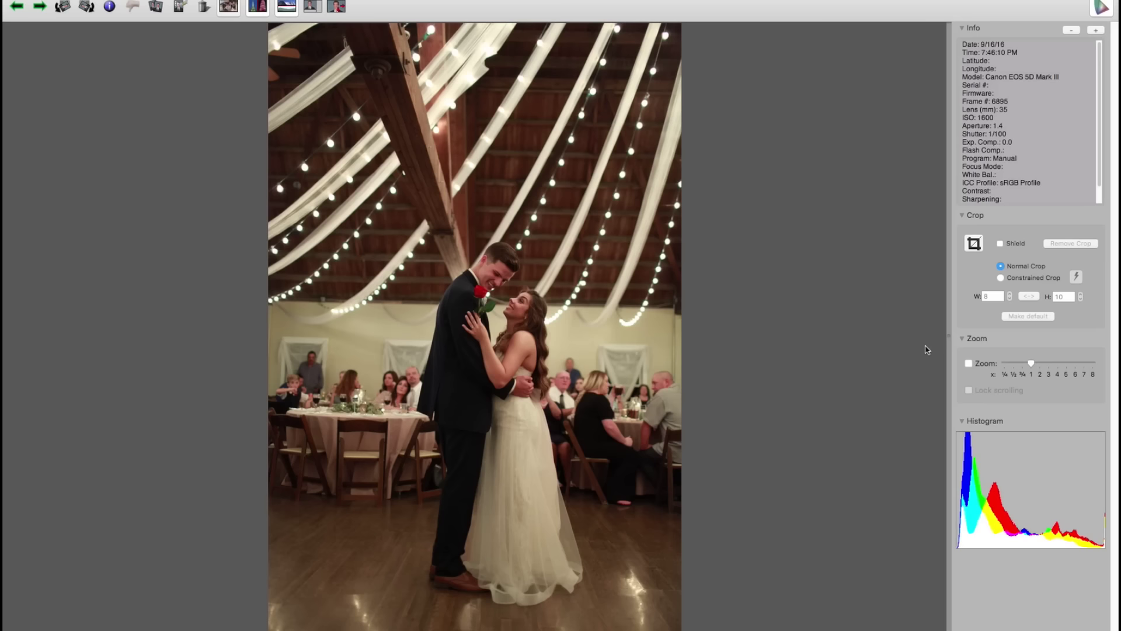
pyautogui.press('Right')
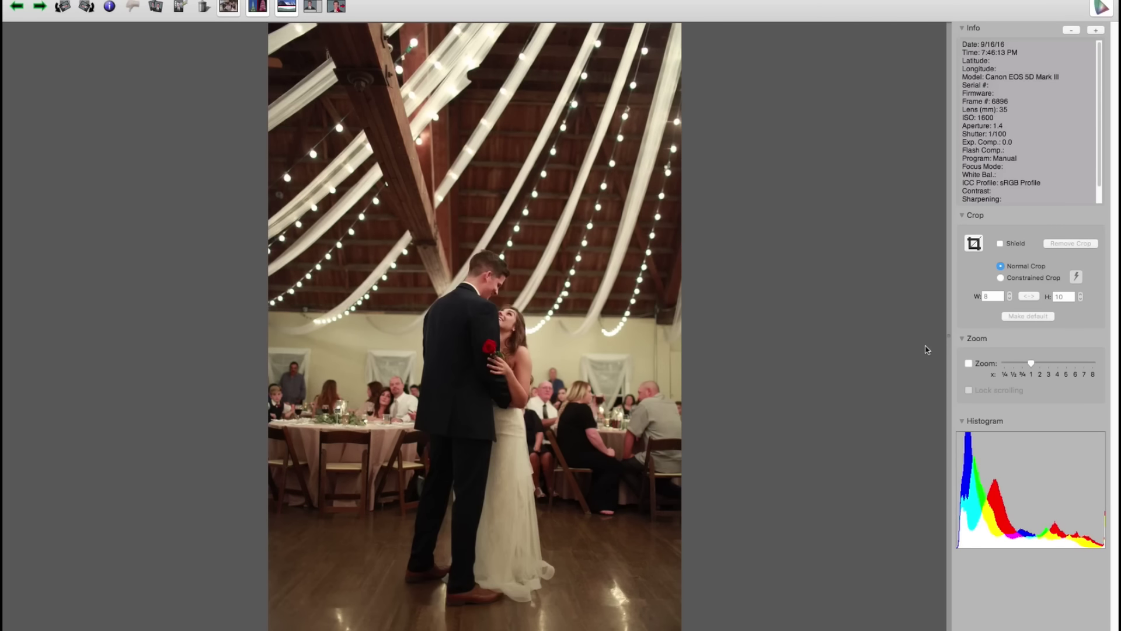
pyautogui.press('Right')
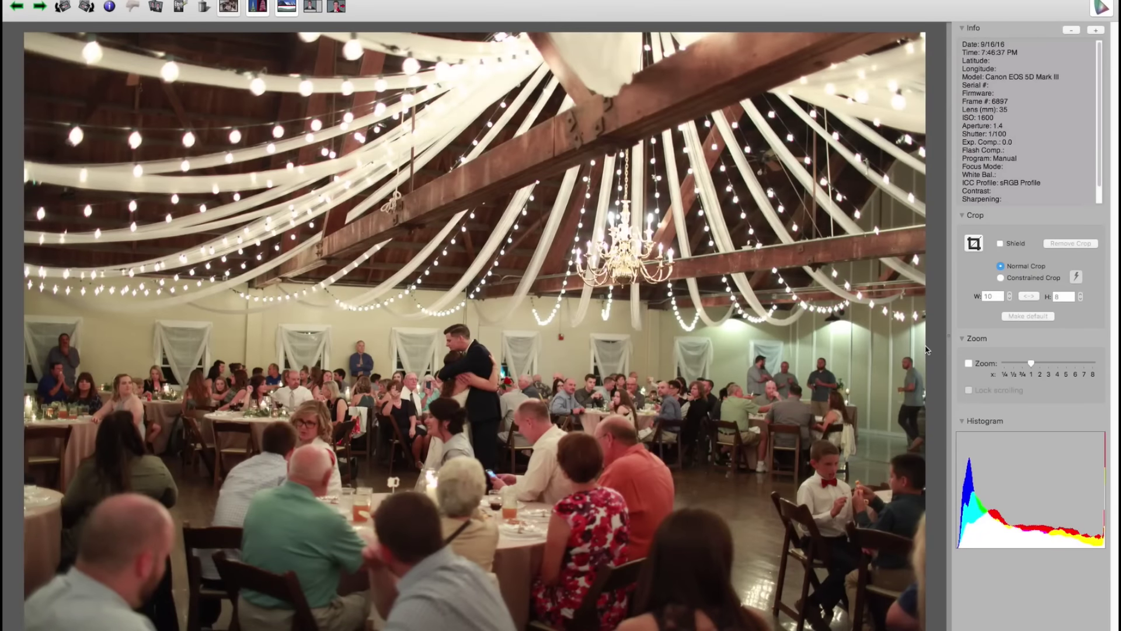
pyautogui.press('Right')
pyautogui.press('Right')
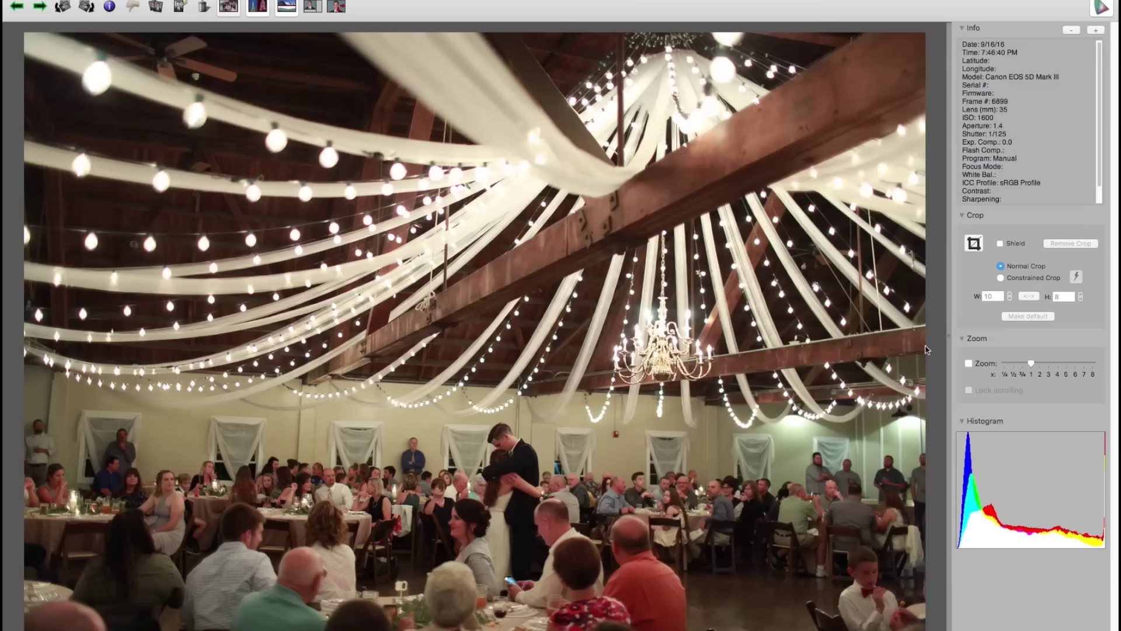
pyautogui.press('Right')
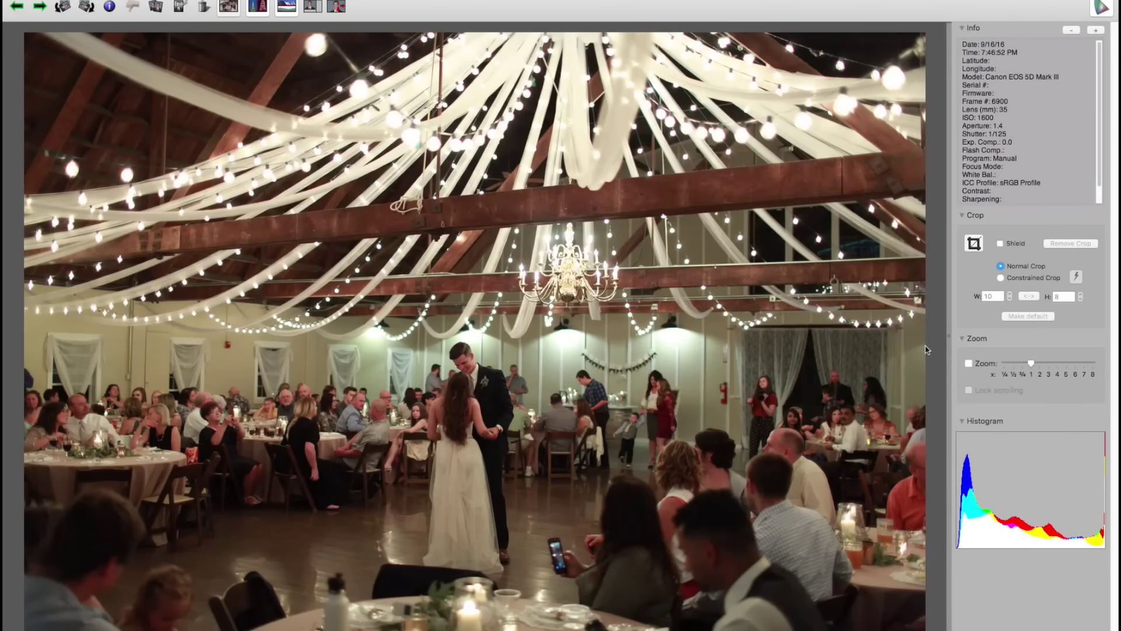
pyautogui.press('Right')
pyautogui.press('Right')
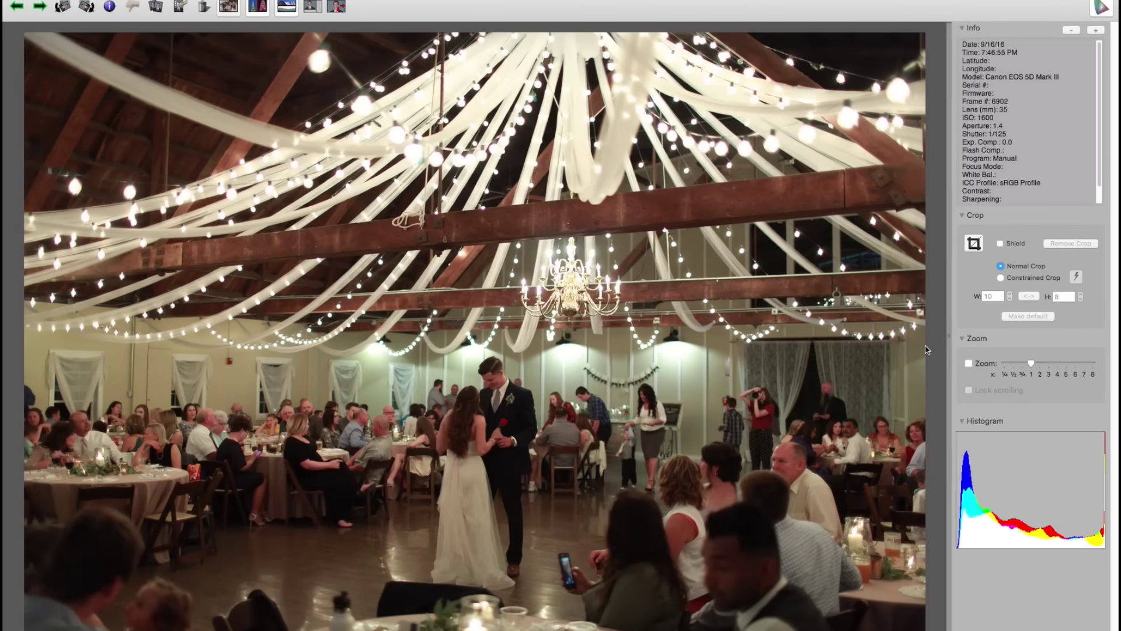
pyautogui.press('Right')
pyautogui.press('Right')
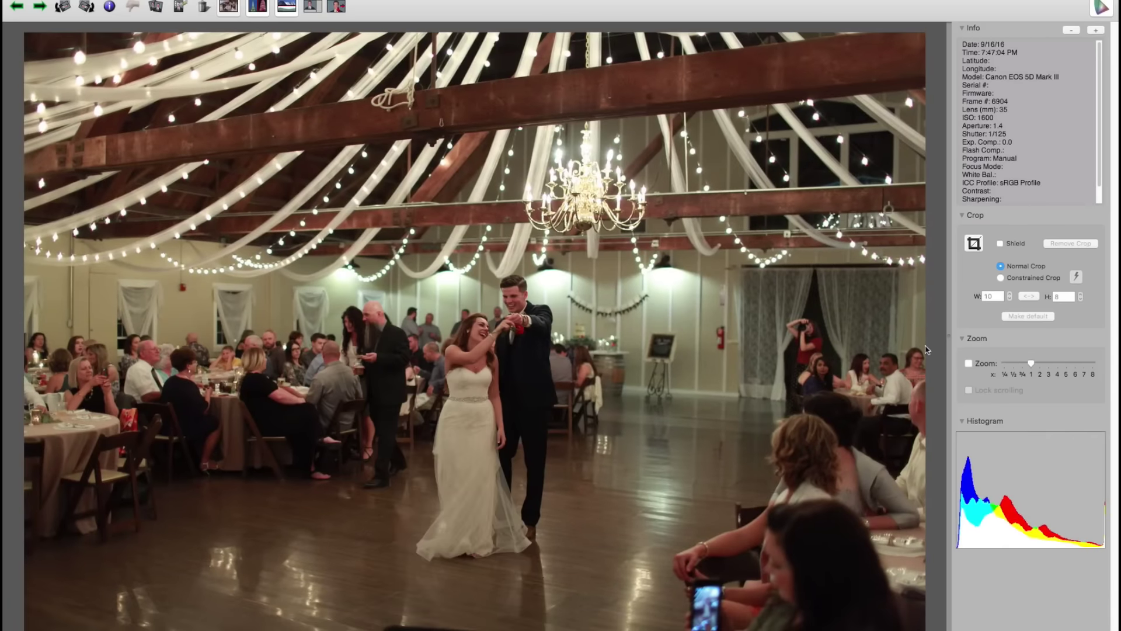
pyautogui.press('Right')
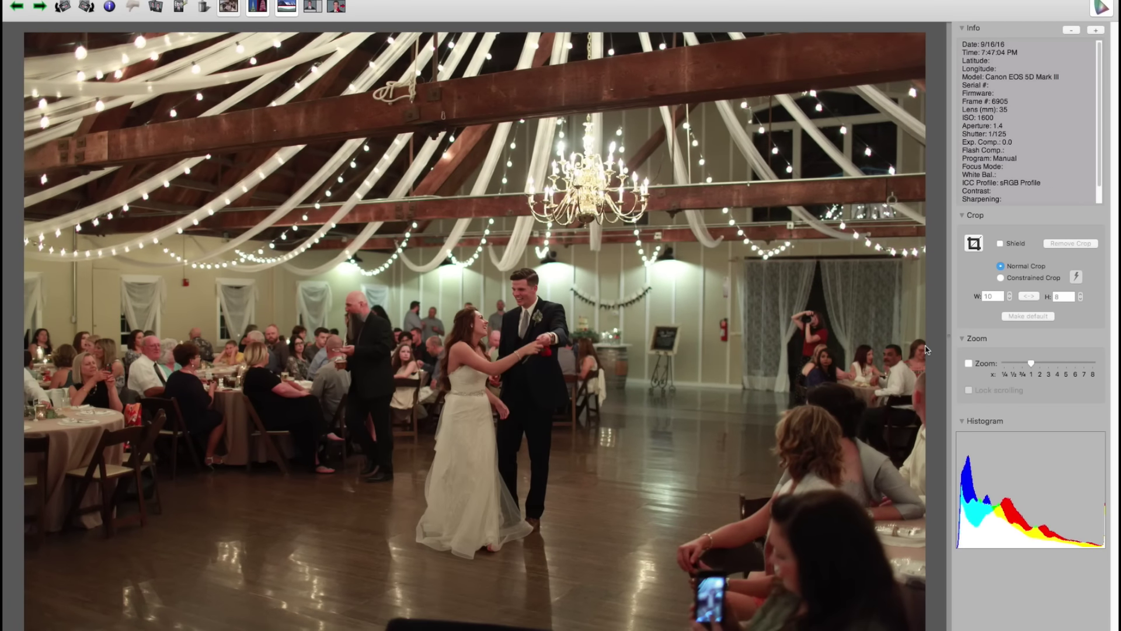
pyautogui.press('Right')
pyautogui.press('Right')
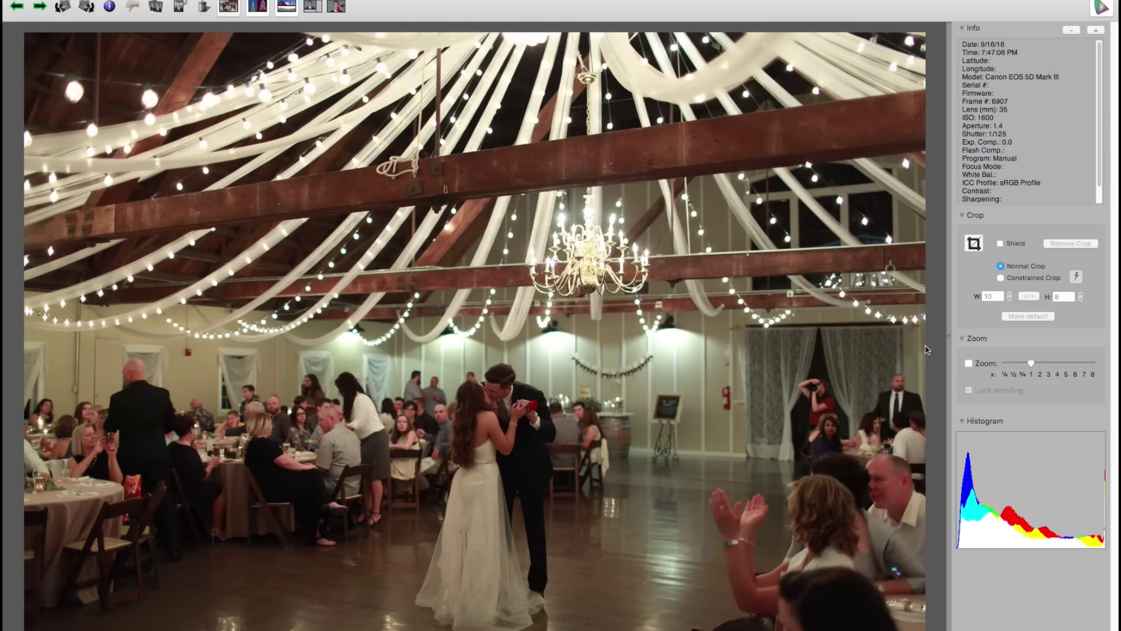
pyautogui.press('Right')
pyautogui.press('Right')
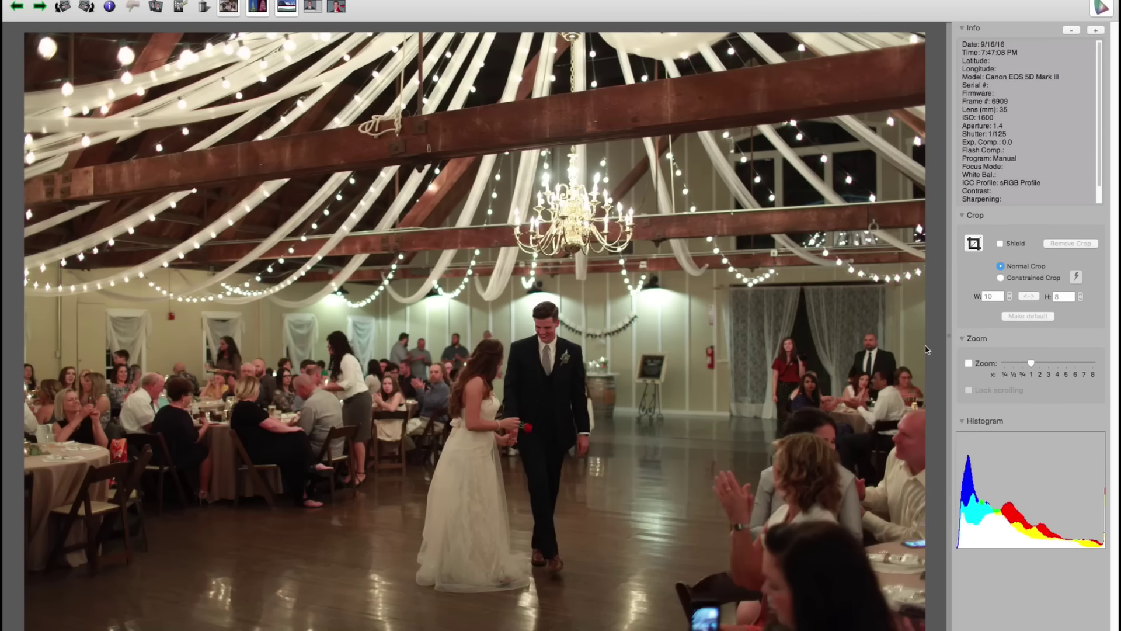